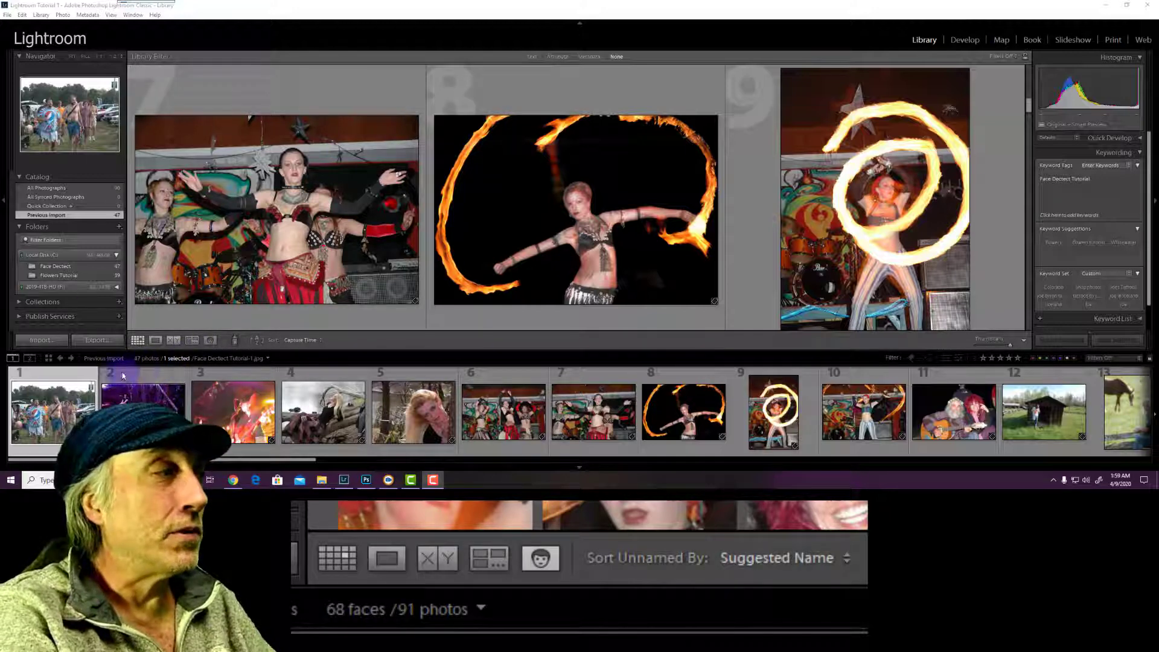
Scroll through the imported photos in Grid view, then switch to People view
{"action": "left_click", "coordinate": [151, 383]}
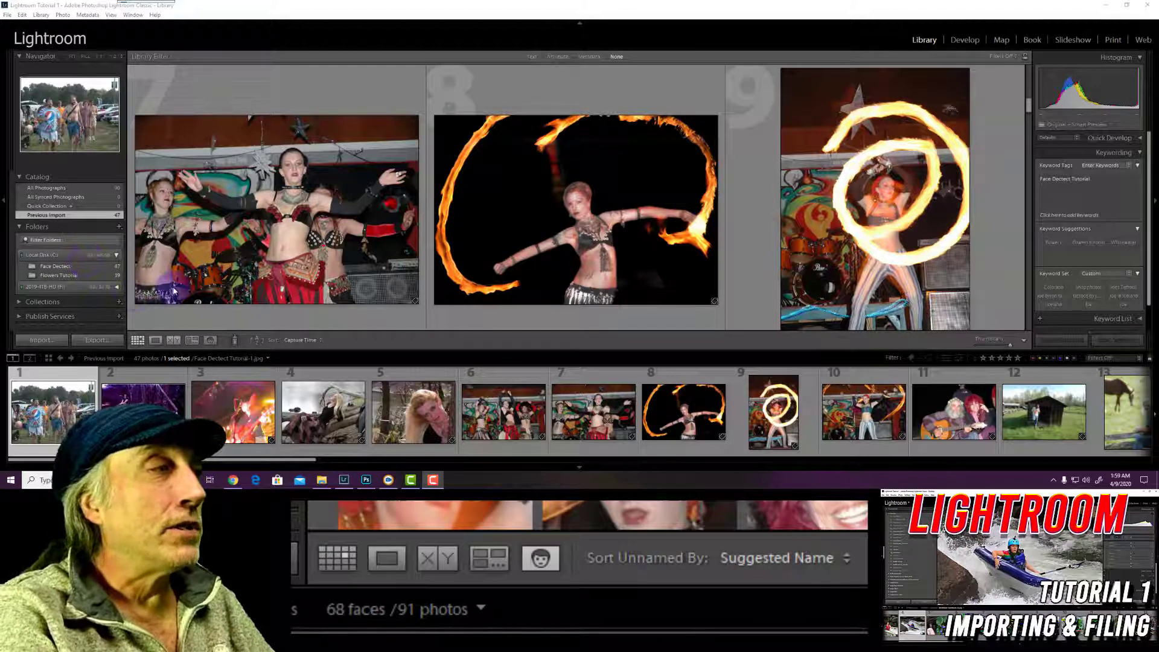
{"action": "scroll", "coordinate": [233, 253], "scroll_direction": "down", "scroll_amount": 3}
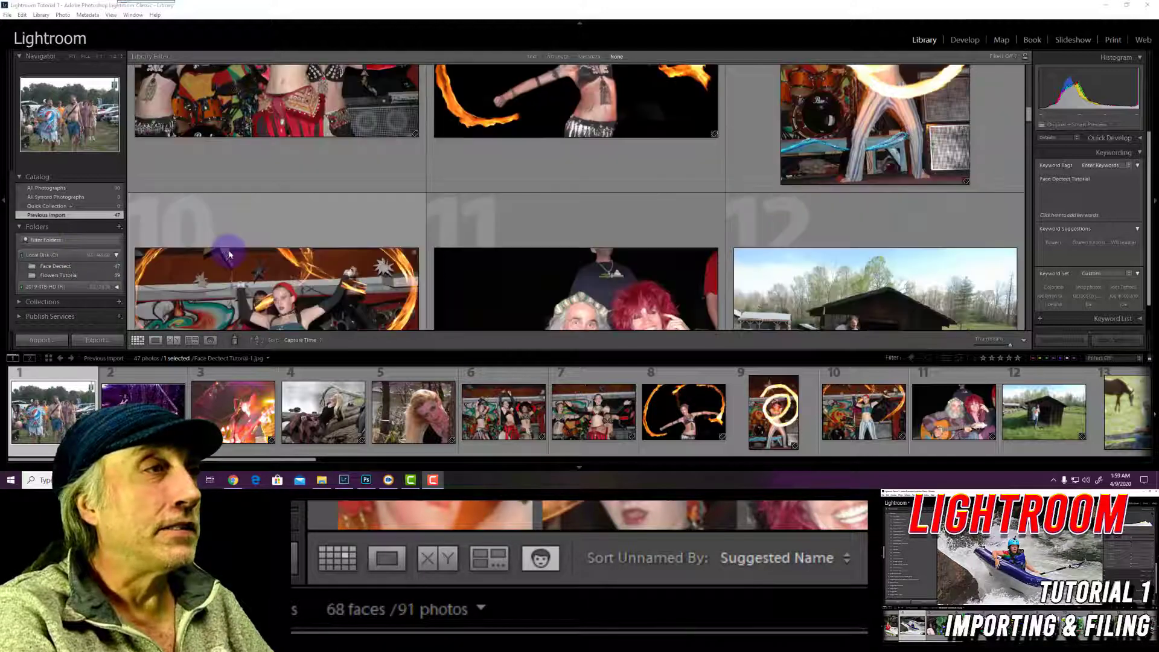
{"action": "scroll", "coordinate": [224, 252], "scroll_direction": "down", "scroll_amount": 3}
{"action": "scroll", "coordinate": [223, 256], "scroll_direction": "down", "scroll_amount": 3}
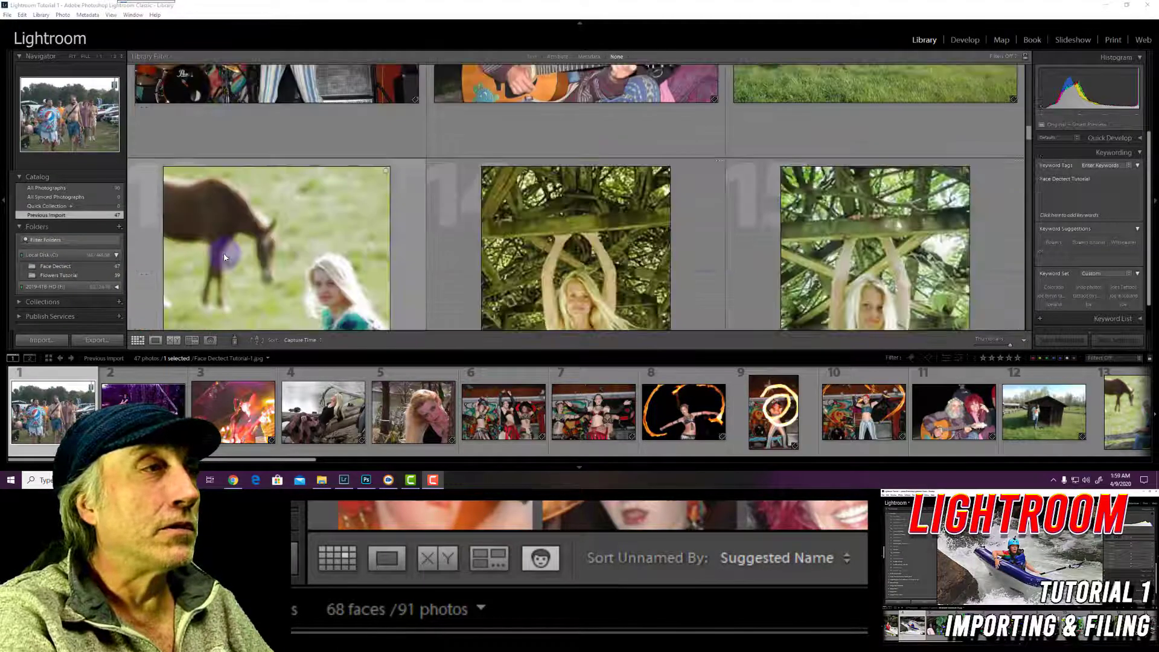
{"action": "scroll", "coordinate": [224, 258], "scroll_direction": "down", "scroll_amount": 3}
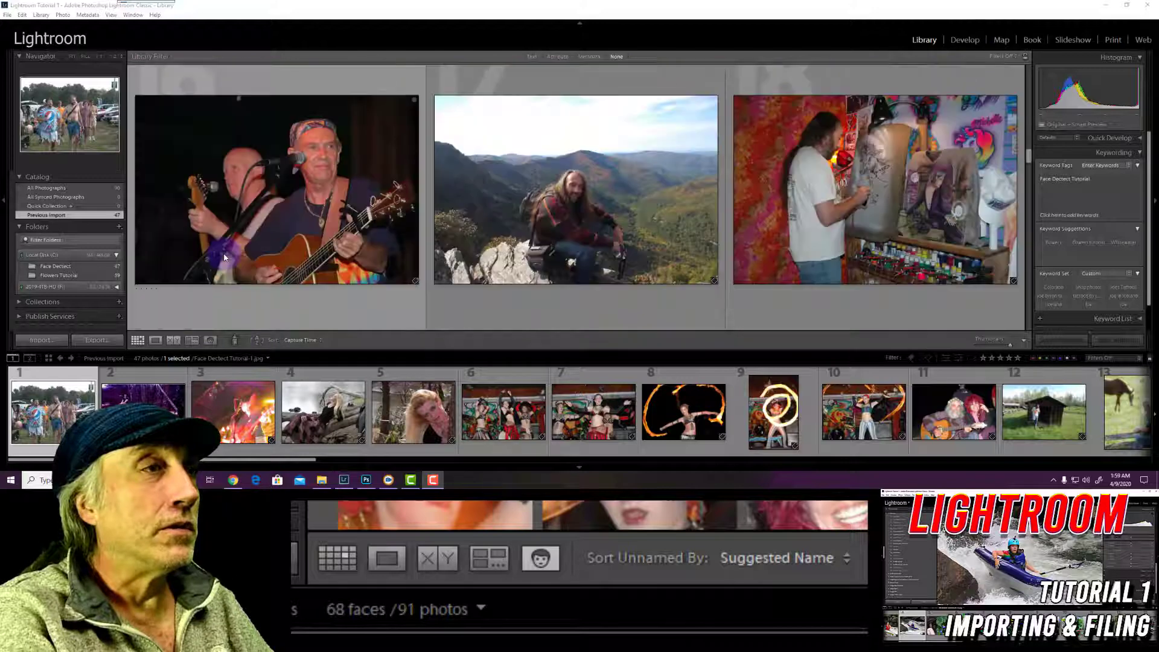
{"action": "scroll", "coordinate": [224, 258], "scroll_direction": "down", "scroll_amount": 3}
{"action": "scroll", "coordinate": [224, 257], "scroll_direction": "down", "scroll_amount": 2}
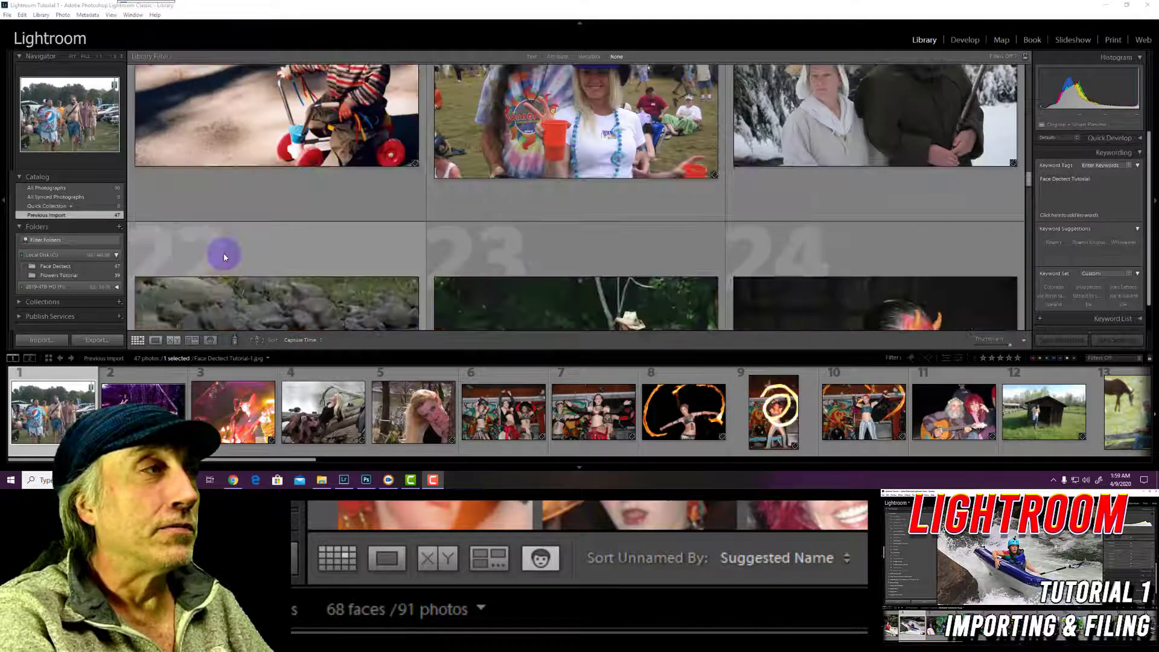
{"action": "scroll", "coordinate": [224, 258], "scroll_direction": "down", "scroll_amount": 3}
{"action": "scroll", "coordinate": [224, 258], "scroll_direction": "down", "scroll_amount": 3}
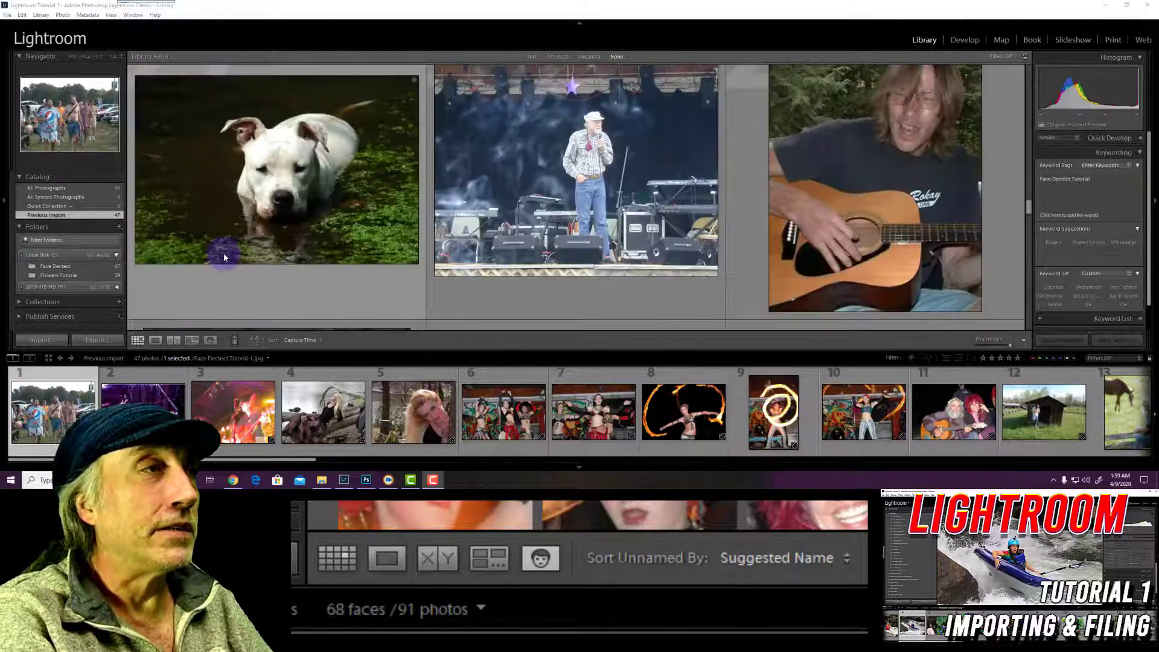
{"action": "scroll", "coordinate": [224, 258], "scroll_direction": "down", "scroll_amount": 3}
{"action": "scroll", "coordinate": [211, 320], "scroll_direction": "down", "scroll_amount": 2}
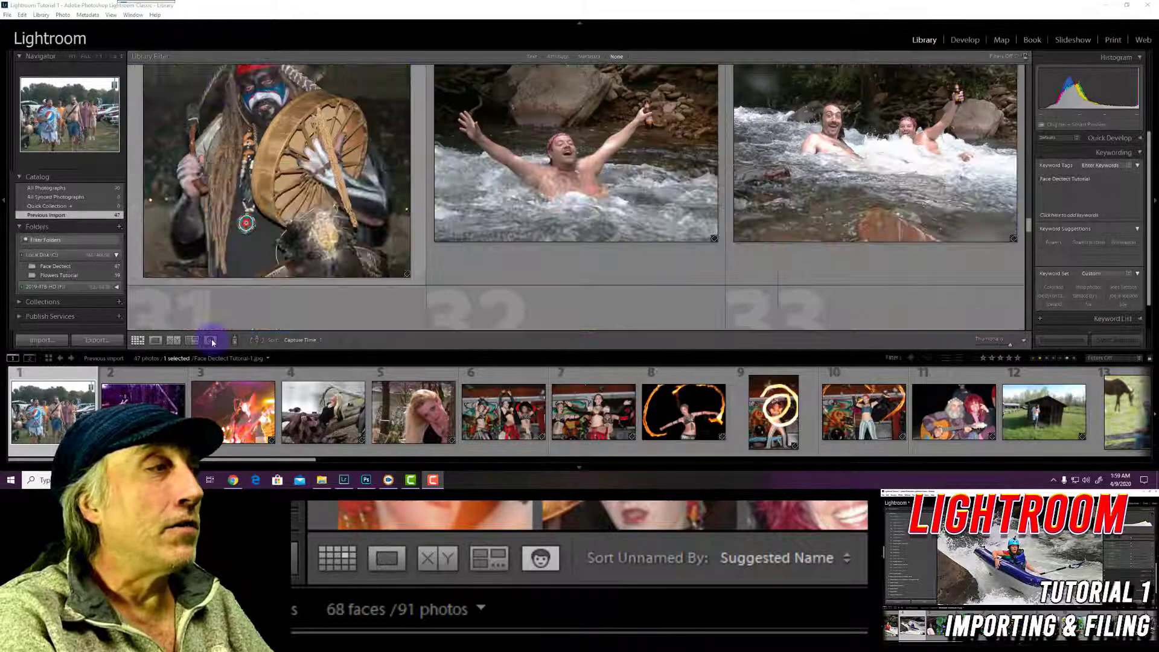
{"action": "left_click", "coordinate": [210, 340]}
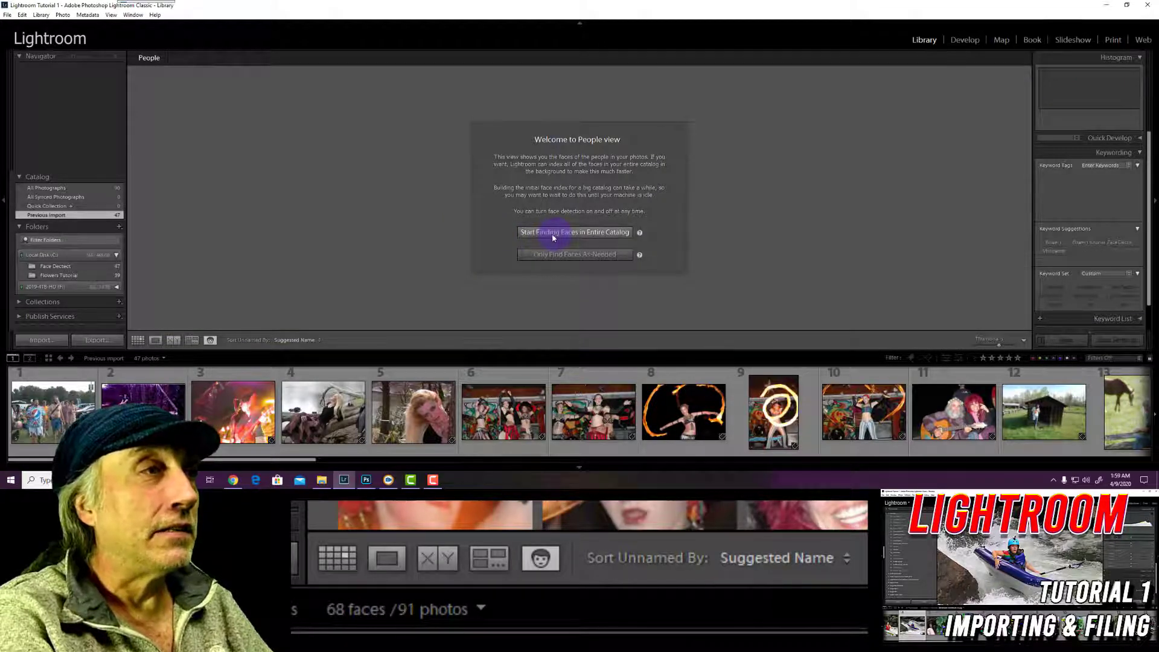
Choose 'Only Find Faces As-Needed' so detected unnamed faces fill the view
{"action": "left_click", "coordinate": [522, 259]}
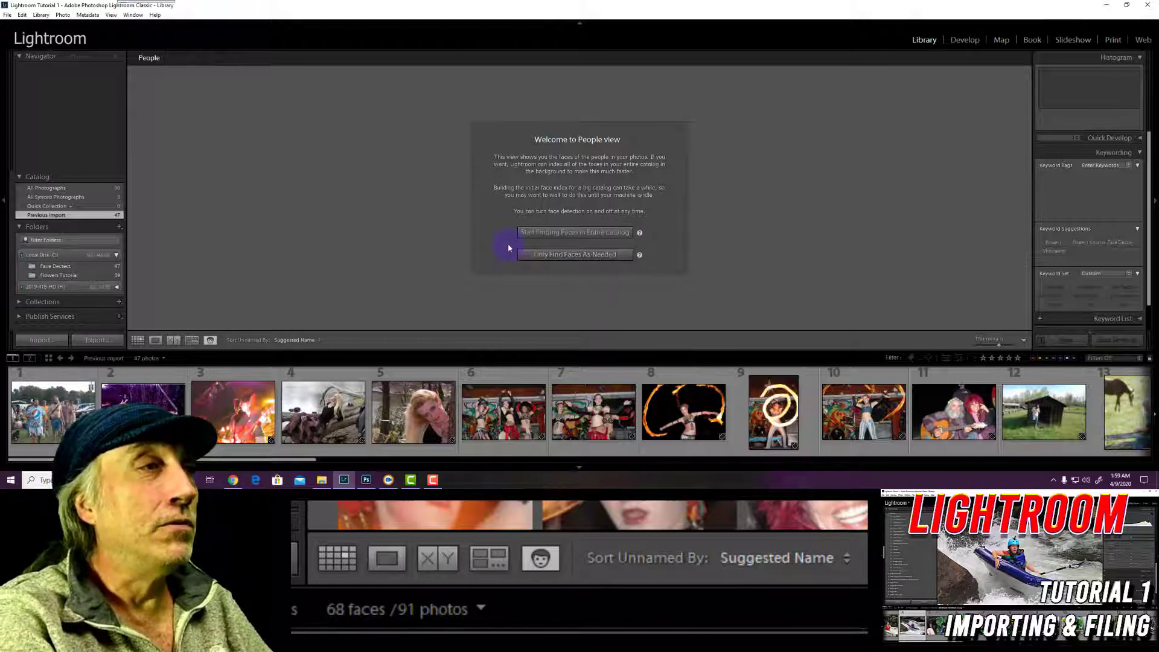
{"action": "left_click", "coordinate": [554, 256]}
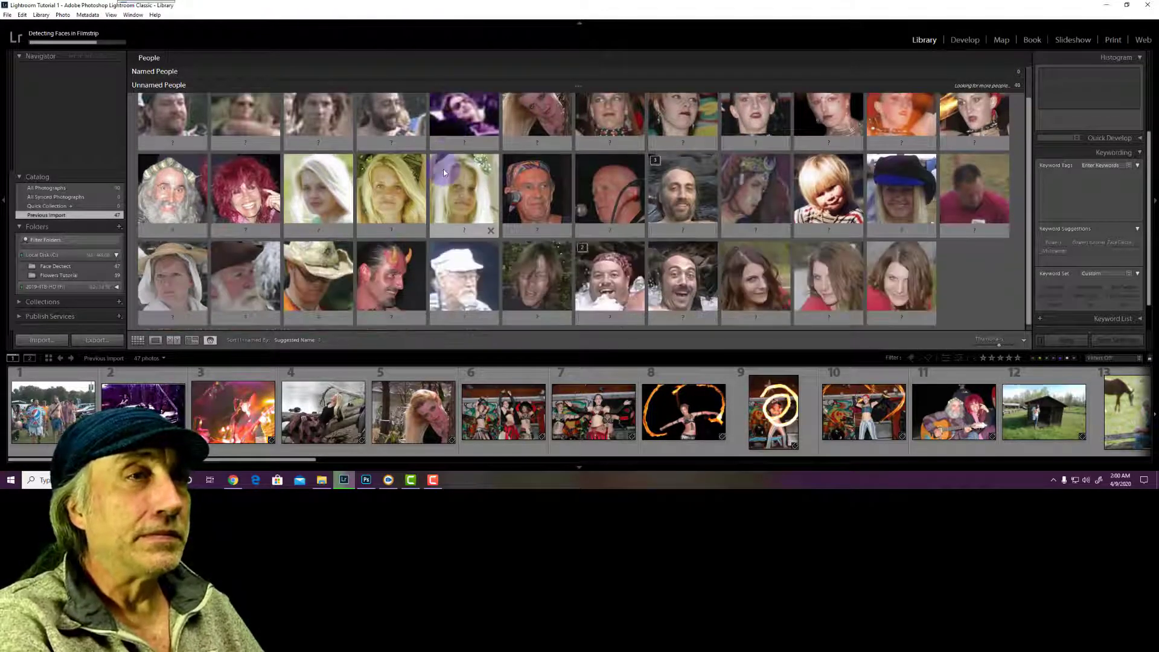
{"action": "scroll", "coordinate": [444, 172], "scroll_direction": "down", "scroll_amount": 3}
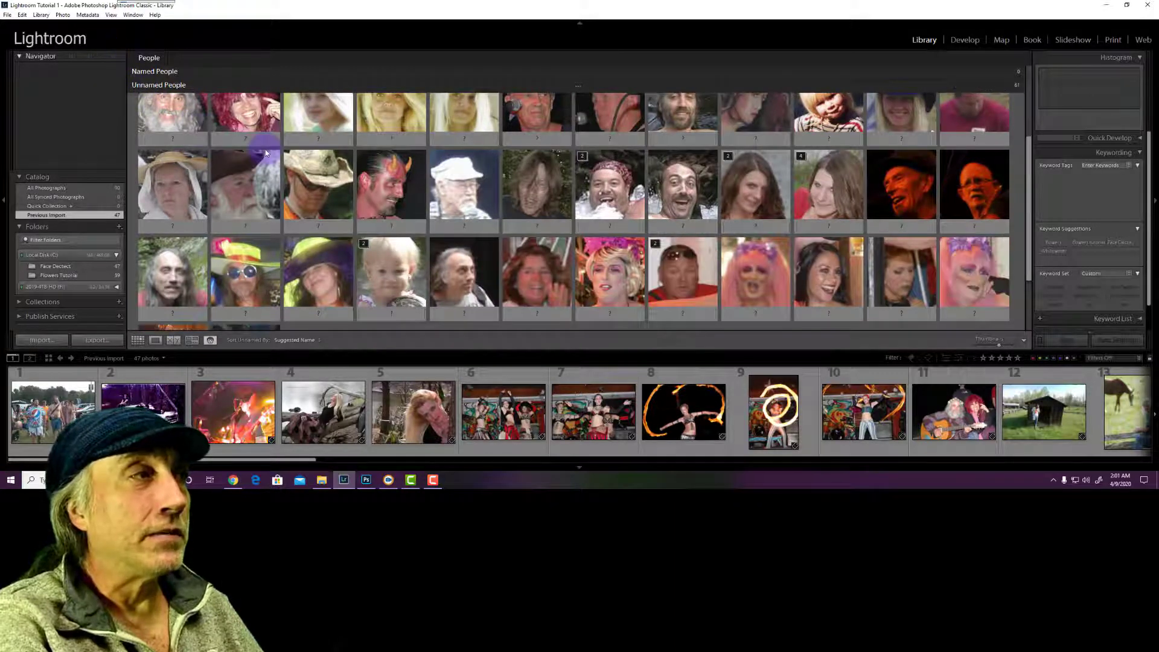
{"action": "scroll", "coordinate": [266, 152], "scroll_direction": "down", "scroll_amount": 2}
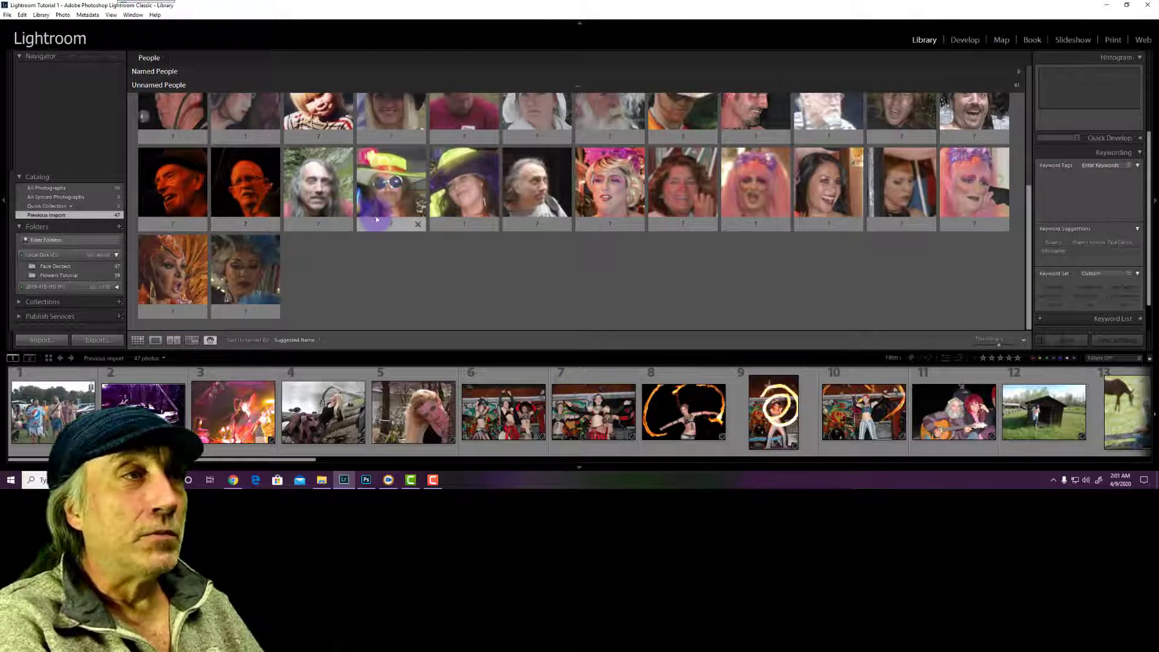
{"action": "scroll", "coordinate": [376, 219], "scroll_direction": "up", "scroll_amount": 2}
{"action": "scroll", "coordinate": [374, 219], "scroll_direction": "up", "scroll_amount": 2}
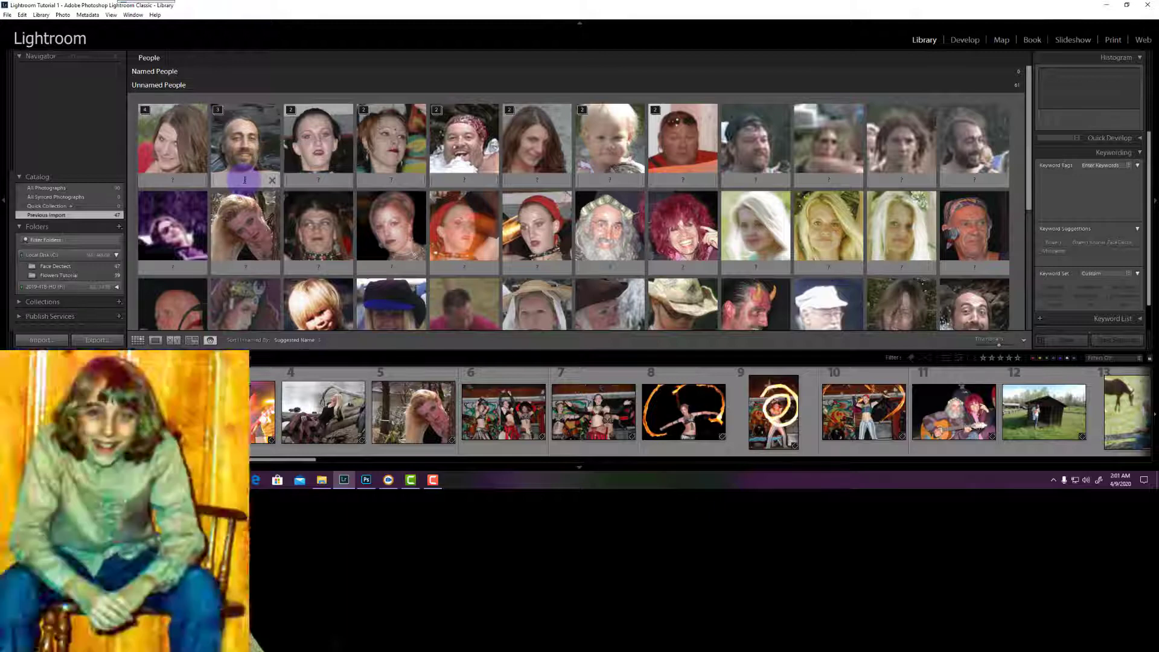
Enter the bearded man's name under the second face stack
{"action": "left_click", "coordinate": [247, 180]}
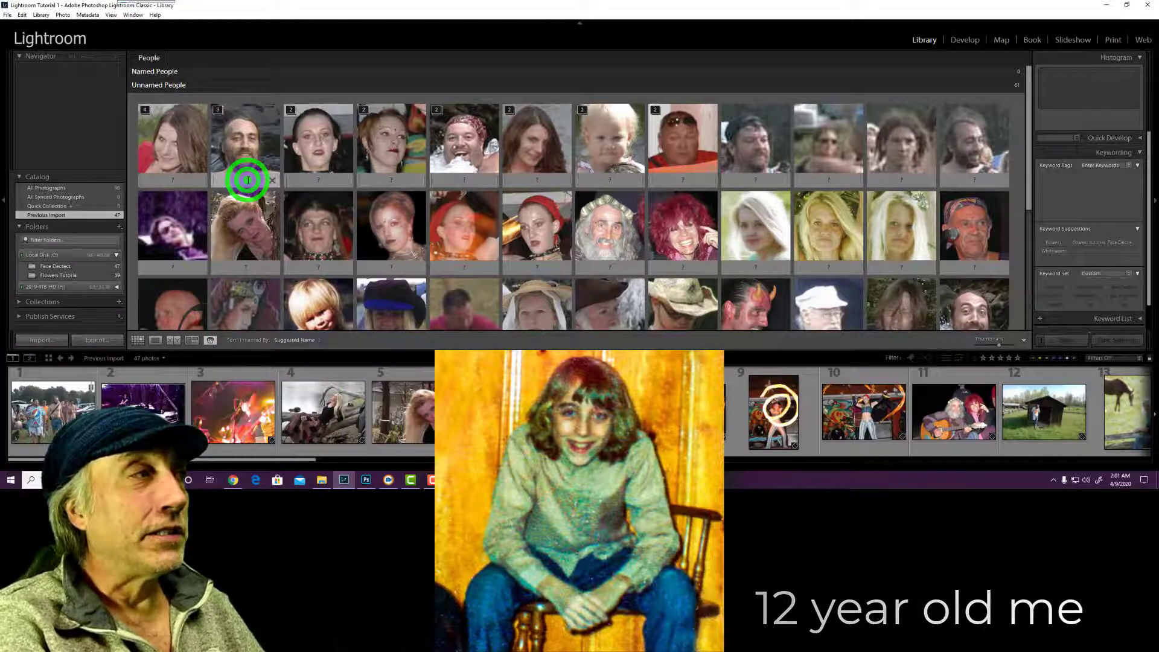
{"action": "left_click", "coordinate": [247, 180]}
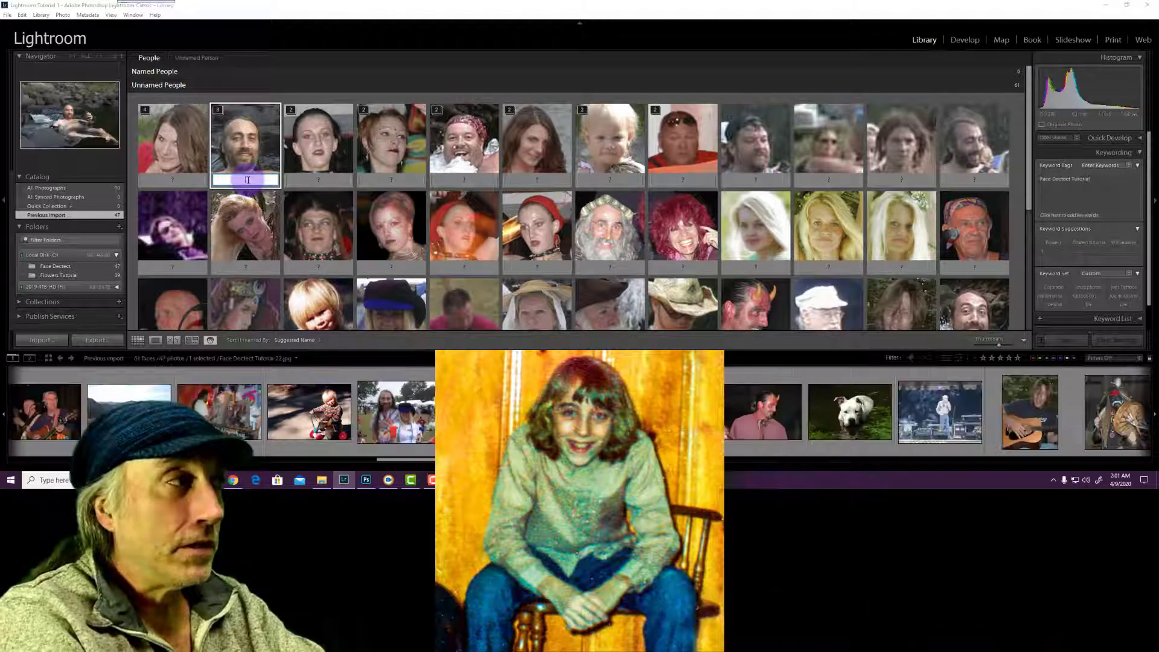
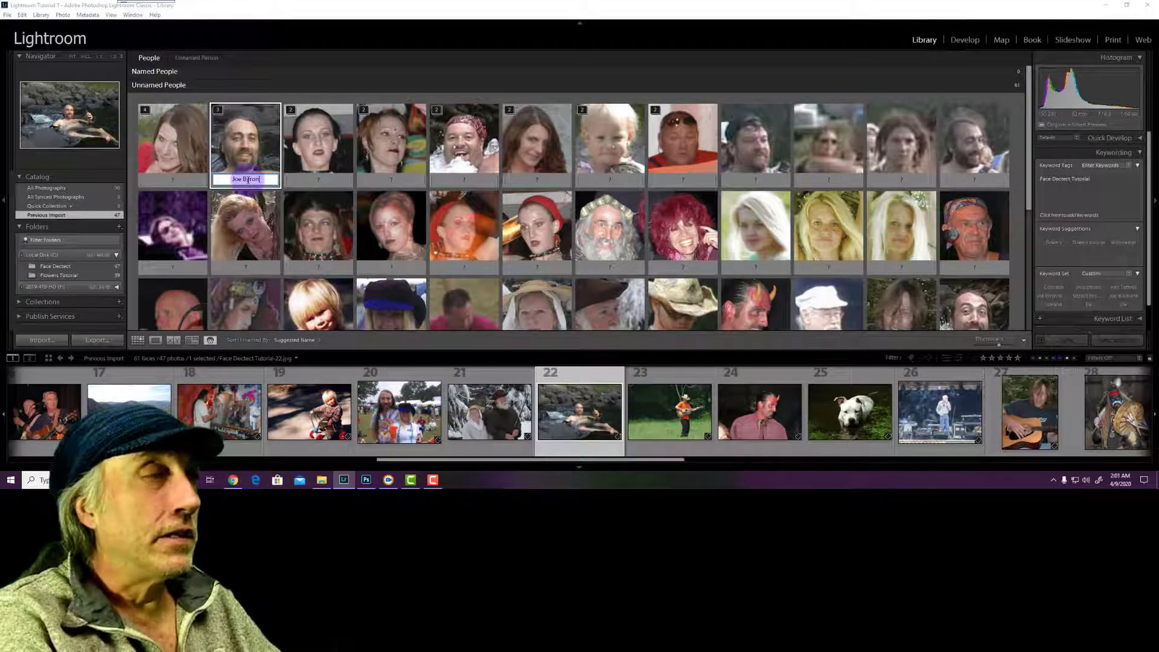
{"action": "key", "text": "Return"}
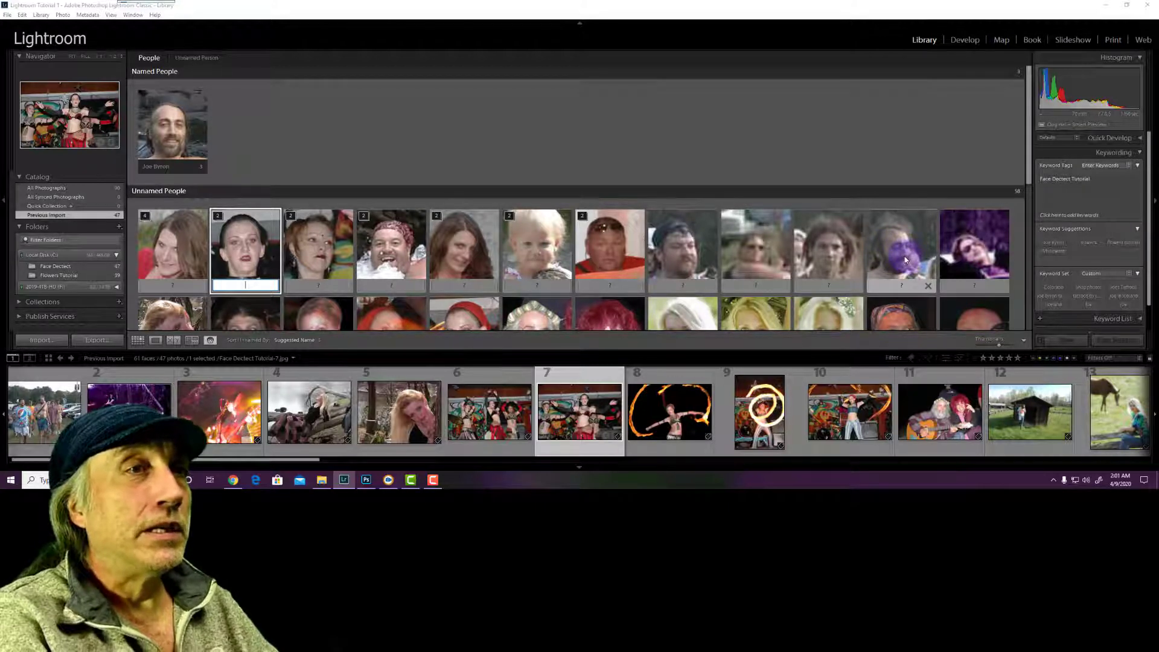
Drag an unnamed face onto the named man's stack and confirm three suggested matches
{"action": "left_click_drag", "start_coordinate": [906, 261], "coordinate": [181, 135]}
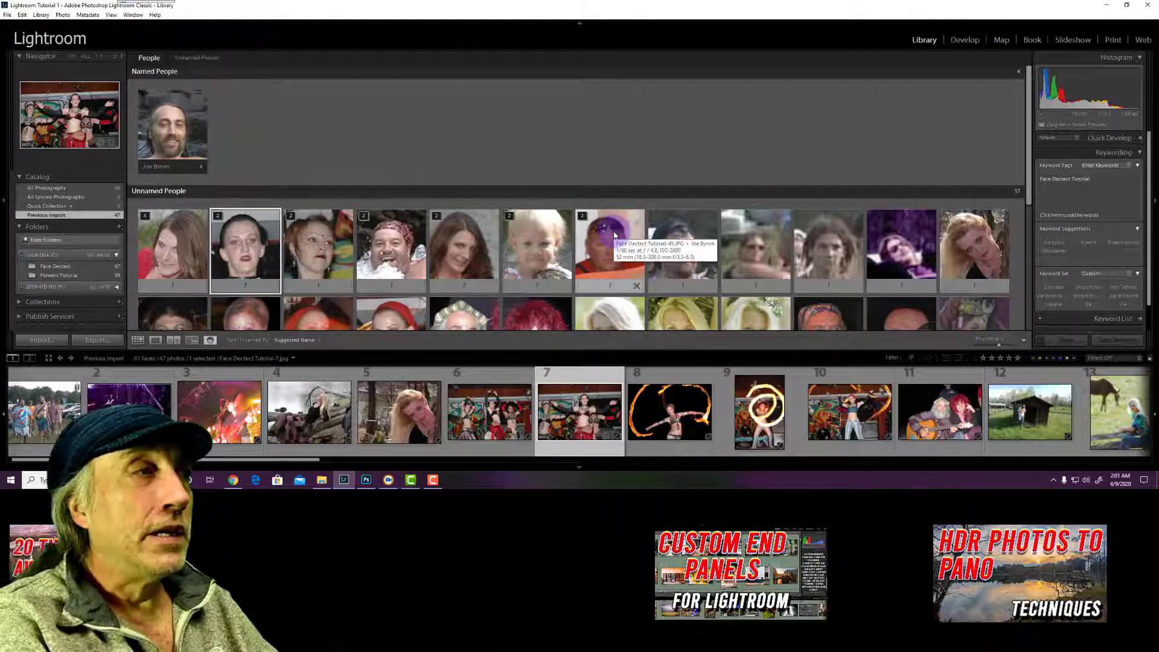
{"action": "scroll", "coordinate": [613, 230], "scroll_direction": "down", "scroll_amount": 1}
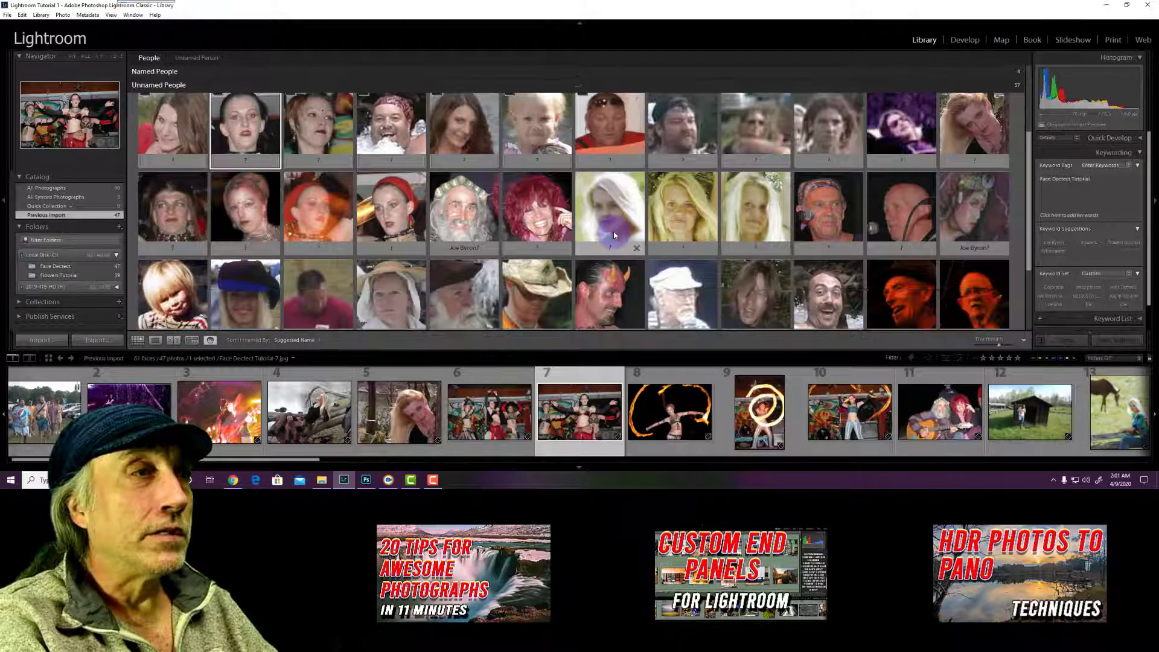
{"action": "scroll", "coordinate": [613, 231], "scroll_direction": "down", "scroll_amount": 1}
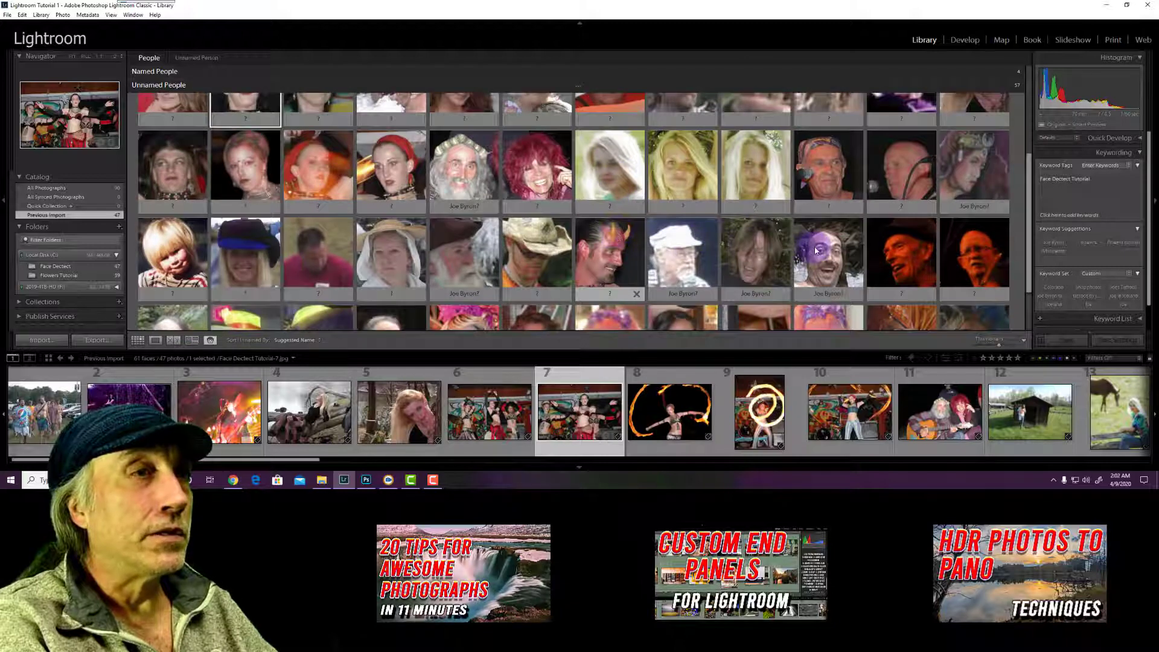
{"action": "mouse_move", "coordinate": [815, 273]}
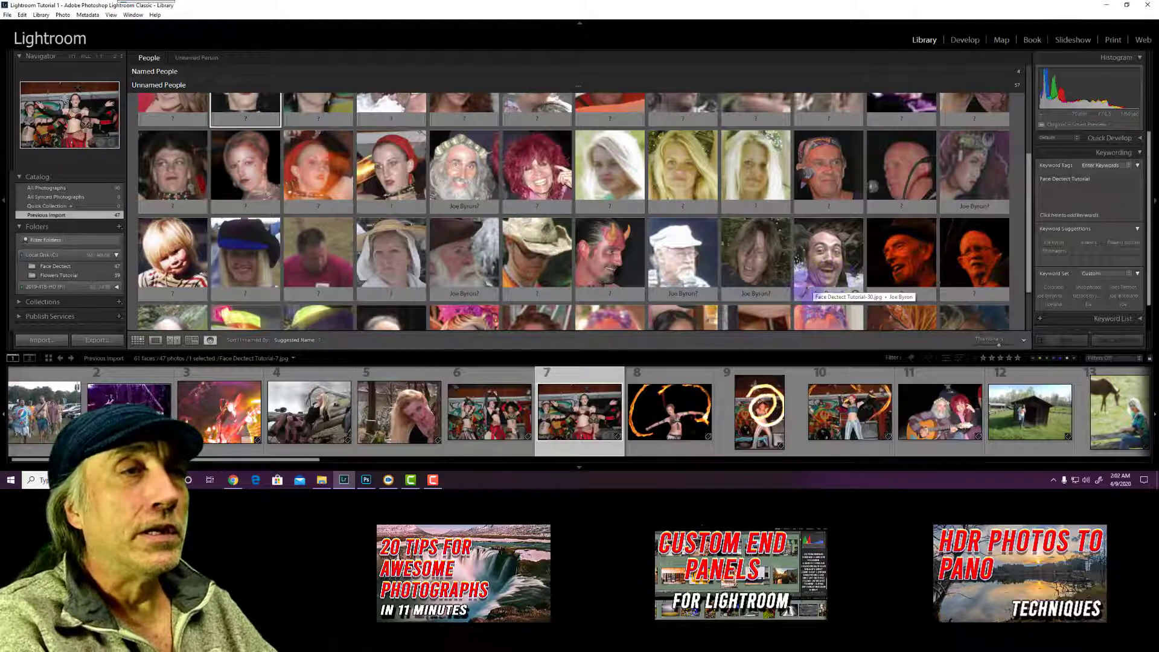
{"action": "left_click", "coordinate": [801, 296]}
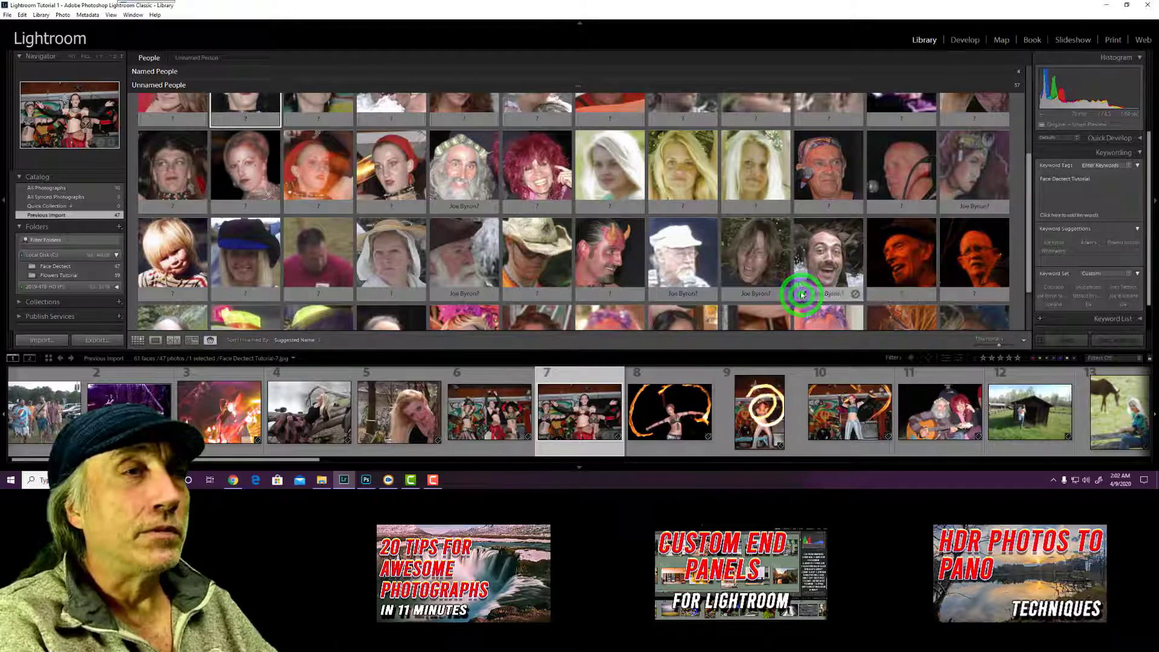
{"action": "left_click", "coordinate": [946, 295]}
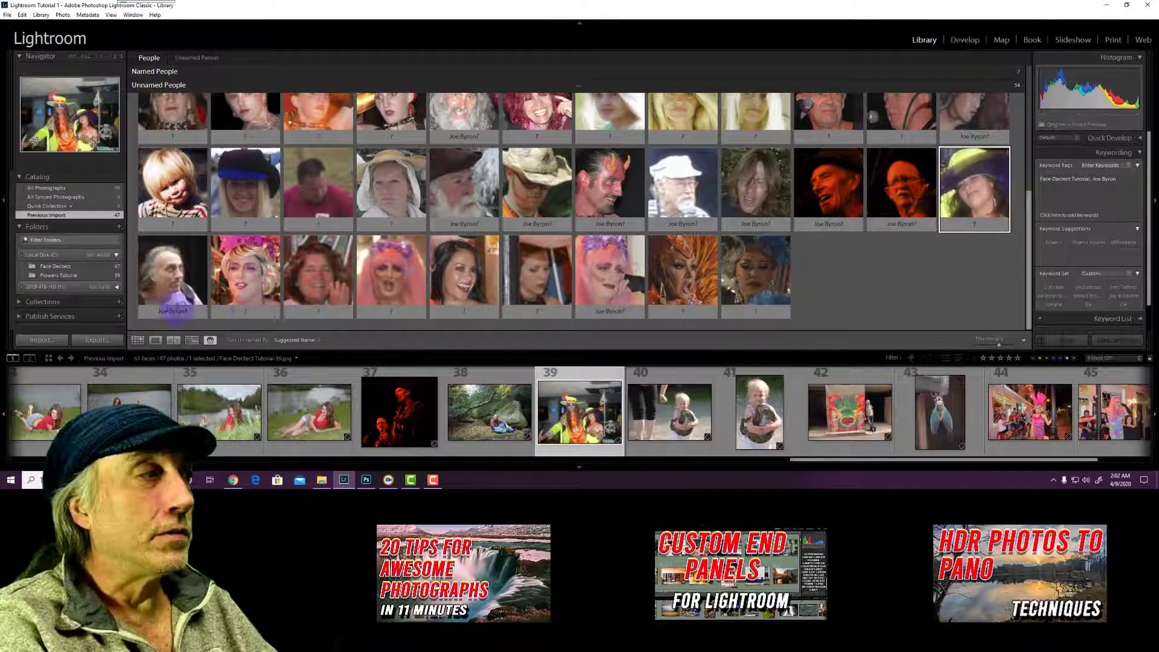
{"action": "left_click", "coordinate": [147, 311]}
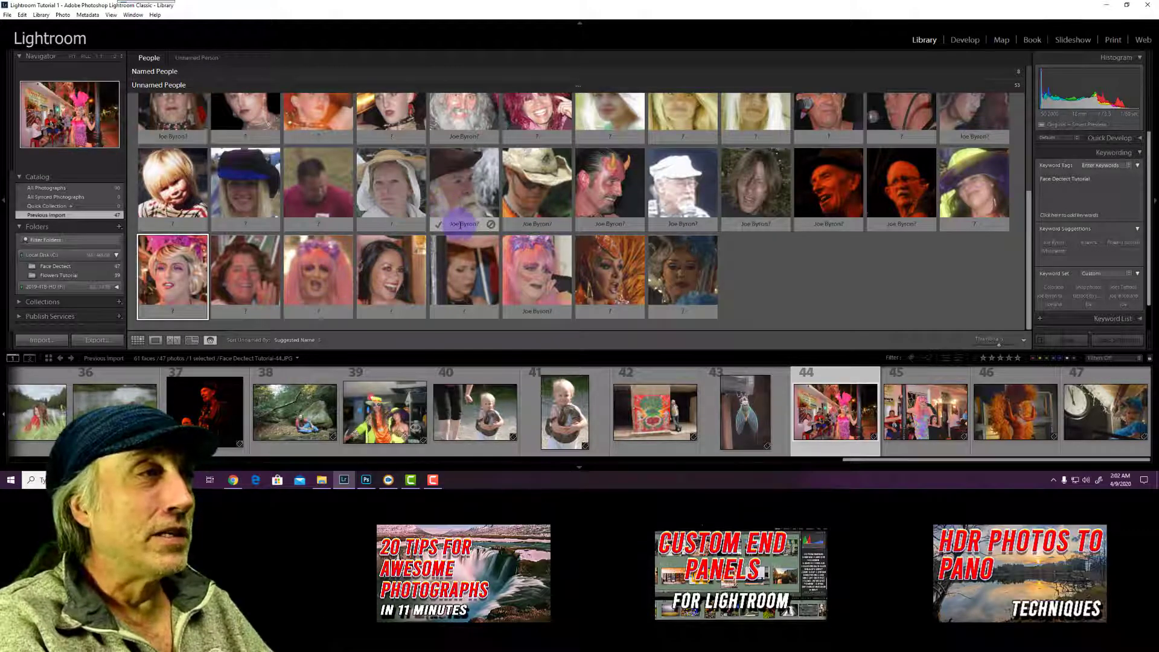
{"action": "left_click", "coordinate": [459, 224]}
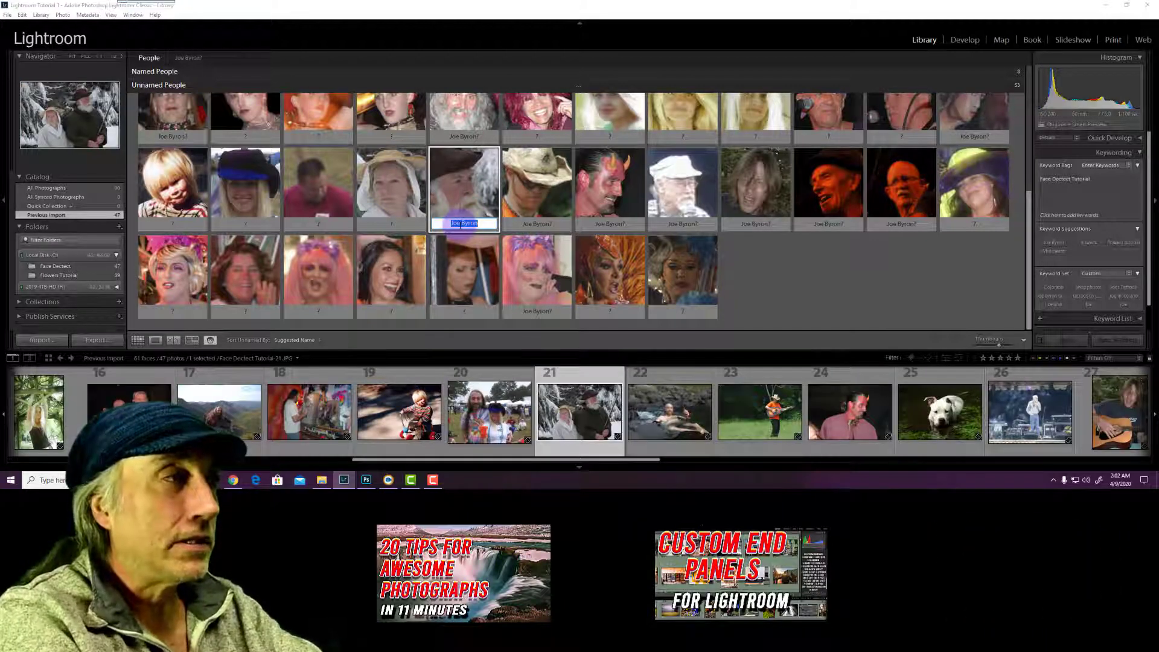
Name three more faces, including the woman in the hat and the long-haired man
{"action": "type", "text": "Osc"}
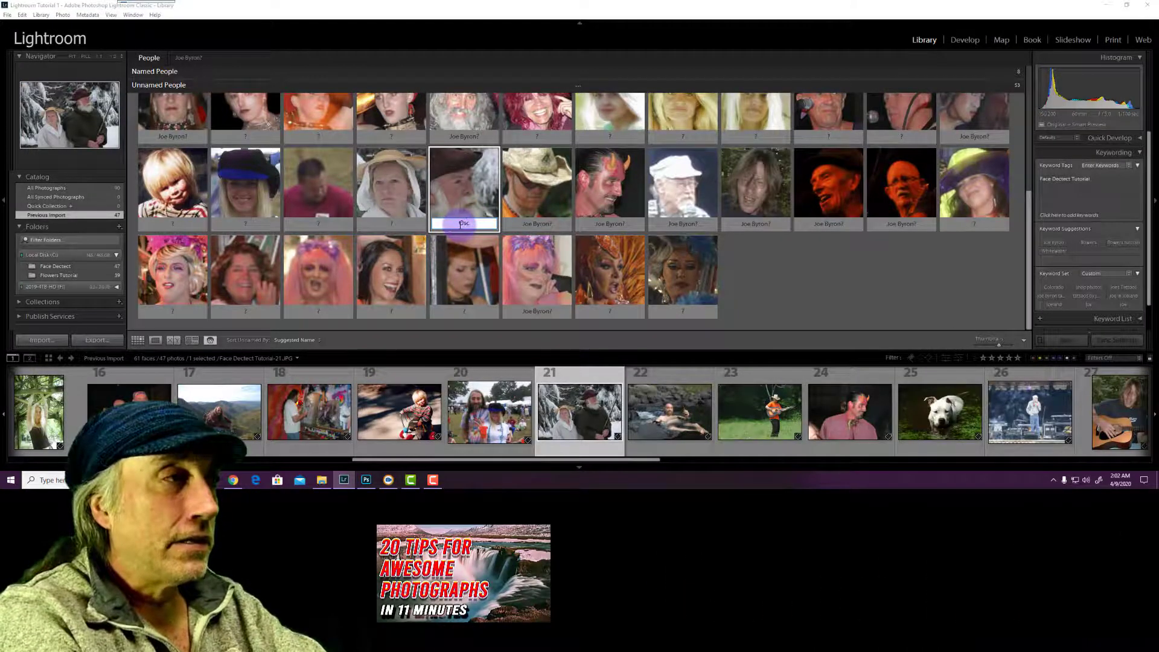
{"action": "type", "text": "ar"}
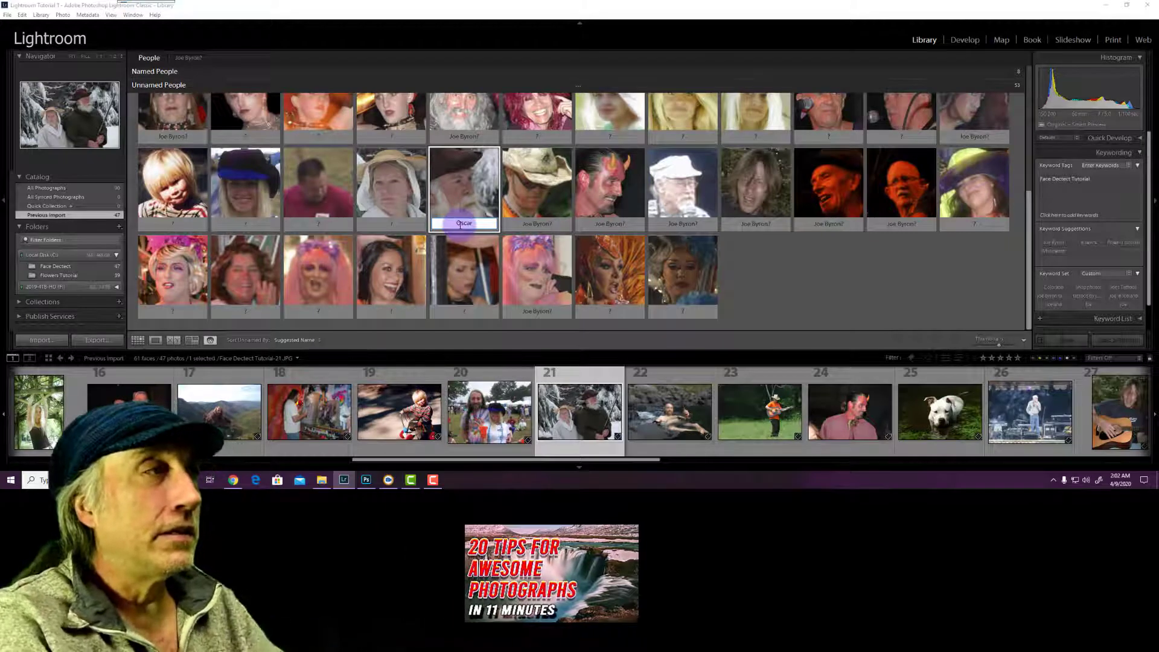
{"action": "key", "text": "Return"}
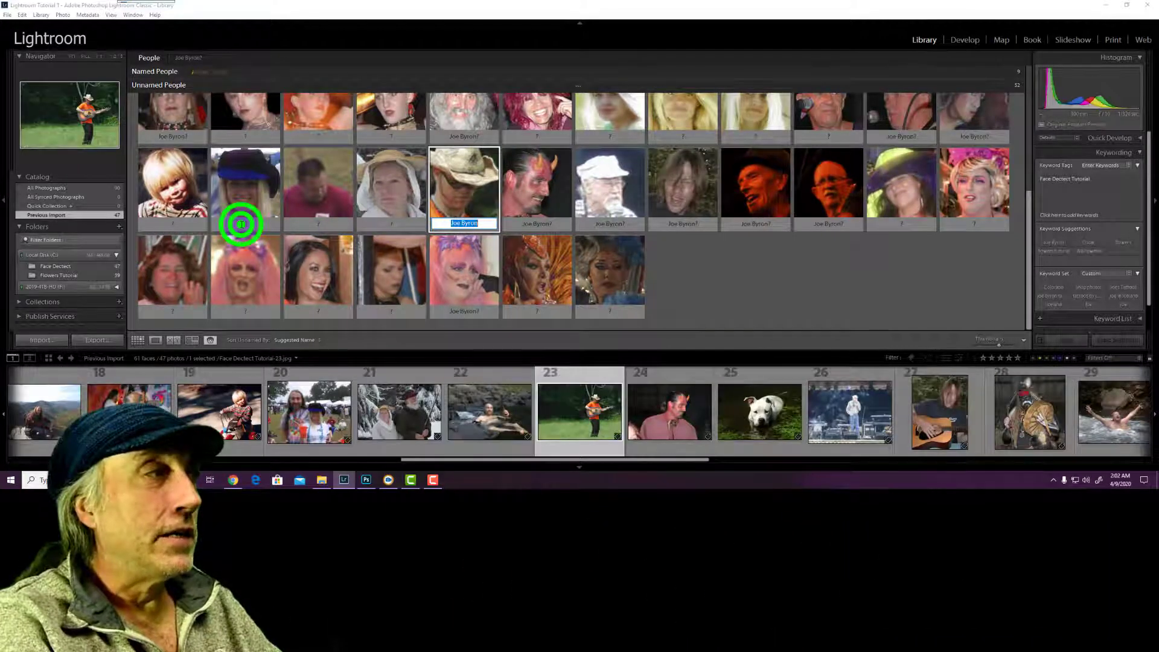
{"action": "left_click", "coordinate": [242, 223]}
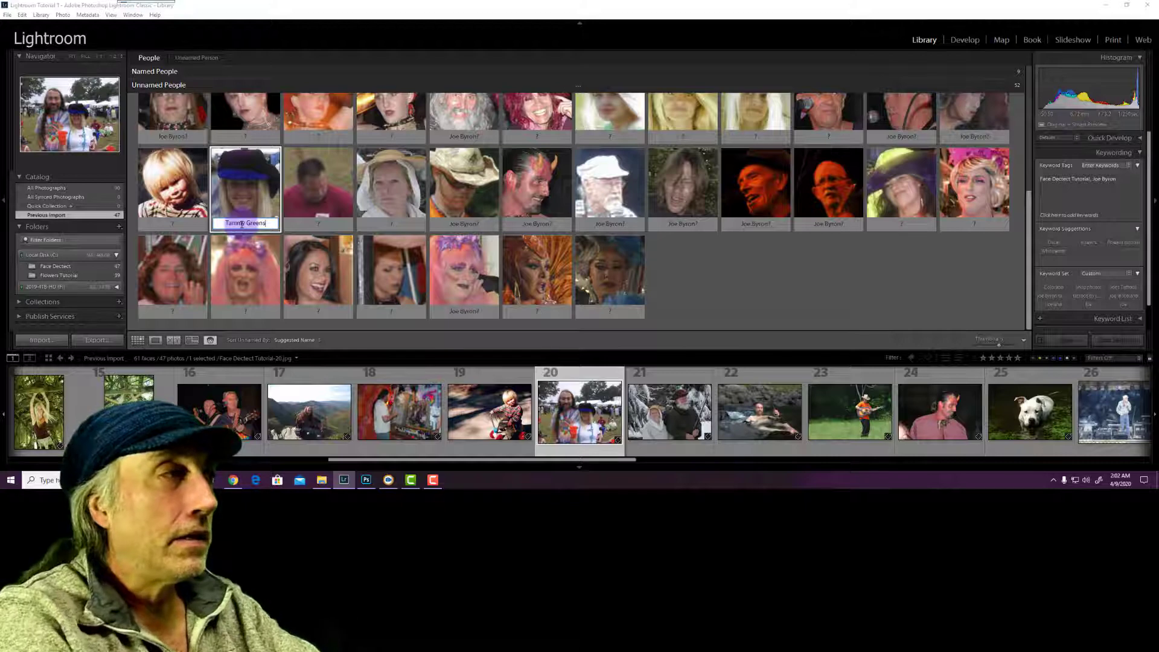
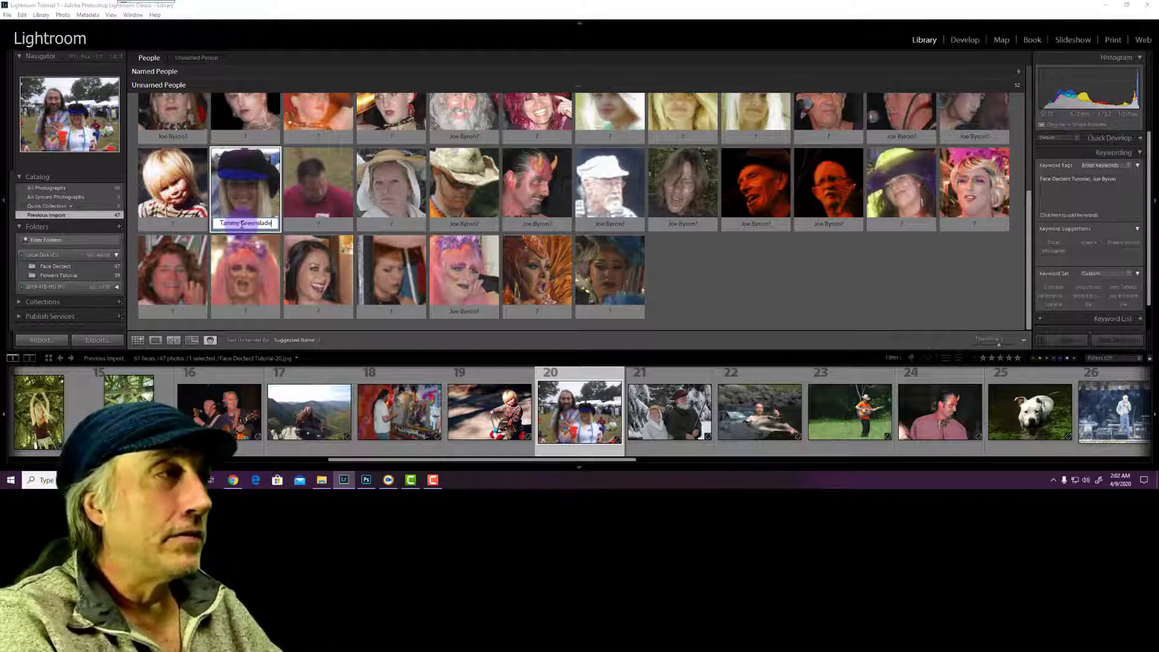
{"action": "key", "text": "Return"}
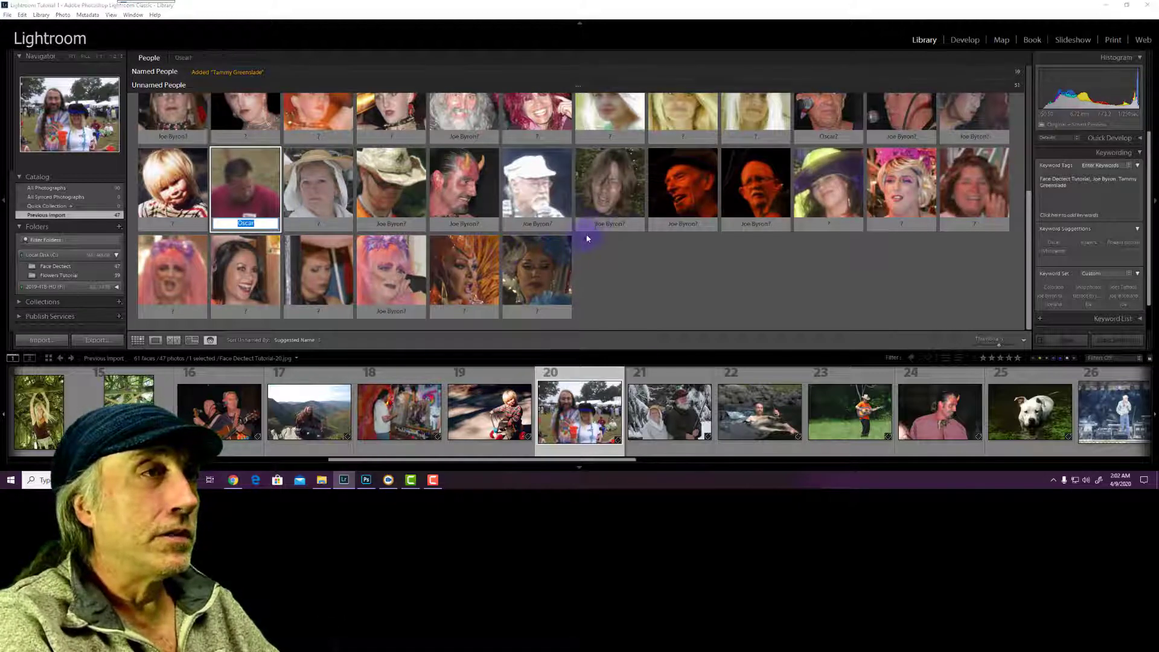
{"action": "left_click", "coordinate": [602, 223]}
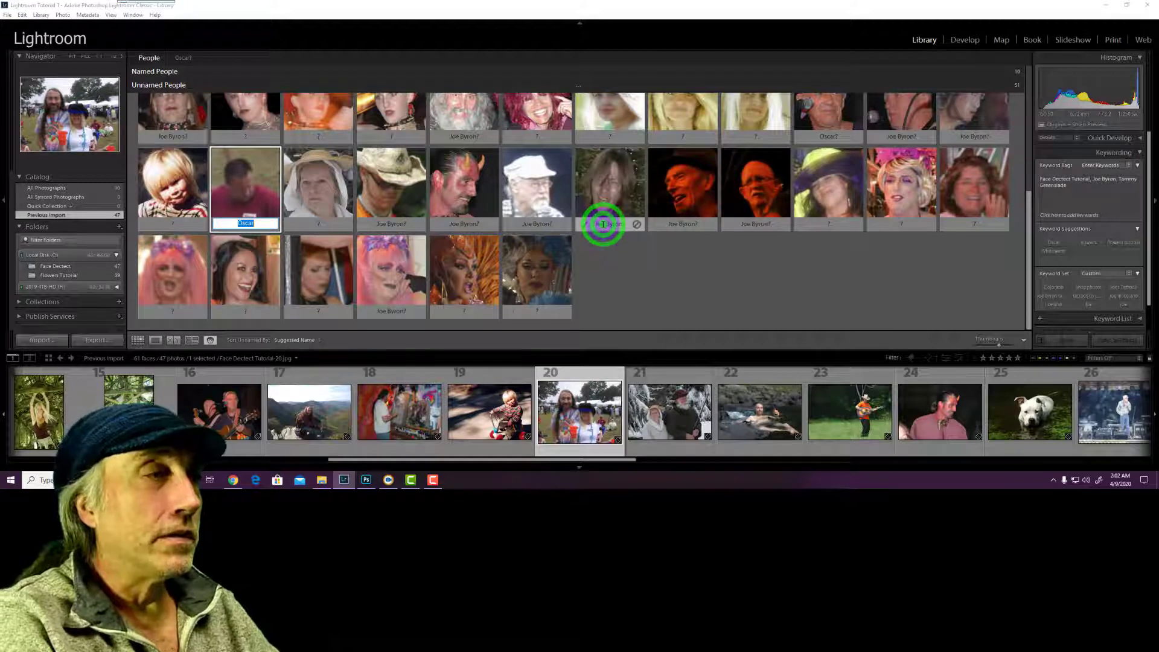
{"action": "left_click", "coordinate": [602, 223]}
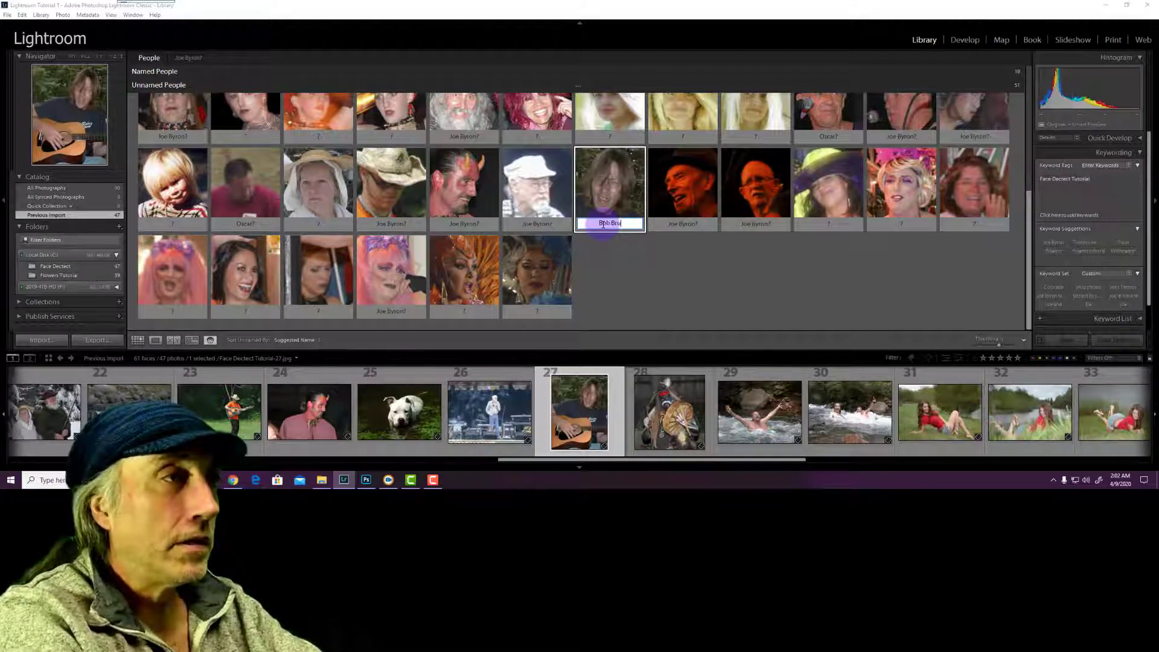
{"action": "type", "text": "nso"}
{"action": "key", "text": "Return"}
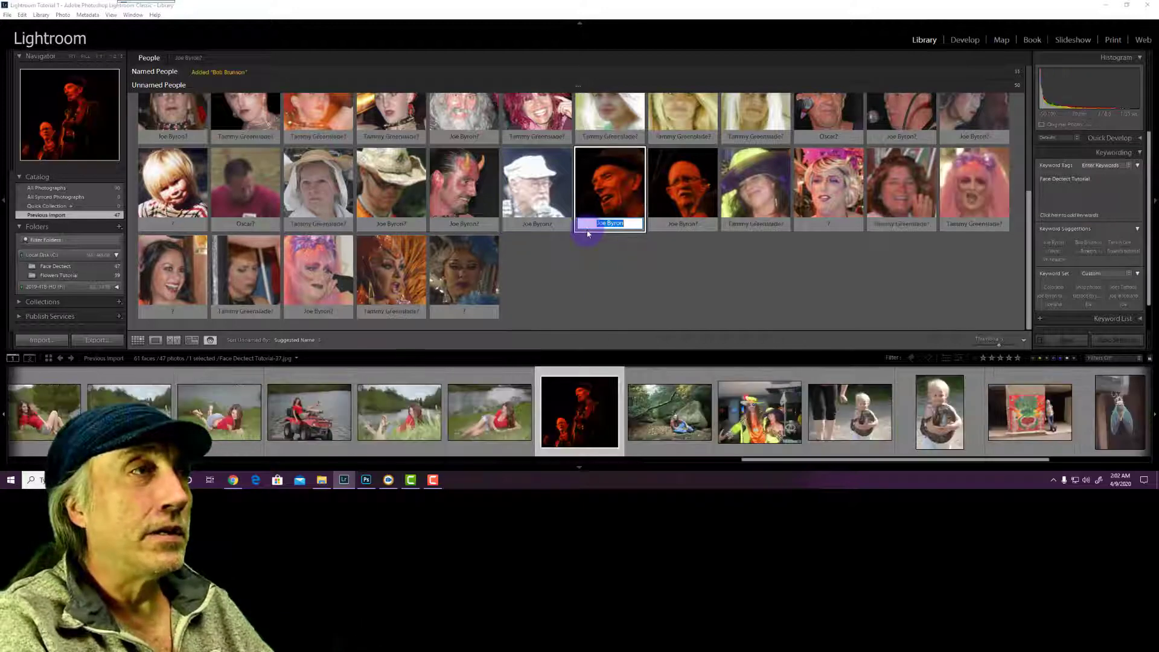
Accept several suggested name matches so those faces join the named people
{"action": "scroll", "coordinate": [600, 178], "scroll_direction": "up", "scroll_amount": 1}
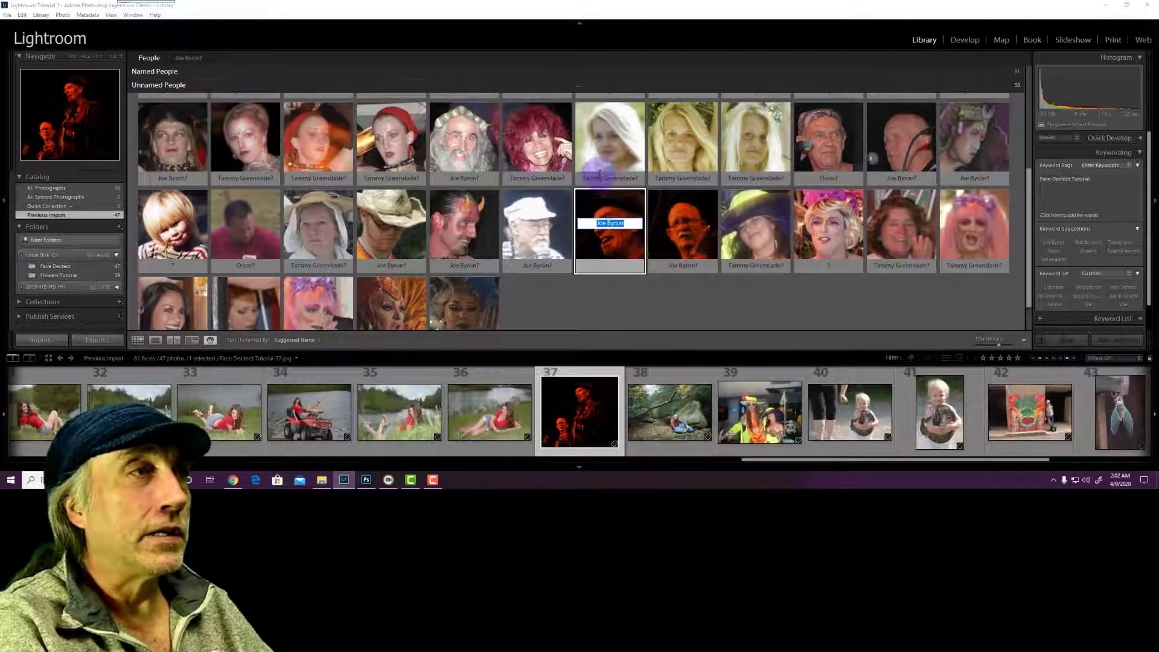
{"action": "left_click", "coordinate": [582, 179]}
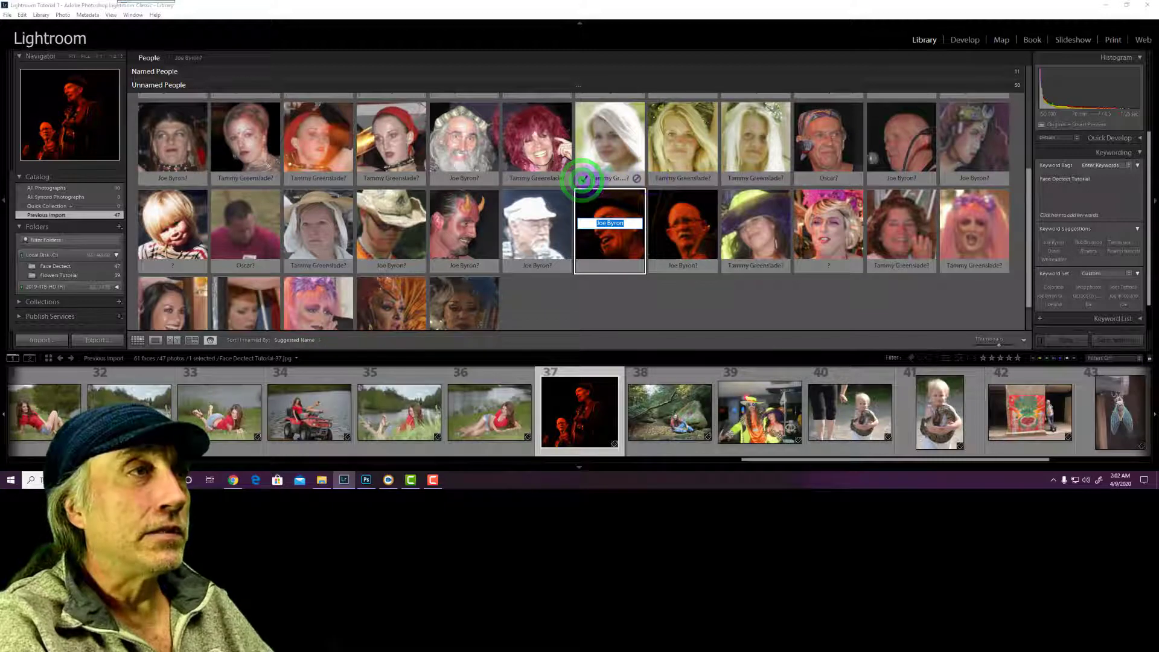
{"action": "left_click", "coordinate": [582, 179]}
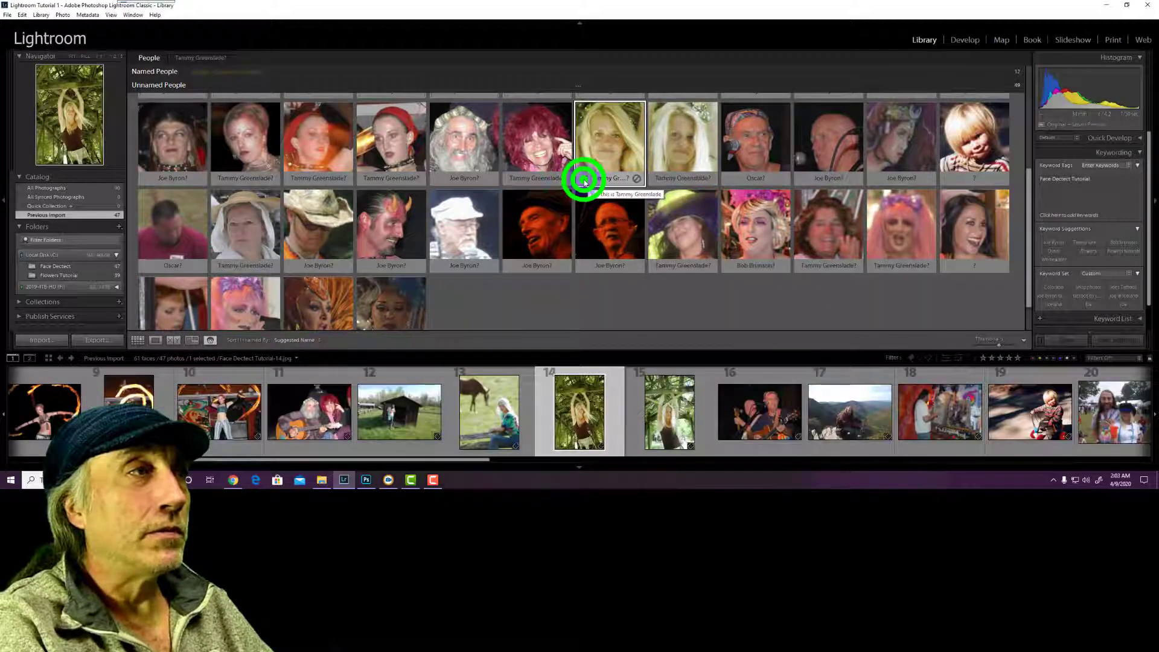
{"action": "left_click", "coordinate": [584, 180]}
{"action": "left_click", "coordinate": [584, 179]}
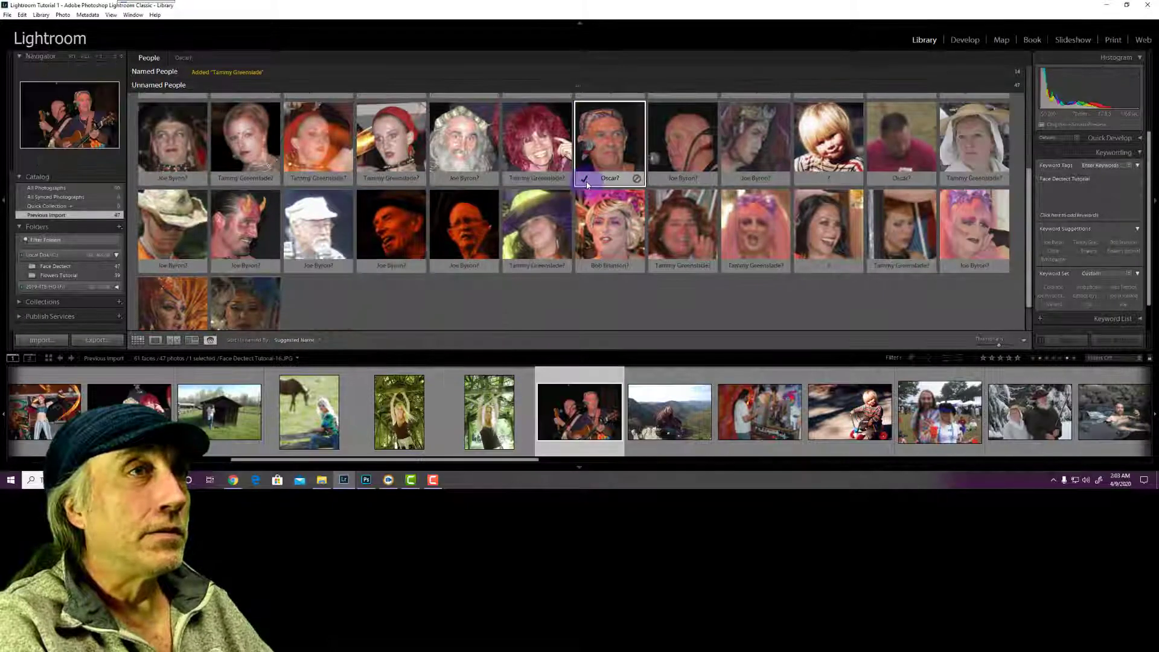
{"action": "scroll", "coordinate": [586, 184], "scroll_direction": "up", "scroll_amount": 2}
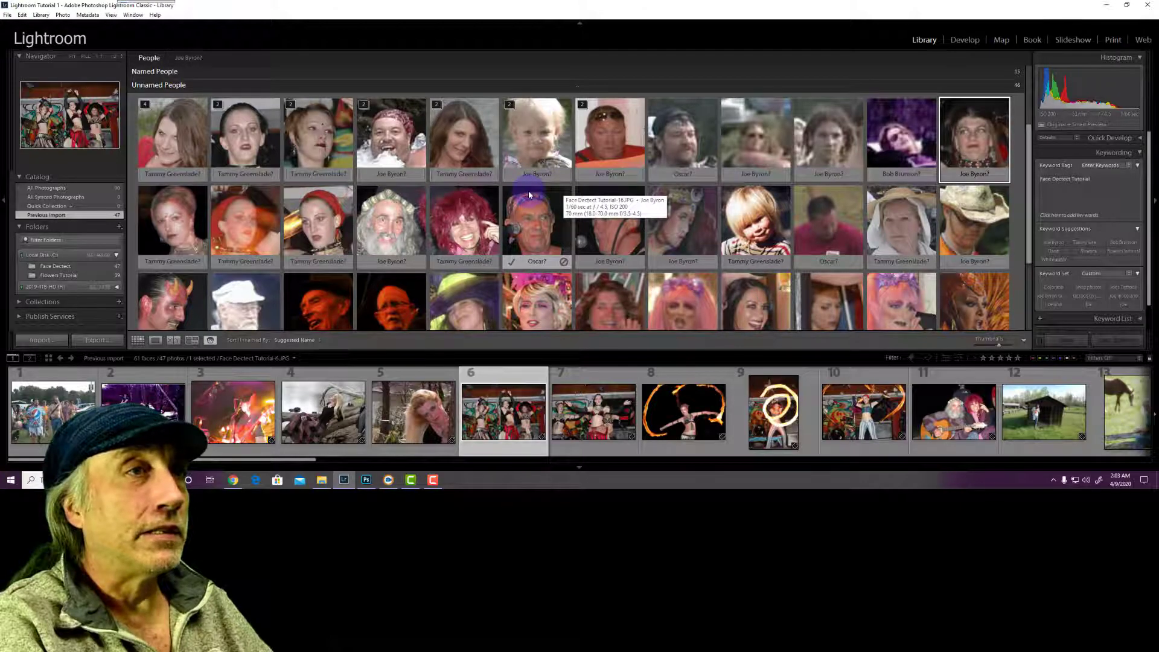
Leave People view and show All Photographs, listing all 60 photos
{"action": "scroll", "coordinate": [528, 190], "scroll_direction": "down", "scroll_amount": 1}
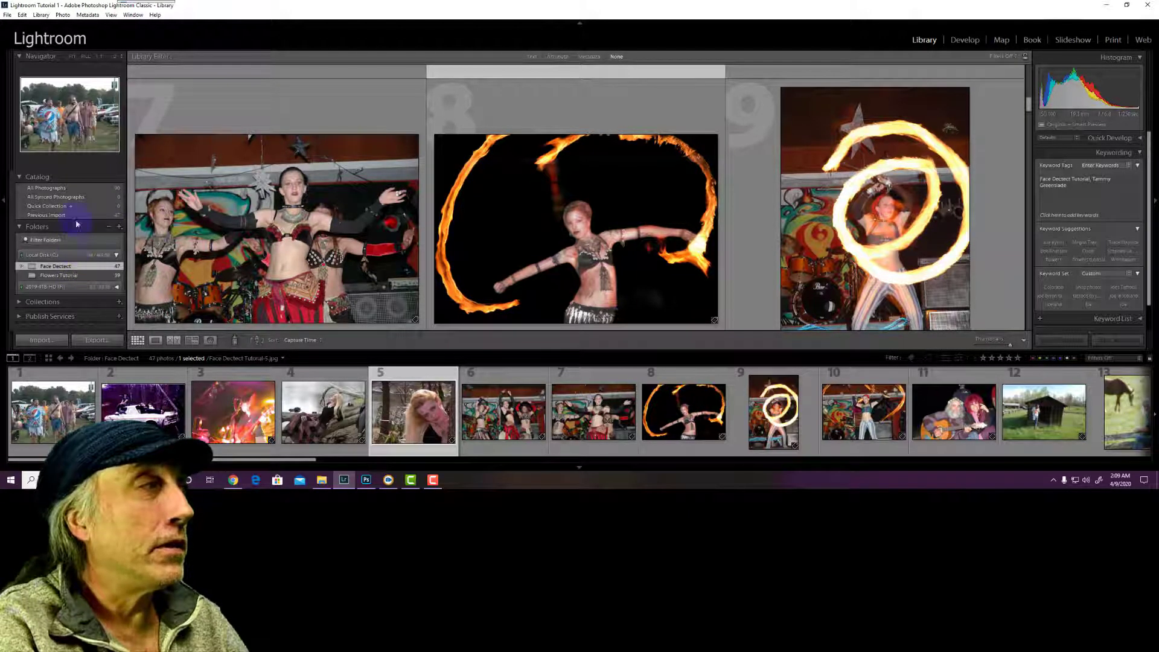
{"action": "left_click", "coordinate": [83, 191]}
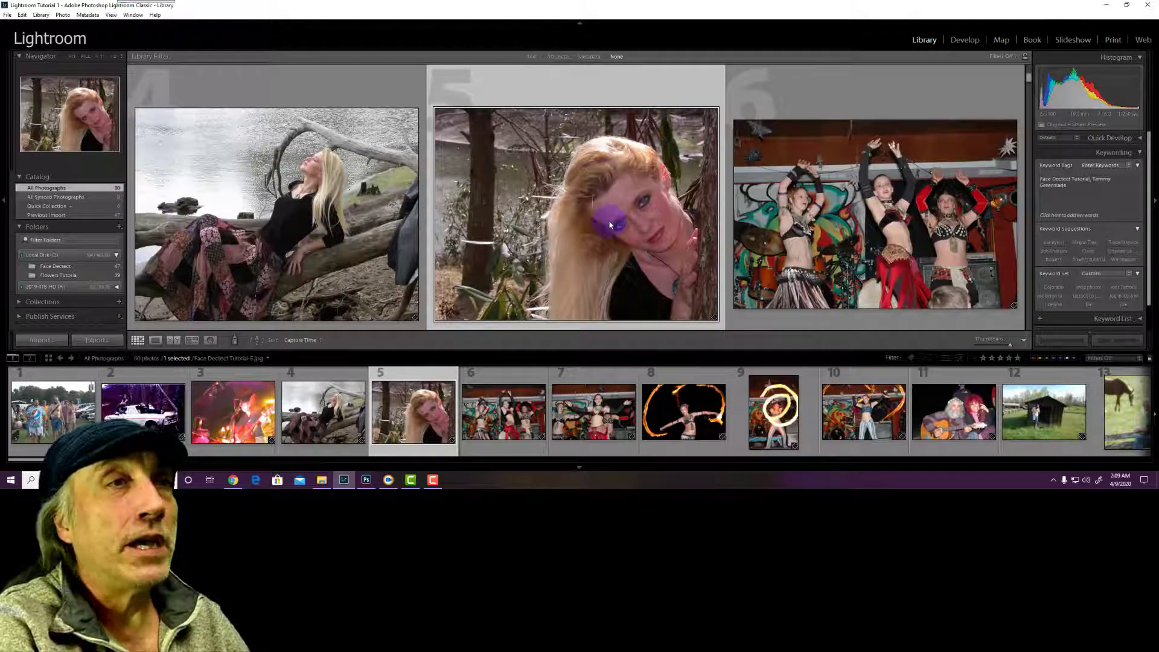
{"action": "left_click", "coordinate": [532, 58]}
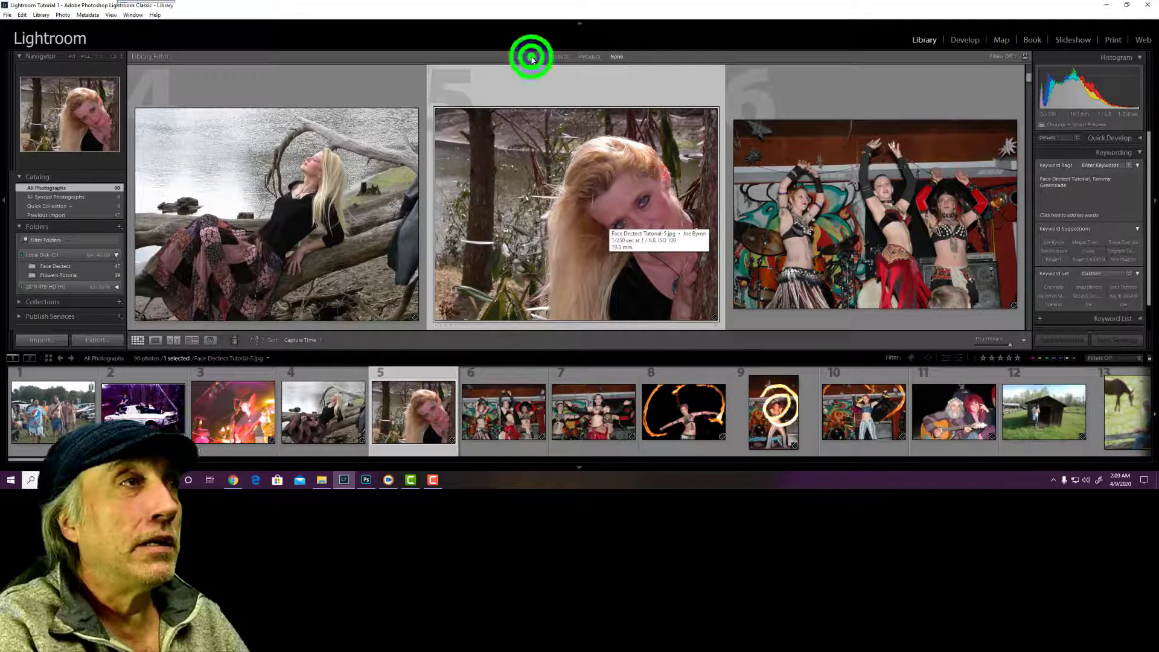
{"action": "left_click", "coordinate": [834, 70]}
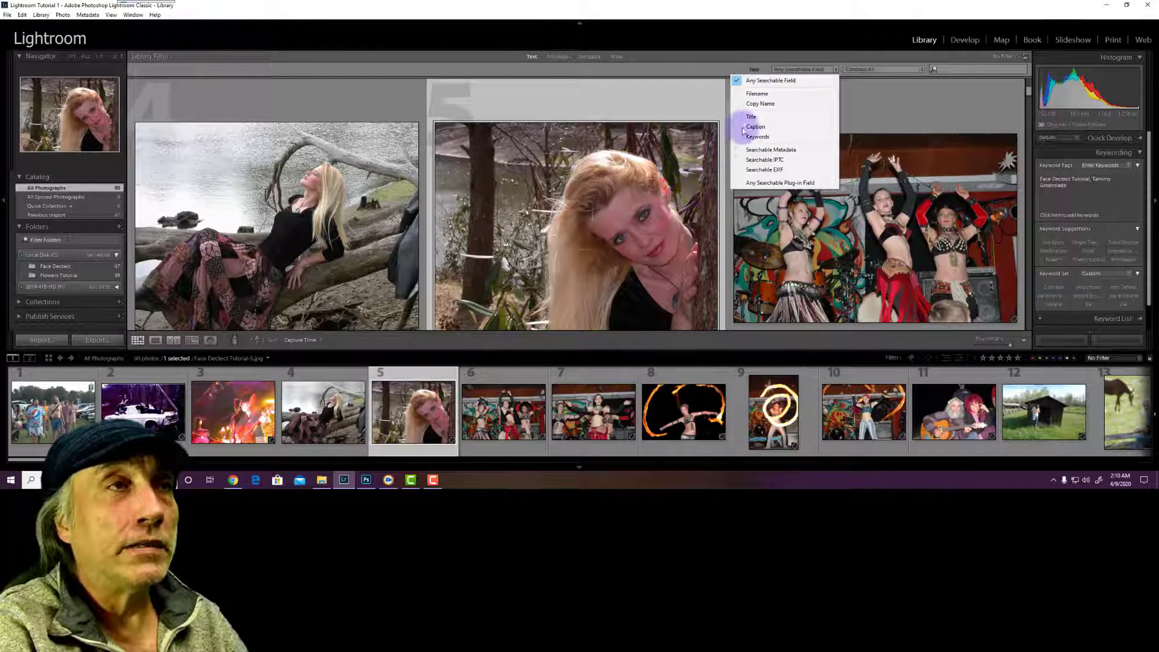
{"action": "left_click", "coordinate": [949, 70]}
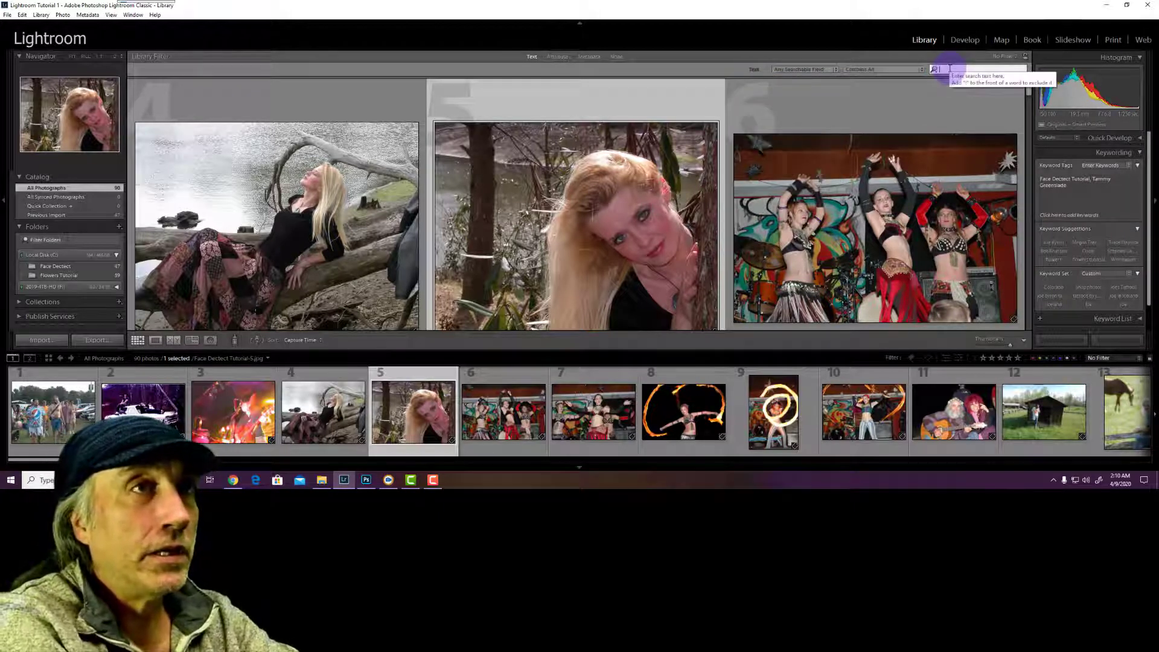
{"action": "type", "text": "tammy"}
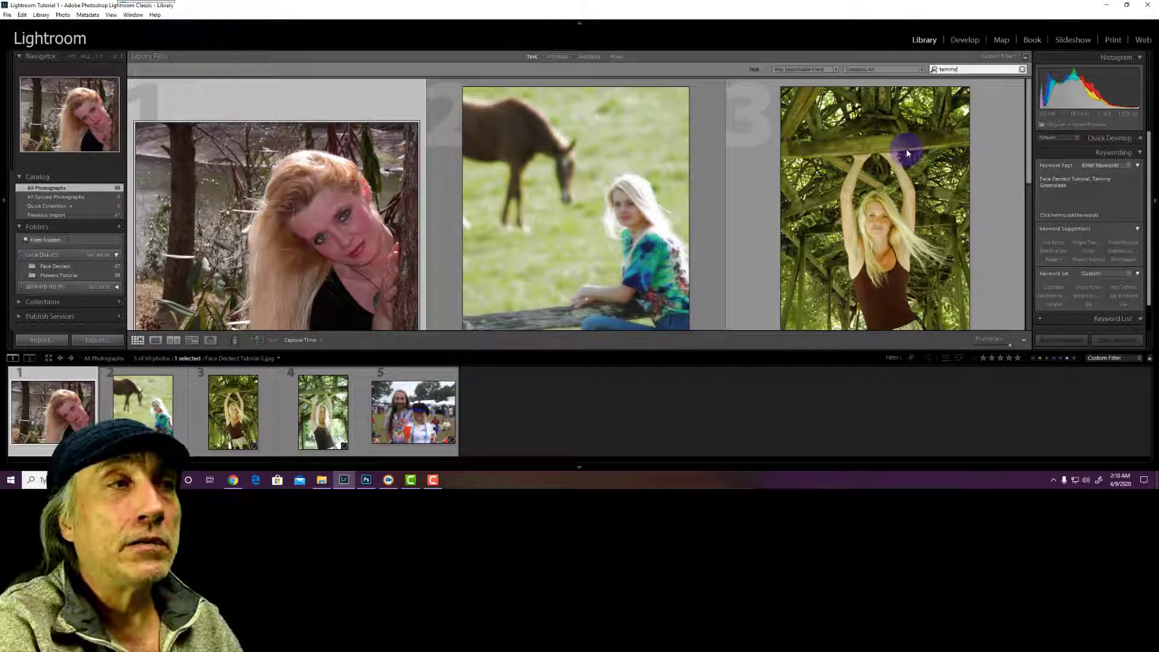
{"action": "scroll", "coordinate": [907, 148], "scroll_direction": "down", "scroll_amount": 3}
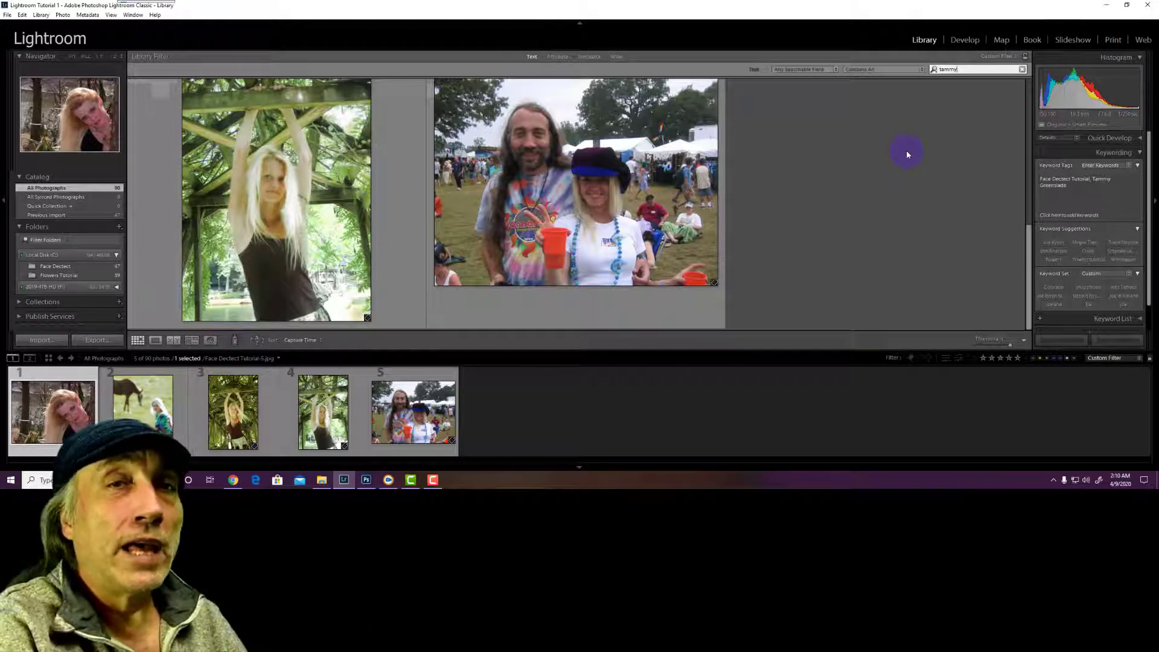
{"action": "scroll", "coordinate": [906, 154], "scroll_direction": "up", "scroll_amount": 2}
{"action": "scroll", "coordinate": [907, 154], "scroll_direction": "up", "scroll_amount": 3}
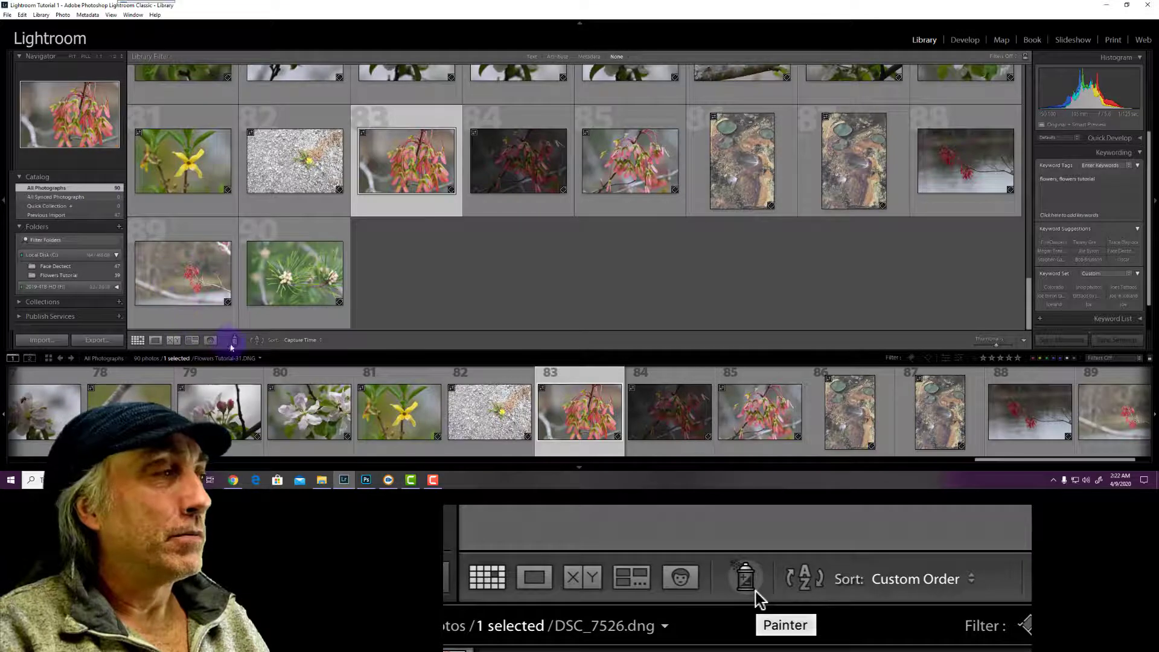
Turn on the Painter, set Paint to Keywords, and enter Local Flowers as the keyword
{"action": "left_click", "coordinate": [234, 340]}
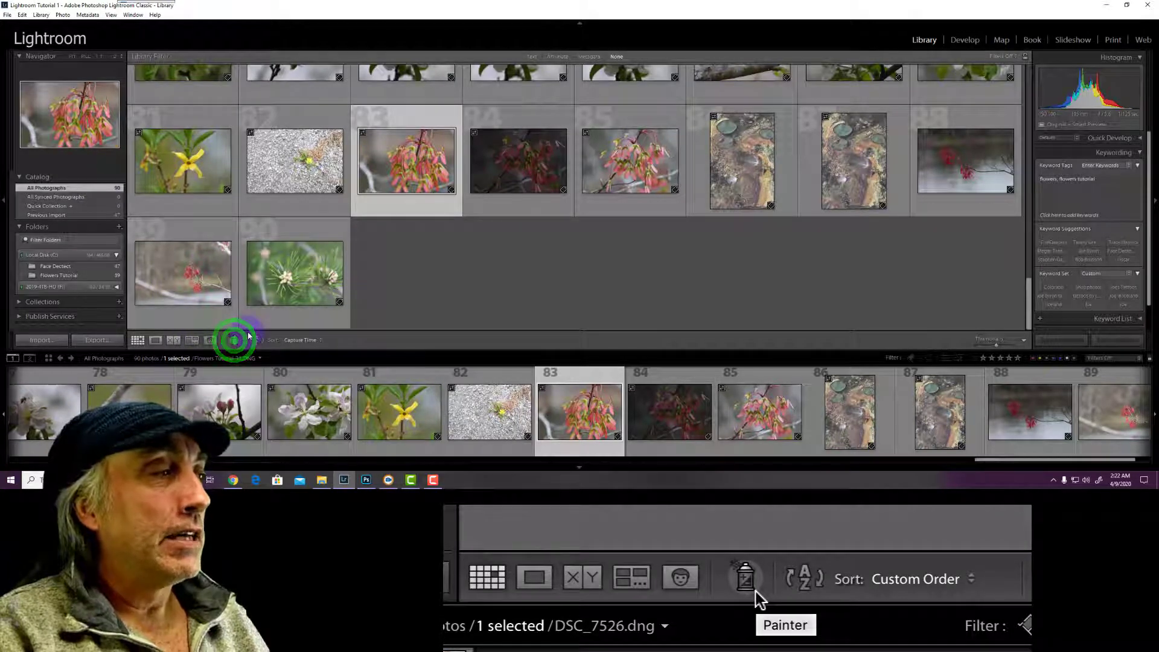
{"action": "left_click", "coordinate": [293, 342]}
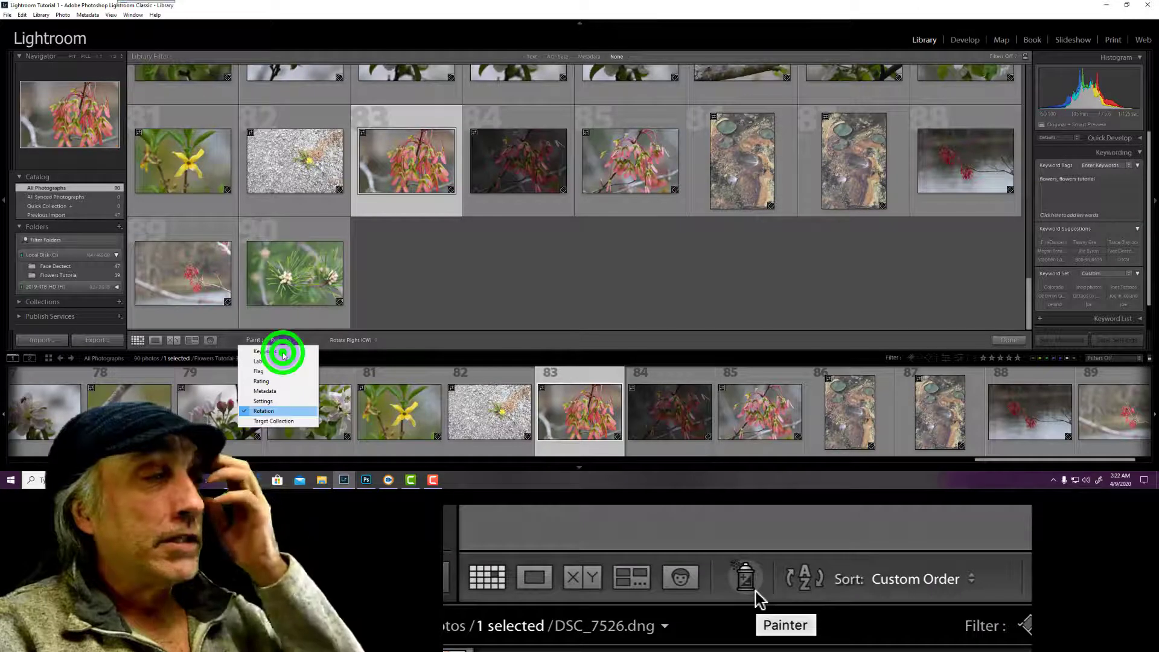
{"action": "left_click", "coordinate": [265, 351]}
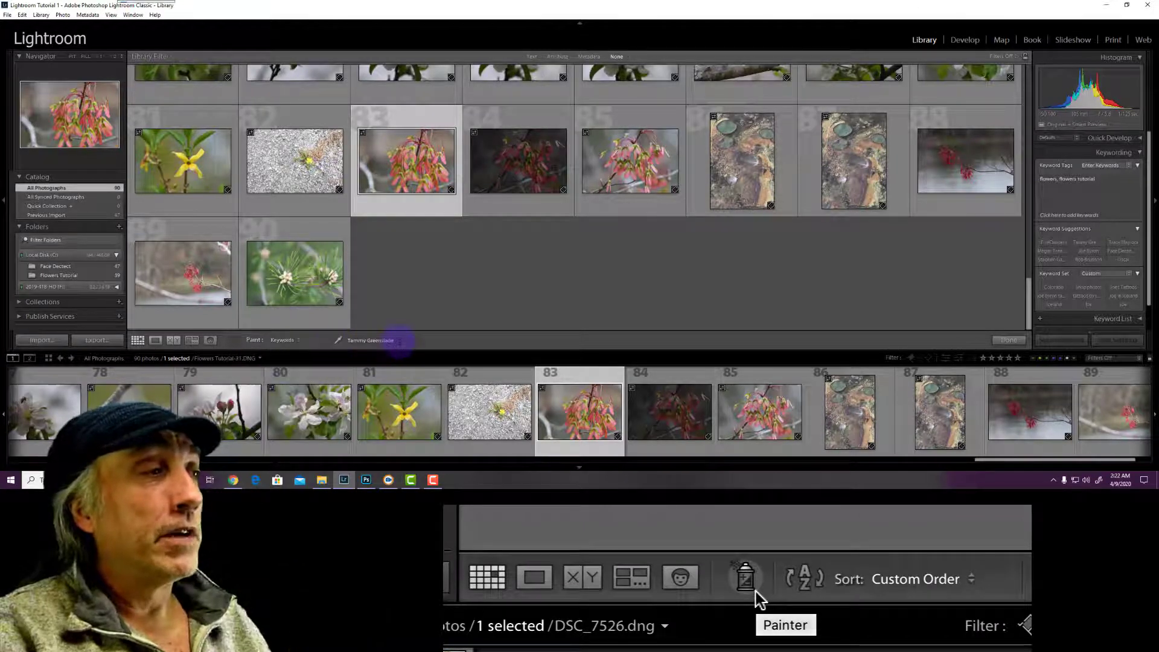
{"action": "left_click", "coordinate": [399, 340]}
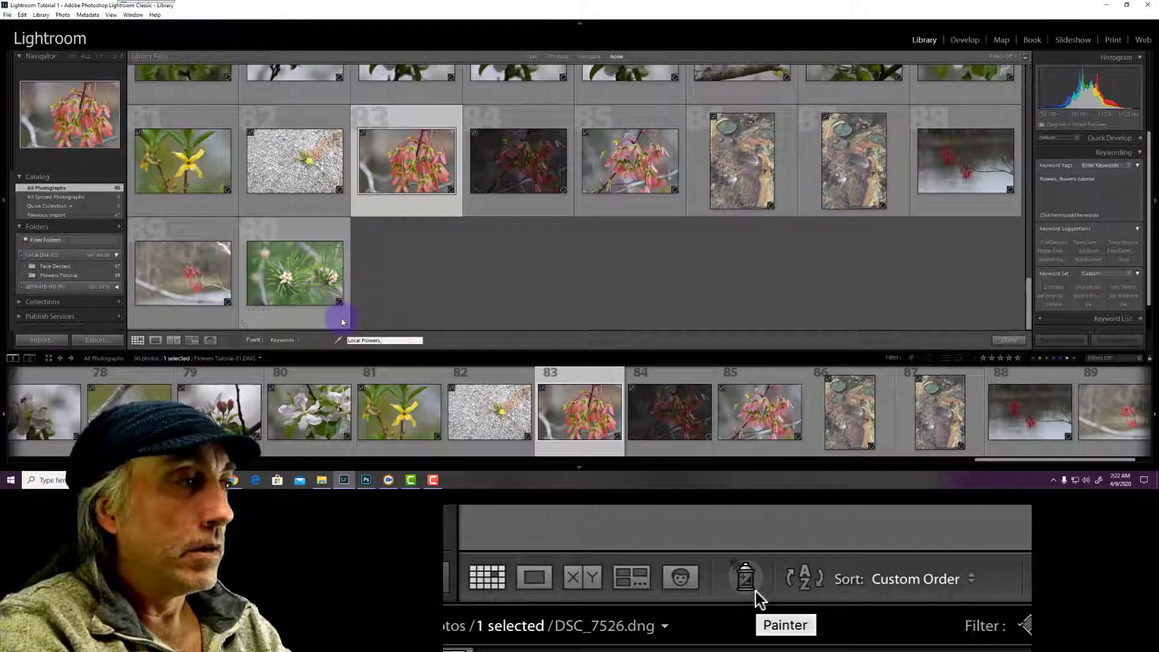
Add 'flowers tutorial' to the Painter's keywords alongside Local Flowers
{"action": "type", "text": "flowers tutorial"}
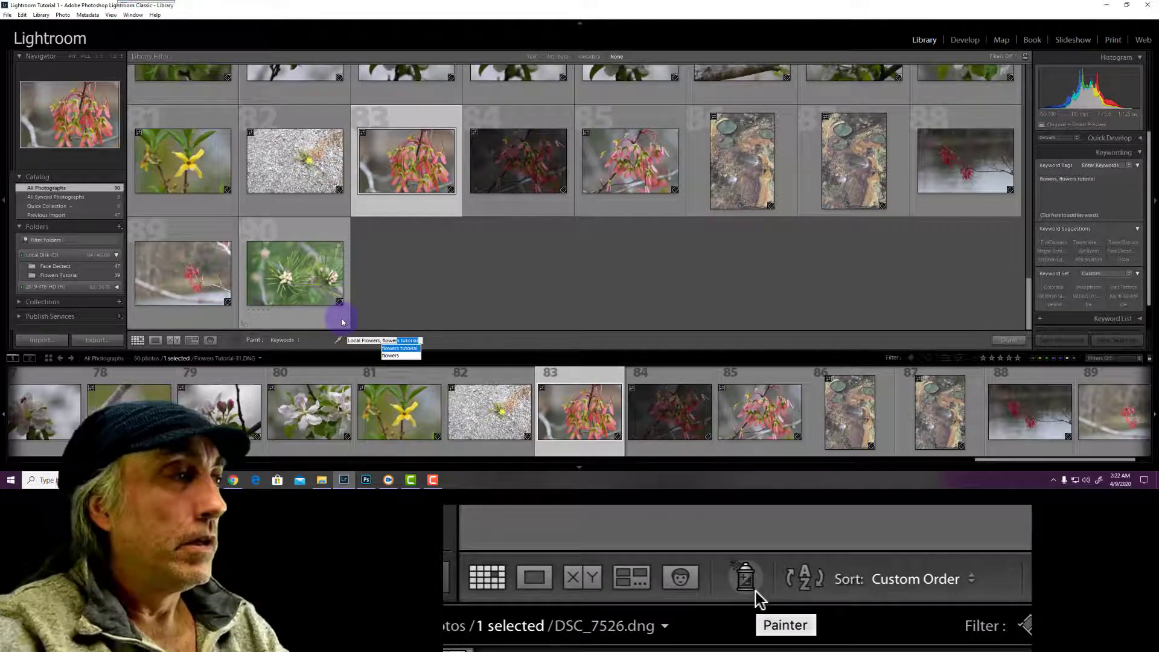
{"action": "key", "text": "Return"}
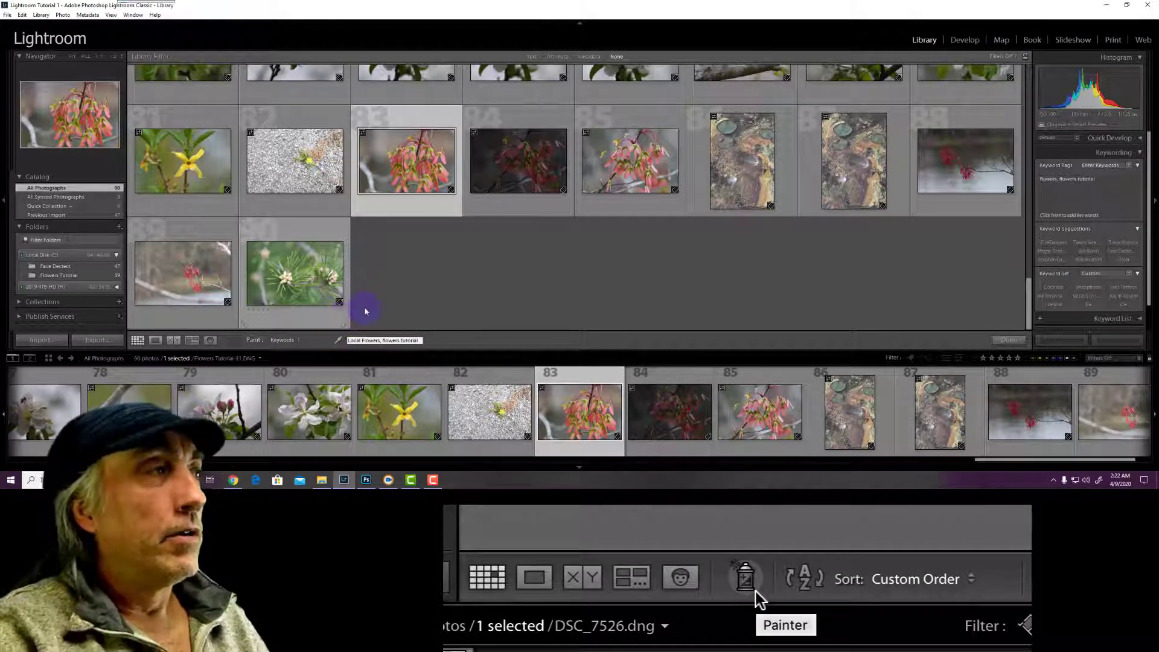
{"action": "type", "text": ","}
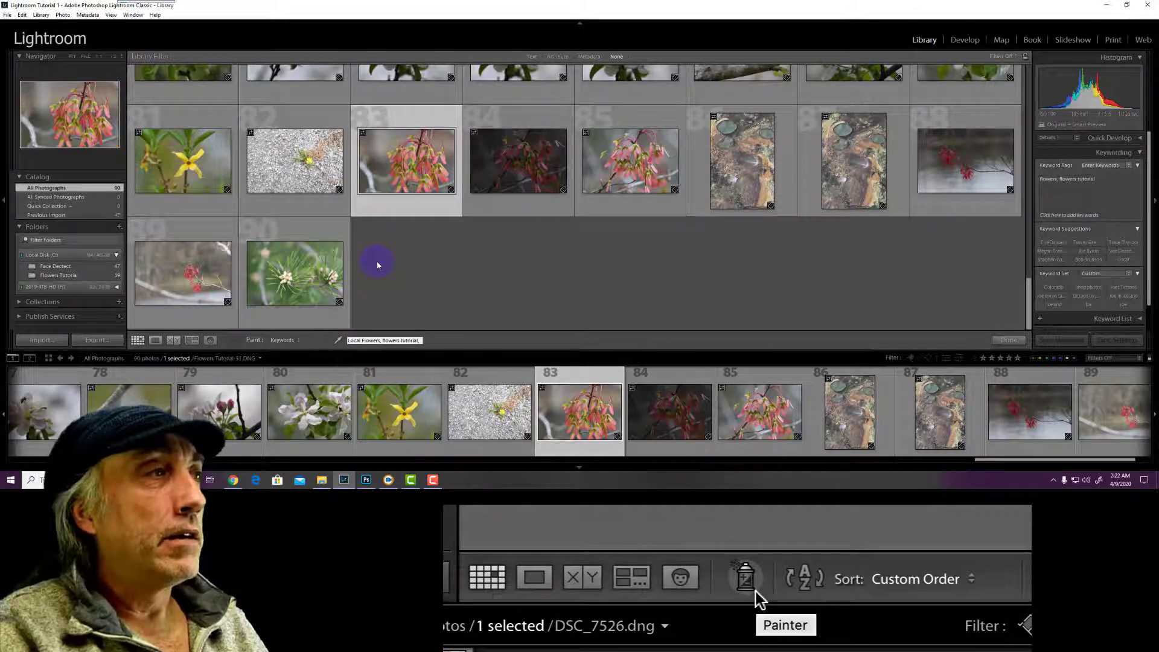
{"action": "scroll", "coordinate": [377, 264], "scroll_direction": "up", "scroll_amount": 5}
{"action": "scroll", "coordinate": [495, 220], "scroll_direction": "up", "scroll_amount": 5}
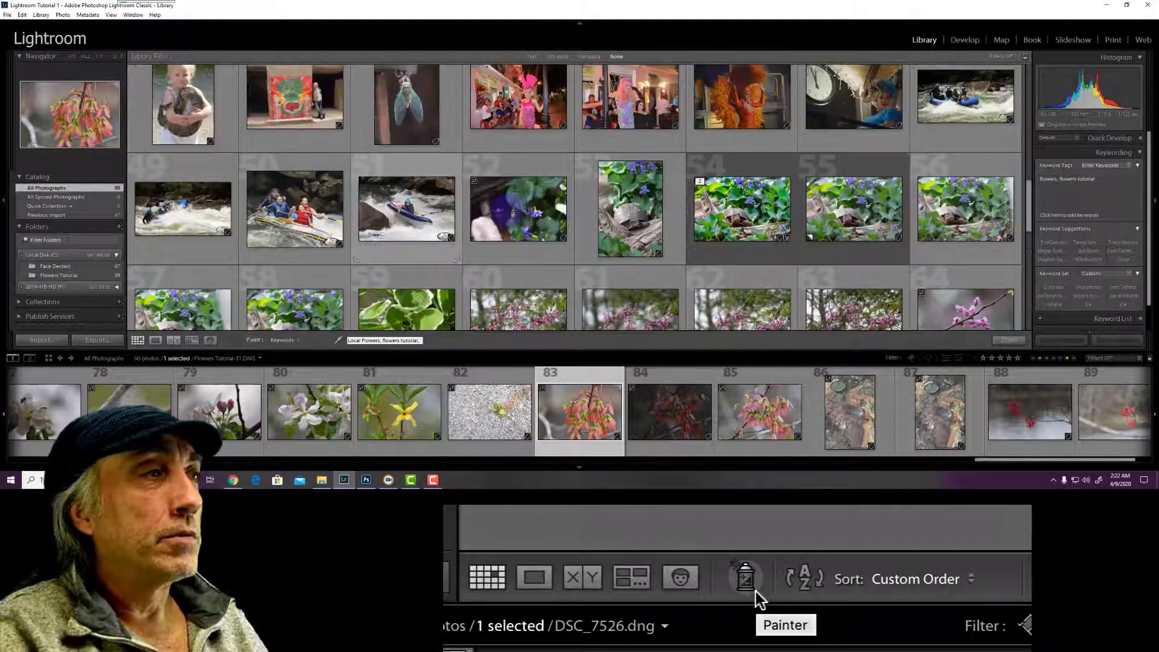
Spray the keywords onto photos 52 through 64, then put the Painter back
{"action": "left_click", "coordinate": [510, 209]}
{"action": "left_click", "coordinate": [629, 205]}
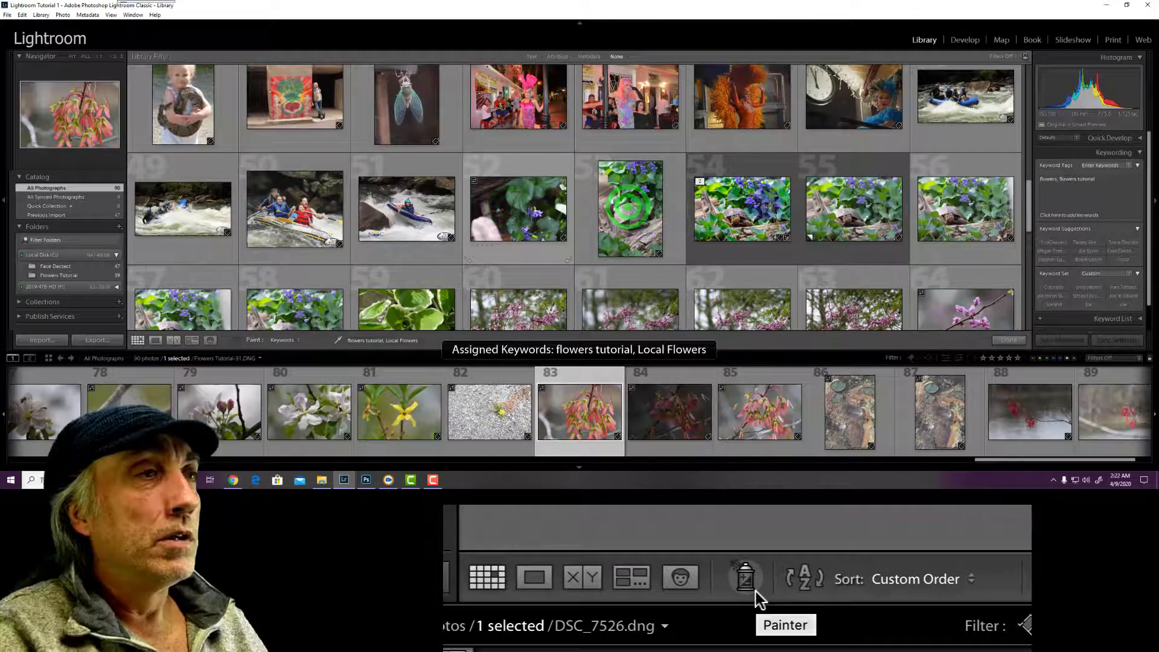
{"action": "left_click", "coordinate": [762, 203]}
{"action": "left_click", "coordinate": [848, 204]}
{"action": "left_click", "coordinate": [950, 205]}
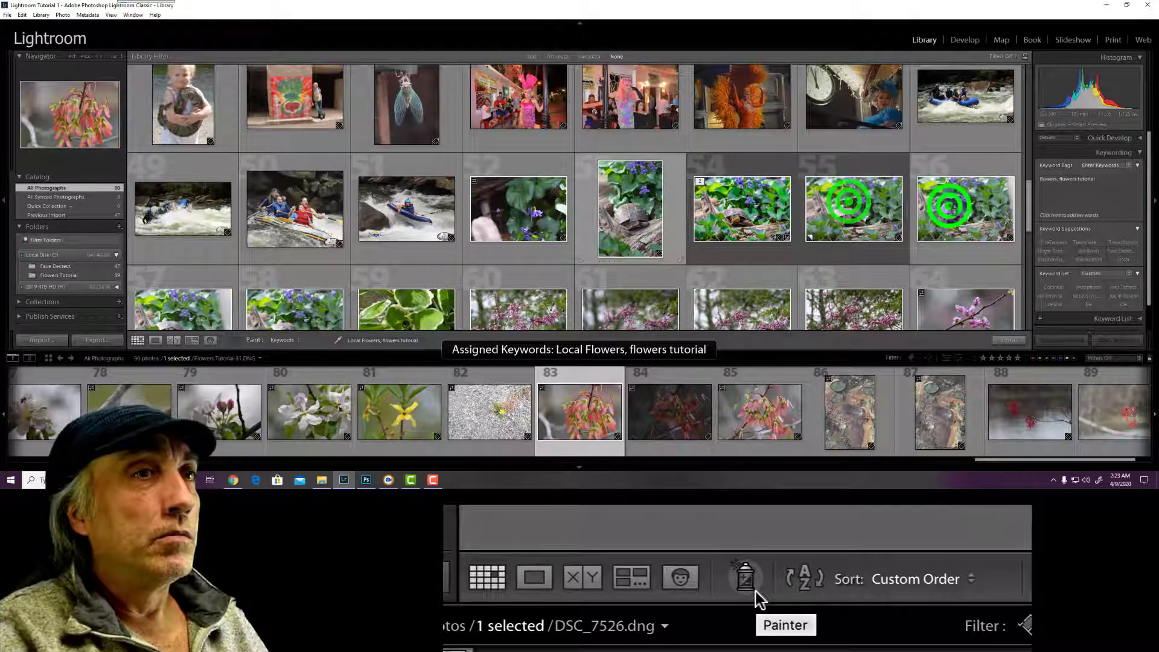
{"action": "left_click", "coordinate": [941, 310]}
{"action": "left_click", "coordinate": [841, 313]}
{"action": "left_click", "coordinate": [751, 312]}
{"action": "left_click", "coordinate": [633, 312]}
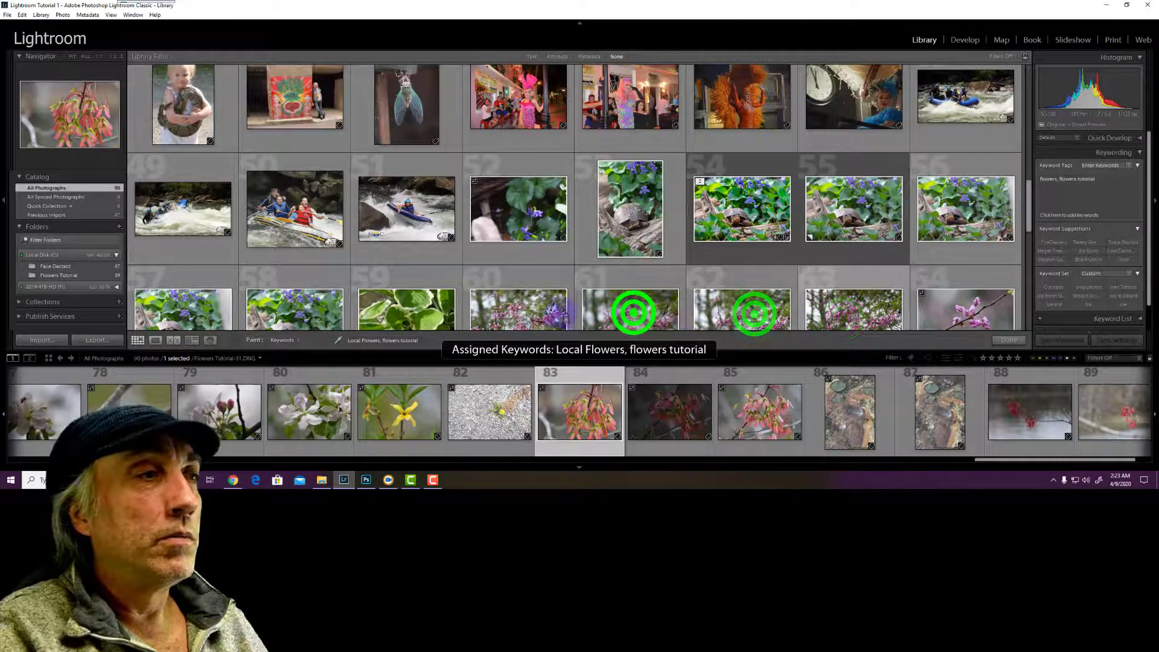
{"action": "left_click", "coordinate": [508, 311]}
{"action": "left_click", "coordinate": [409, 309]}
{"action": "left_click", "coordinate": [283, 311]}
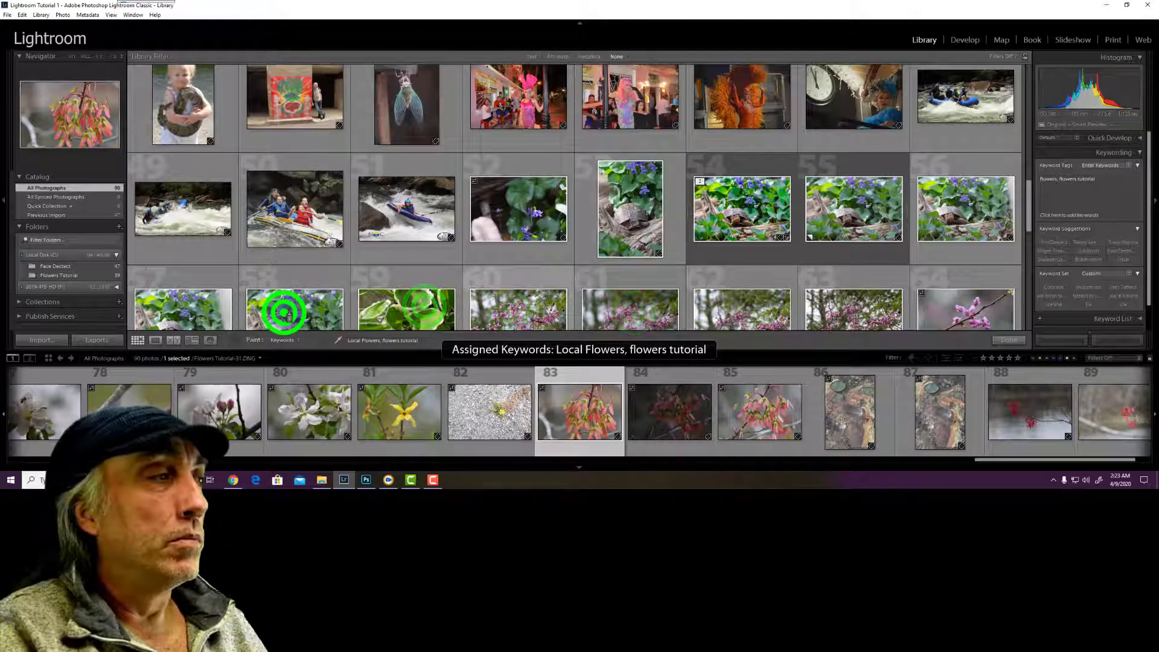
{"action": "left_click", "coordinate": [193, 306]}
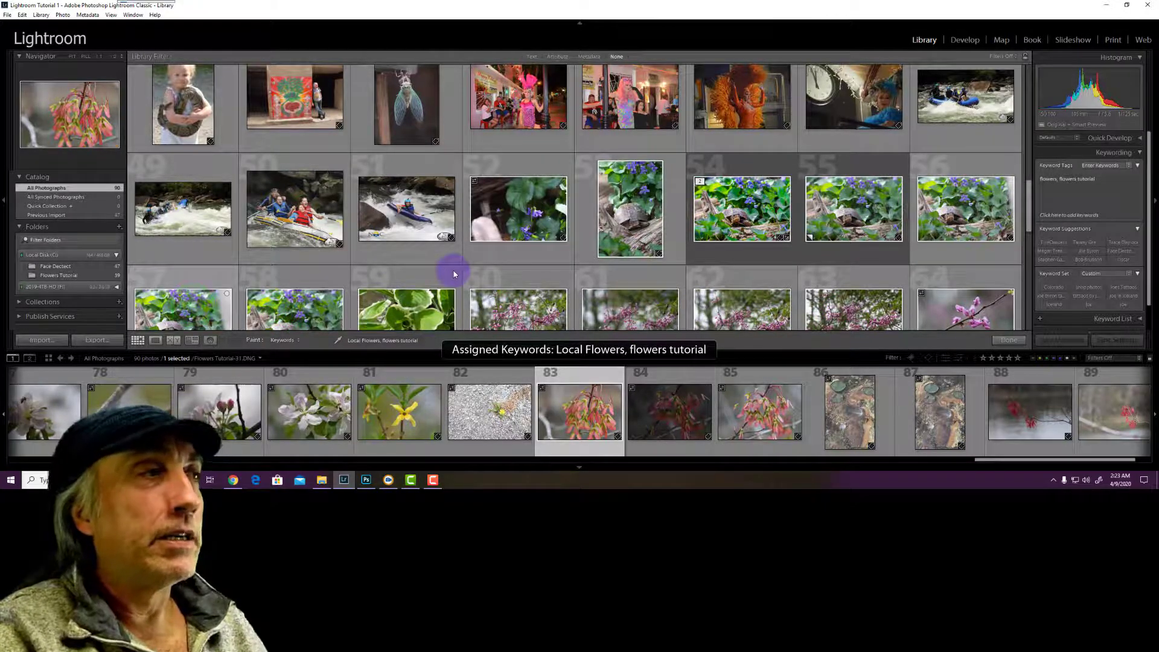
{"action": "left_click", "coordinate": [237, 339]}
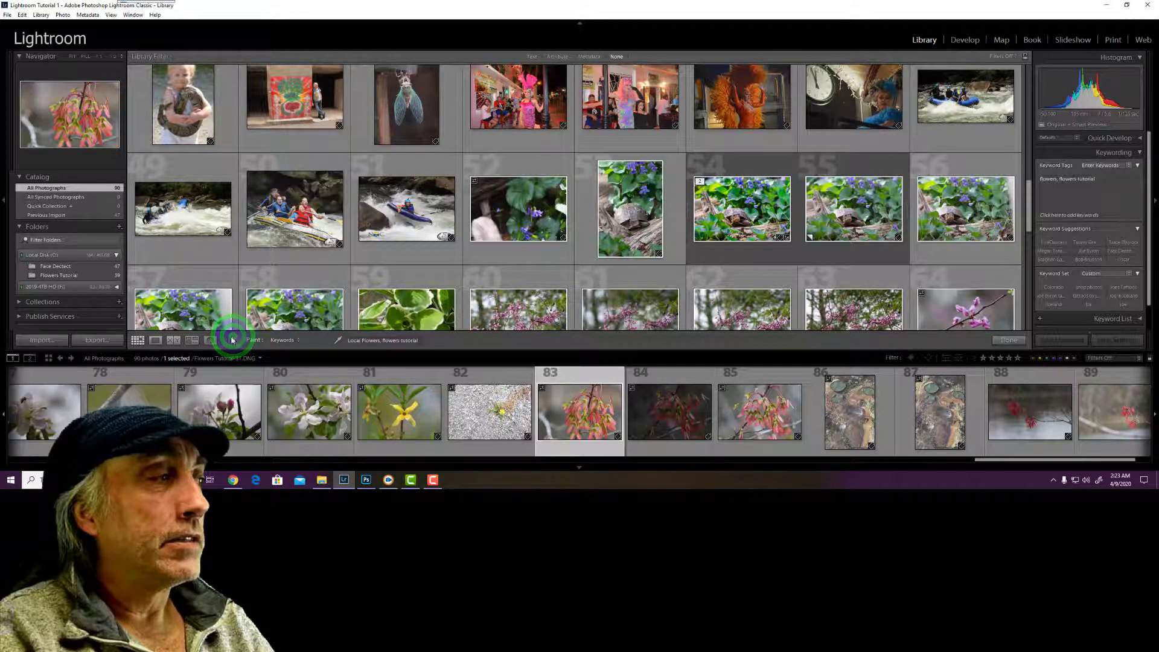
{"action": "left_click", "coordinate": [154, 340]}
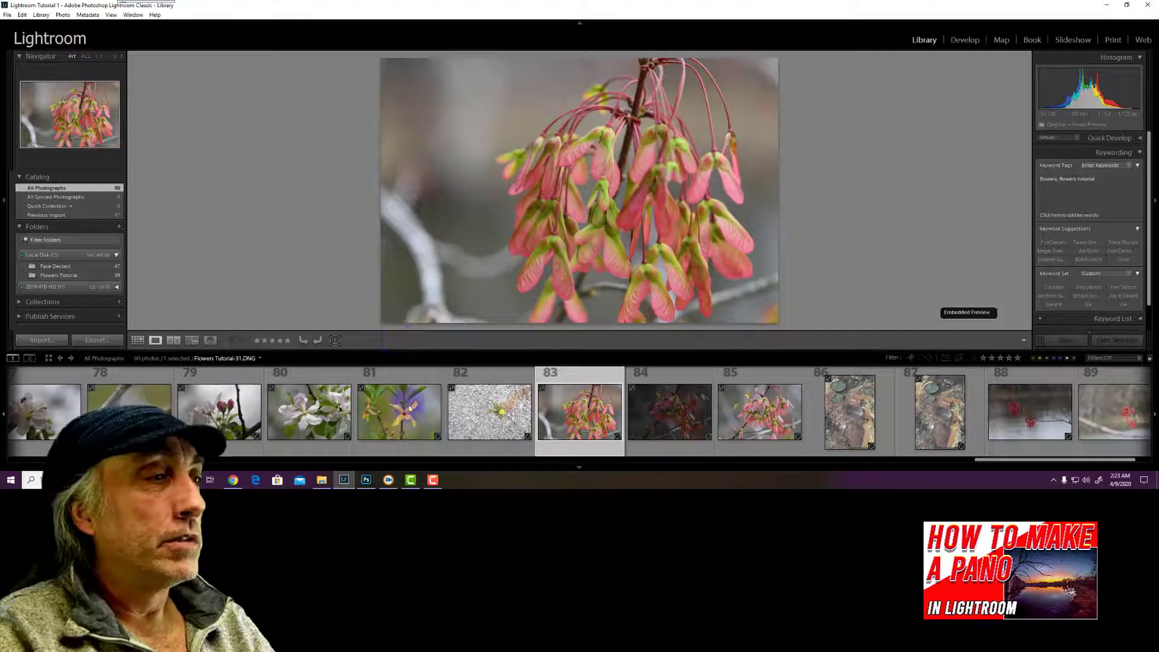
{"action": "left_click", "coordinate": [986, 458]}
{"action": "left_click_drag", "start_coordinate": [853, 472], "coordinate": [631, 408]}
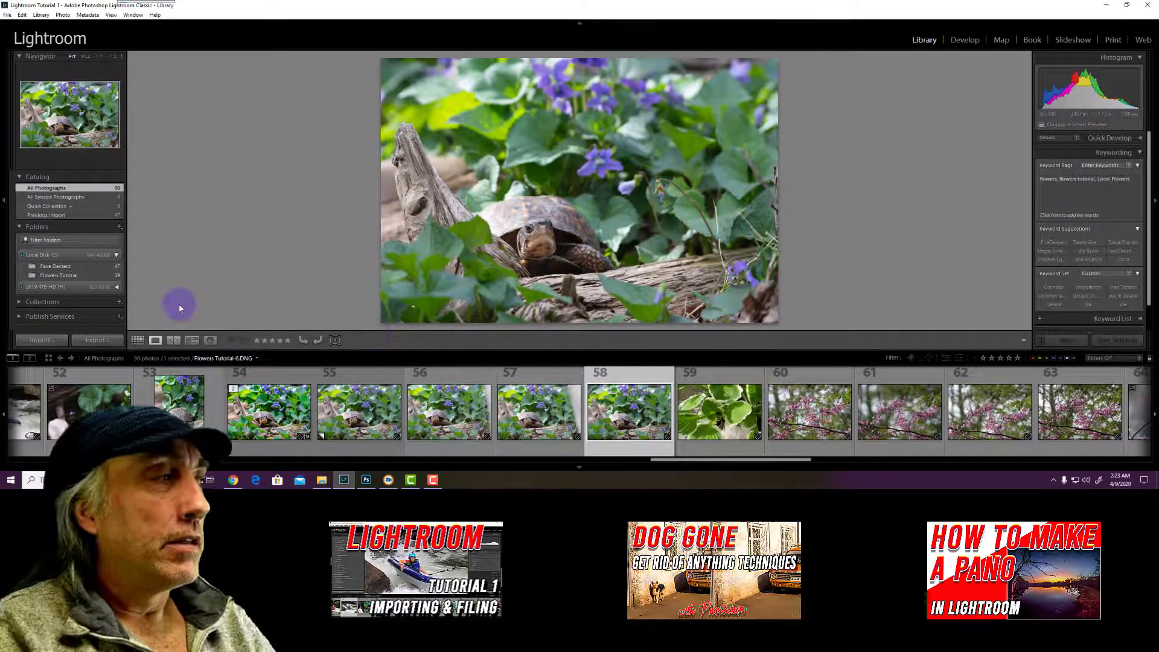
{"action": "left_click", "coordinate": [138, 340]}
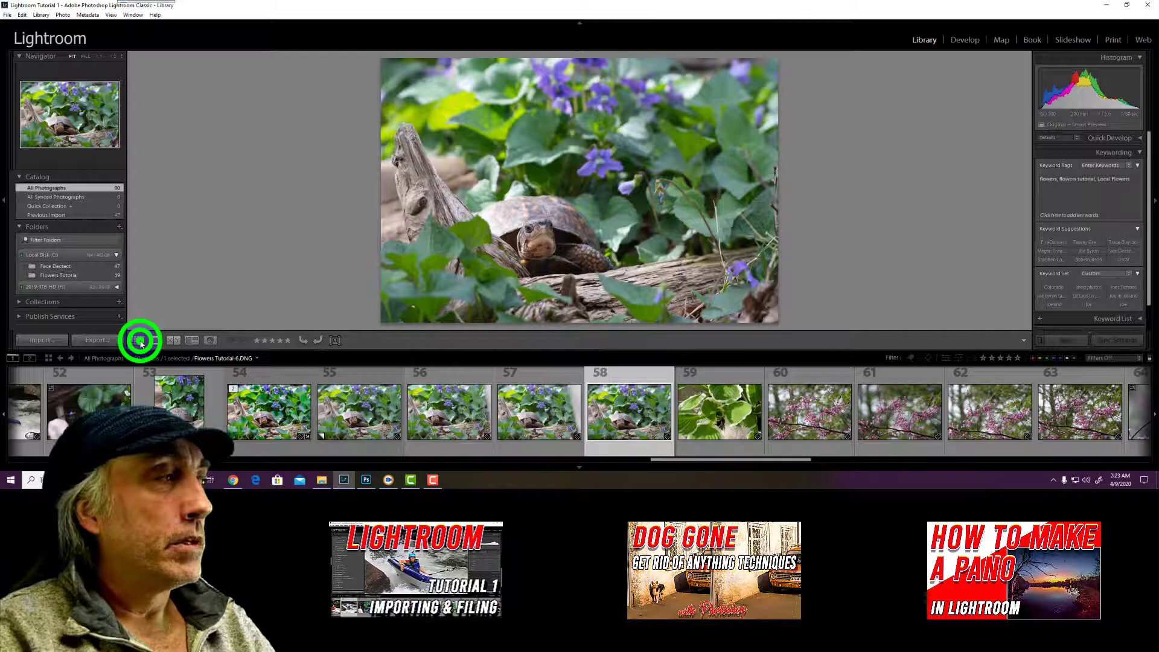
{"action": "left_click", "coordinate": [234, 340]}
{"action": "left_click", "coordinate": [298, 341]}
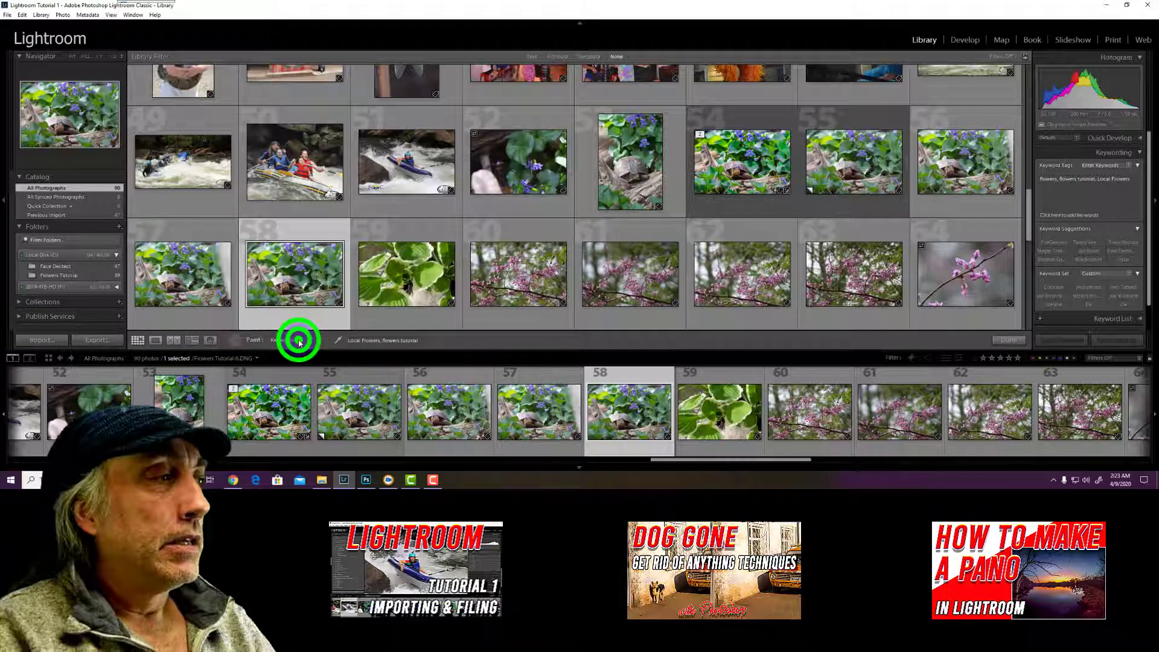
Switch the Painter to apply colour labels, then flags
{"action": "left_click", "coordinate": [287, 361]}
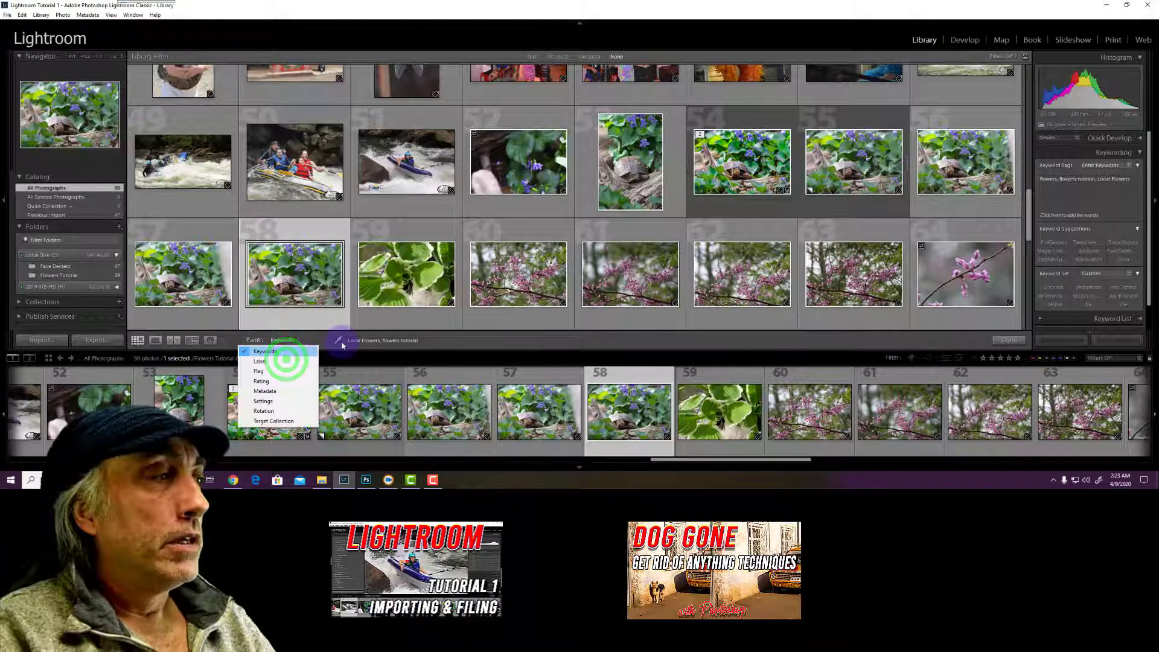
{"action": "left_click", "coordinate": [287, 360]}
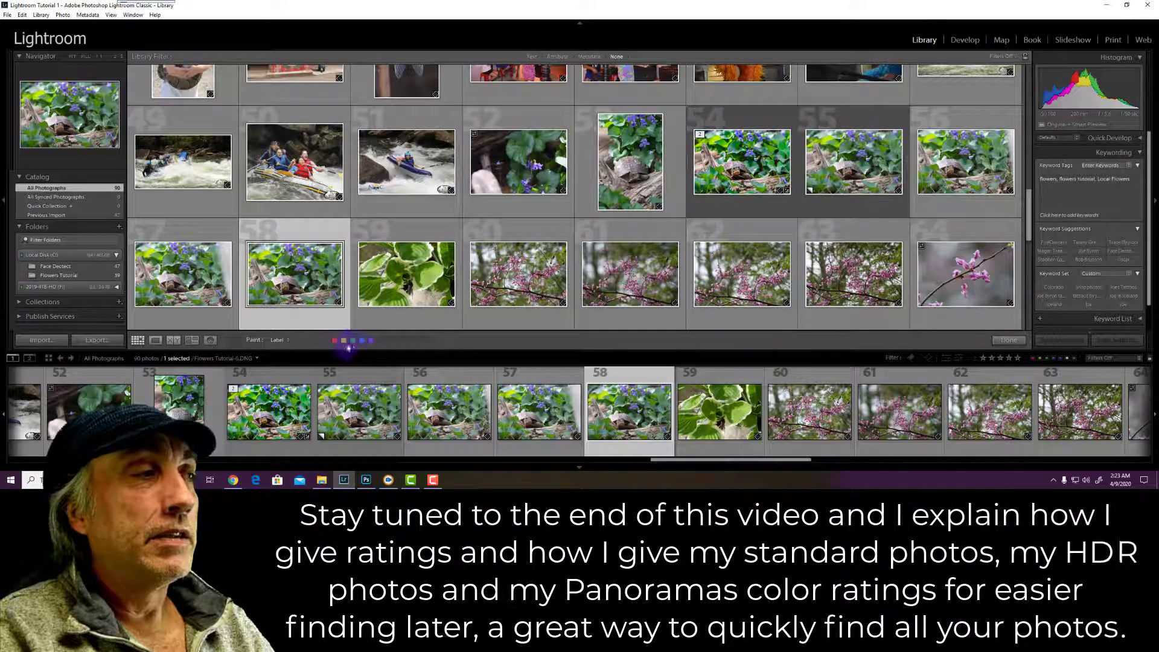
{"action": "left_click", "coordinate": [280, 342]}
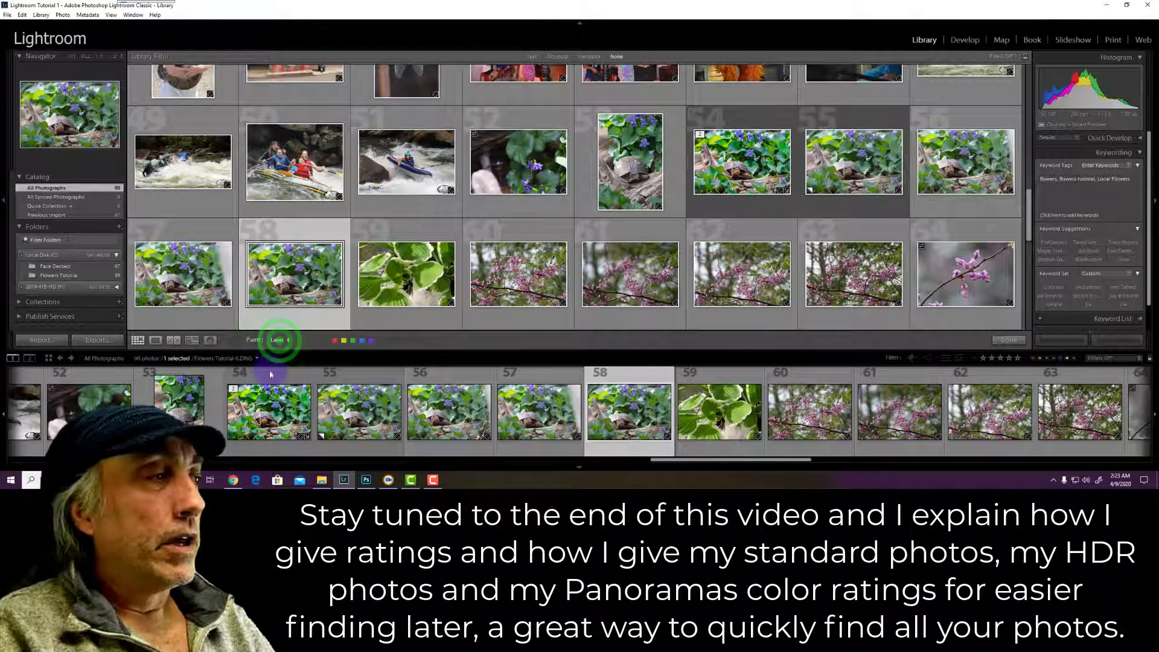
{"action": "left_click", "coordinate": [269, 370]}
{"action": "left_click", "coordinate": [346, 342]}
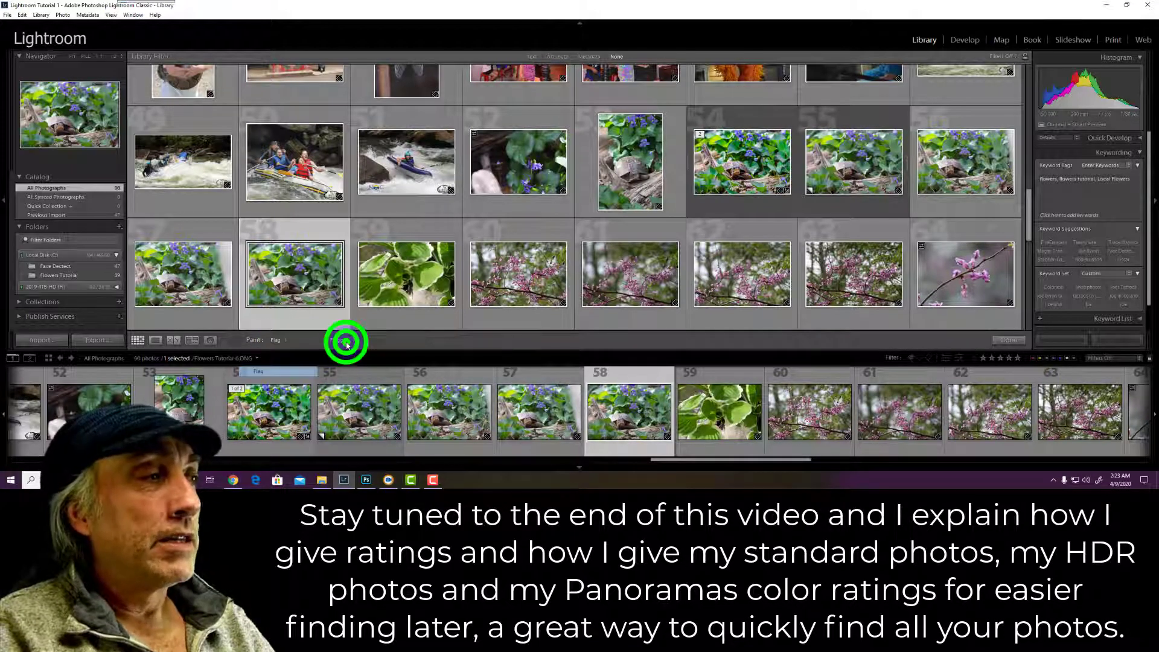
Set the Painter to five-star ratings, then to Metadata with the copyright preset
{"action": "left_click", "coordinate": [279, 341]}
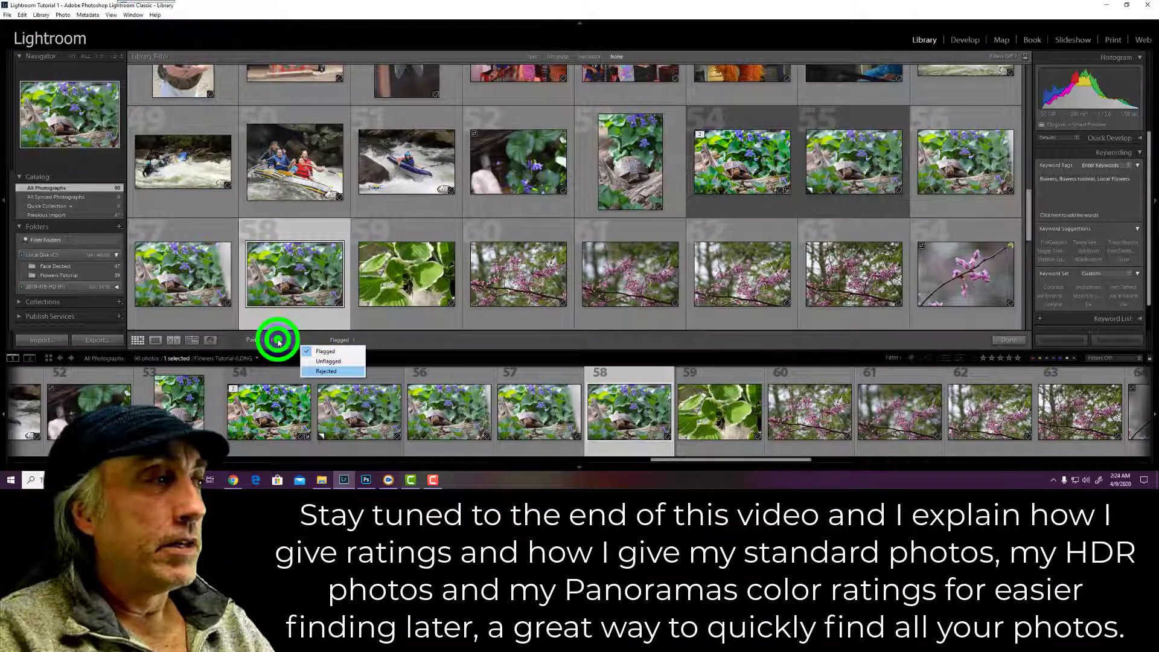
{"action": "left_click", "coordinate": [273, 381]}
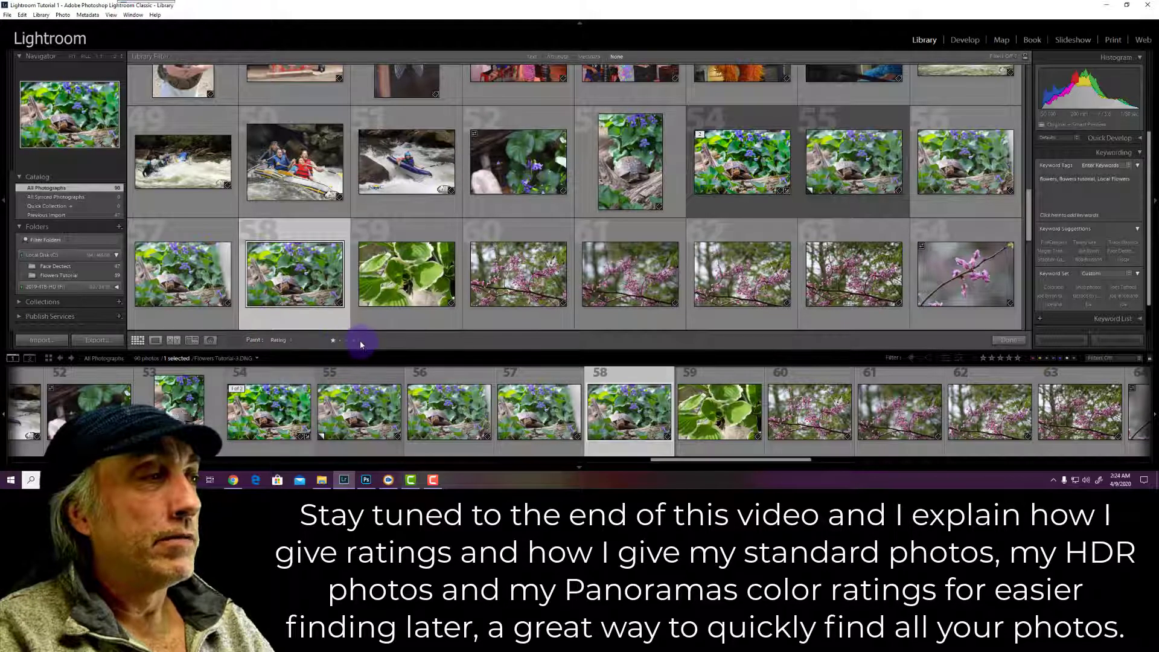
{"action": "left_click", "coordinate": [359, 341]}
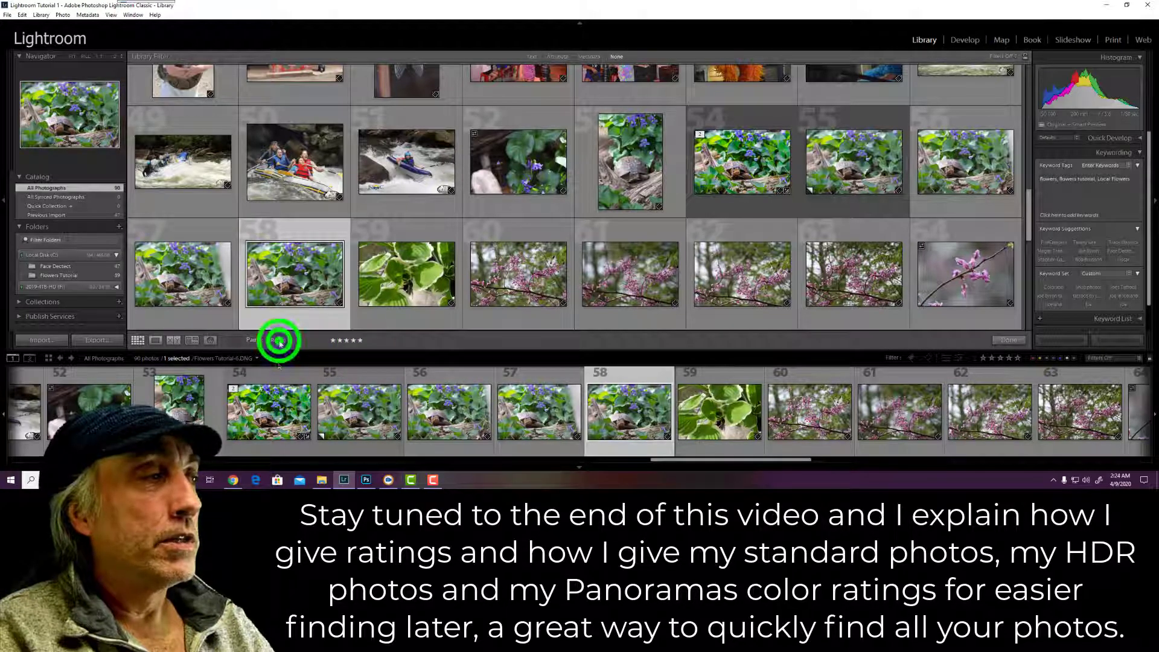
{"action": "left_click", "coordinate": [273, 392]}
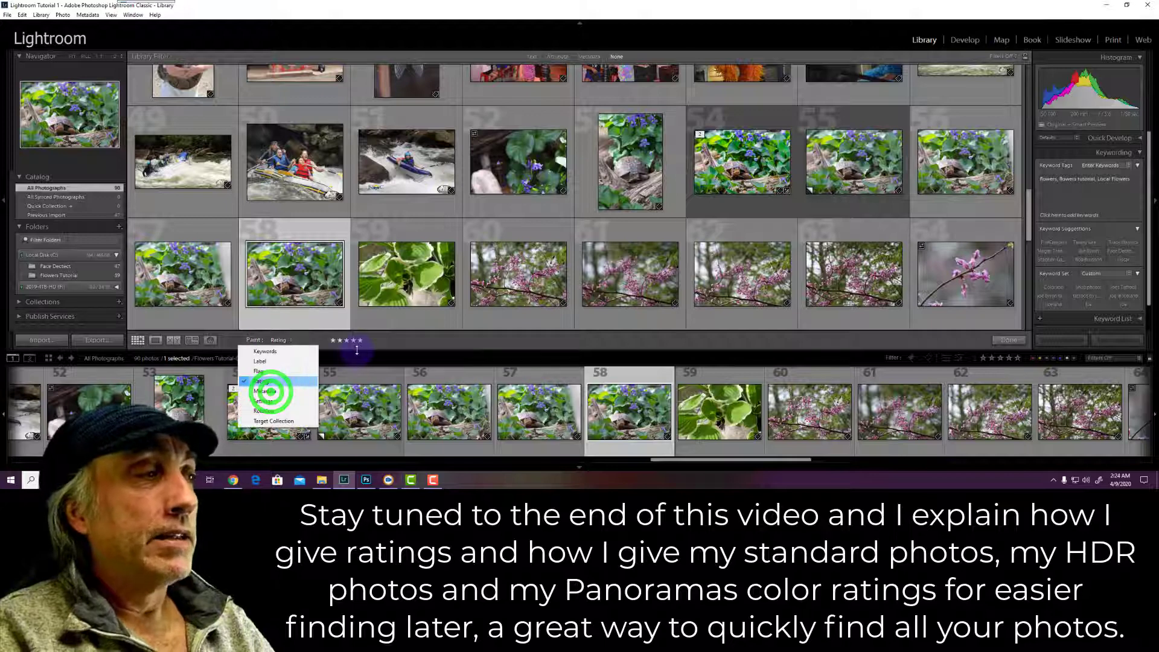
{"action": "left_click", "coordinate": [281, 339]}
{"action": "left_click", "coordinate": [362, 351]}
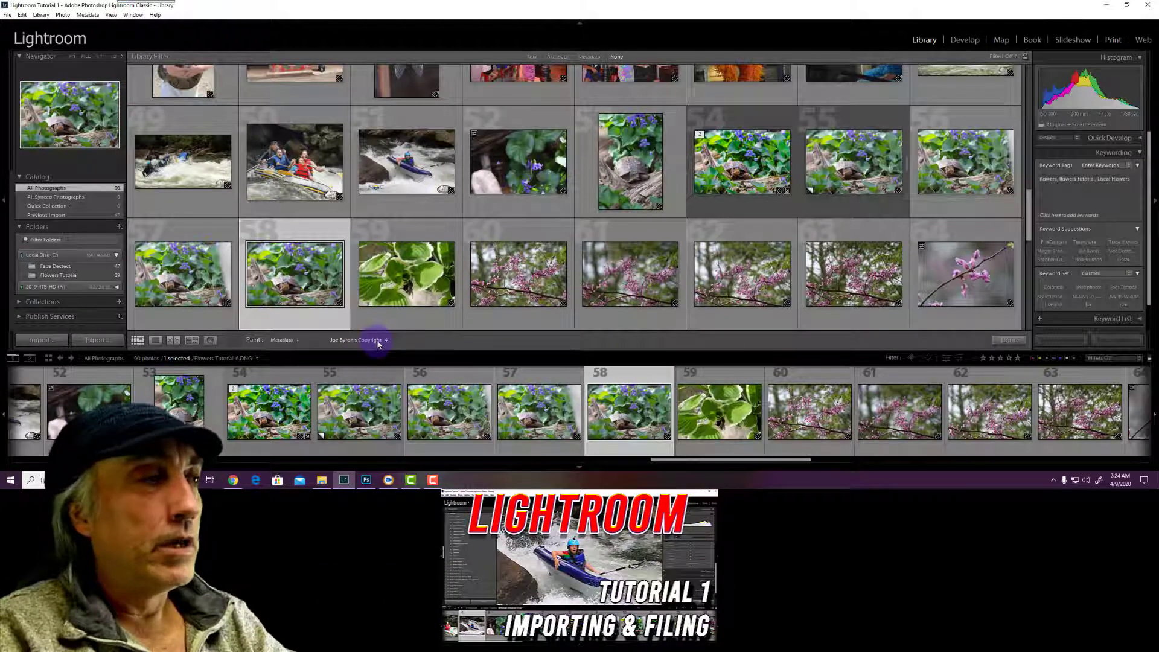
Set the Painter to Rotate Right, turn photo 50 back upright, and put the Painter away
{"action": "left_click", "coordinate": [377, 341]}
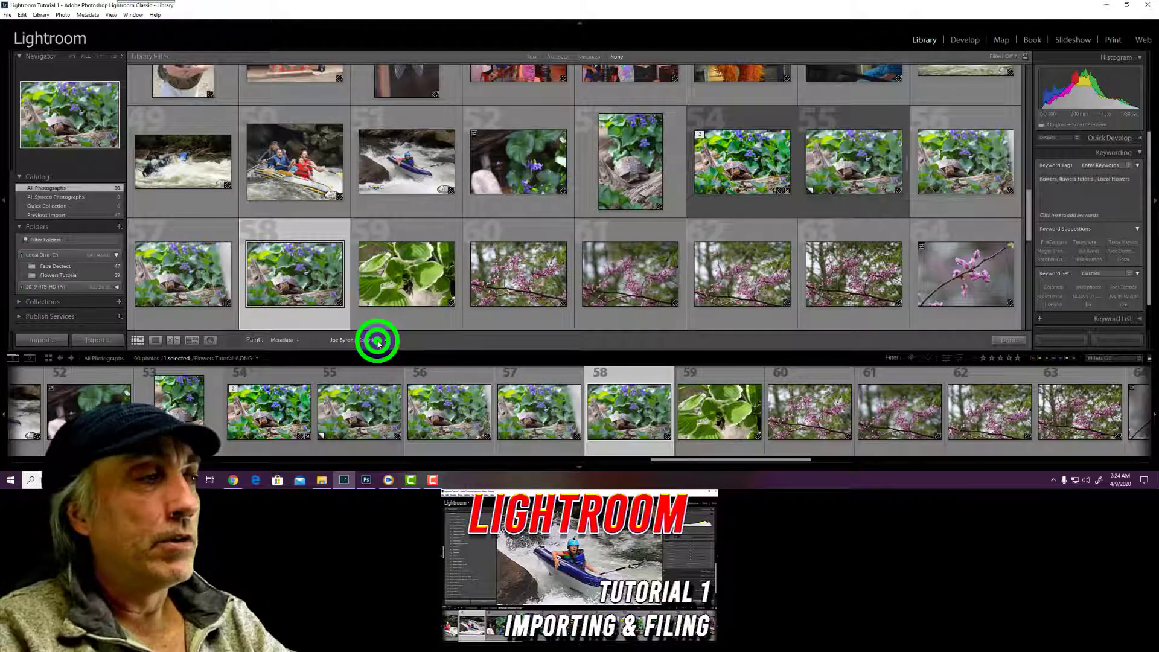
{"action": "left_click", "coordinate": [285, 342]}
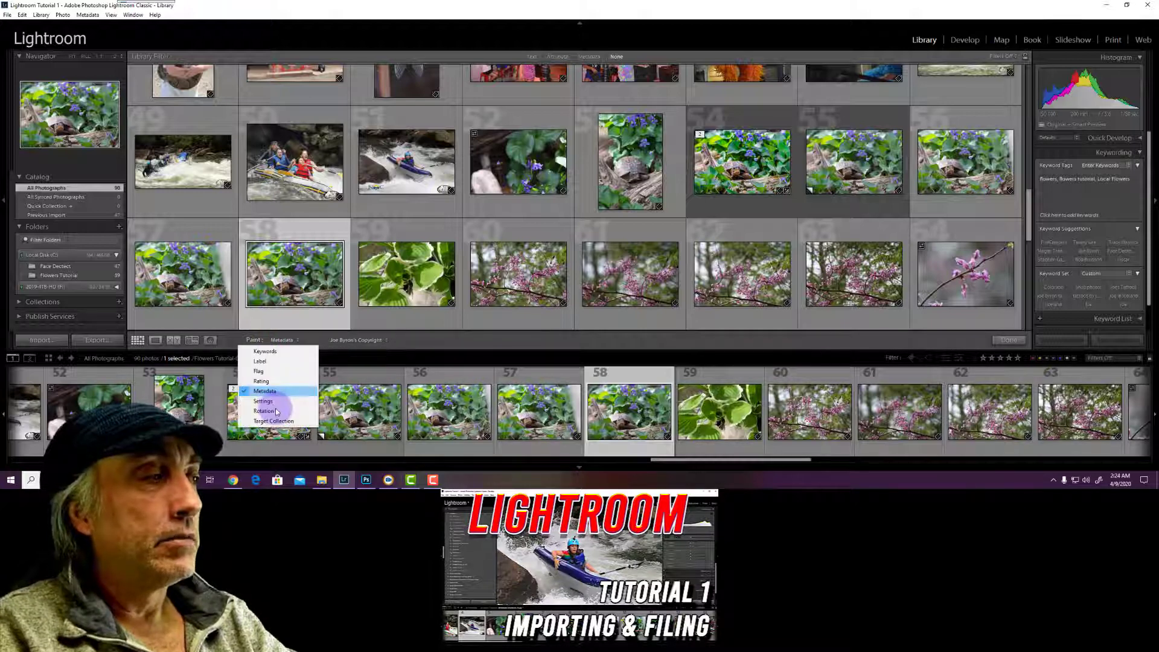
{"action": "left_click", "coordinate": [276, 411]}
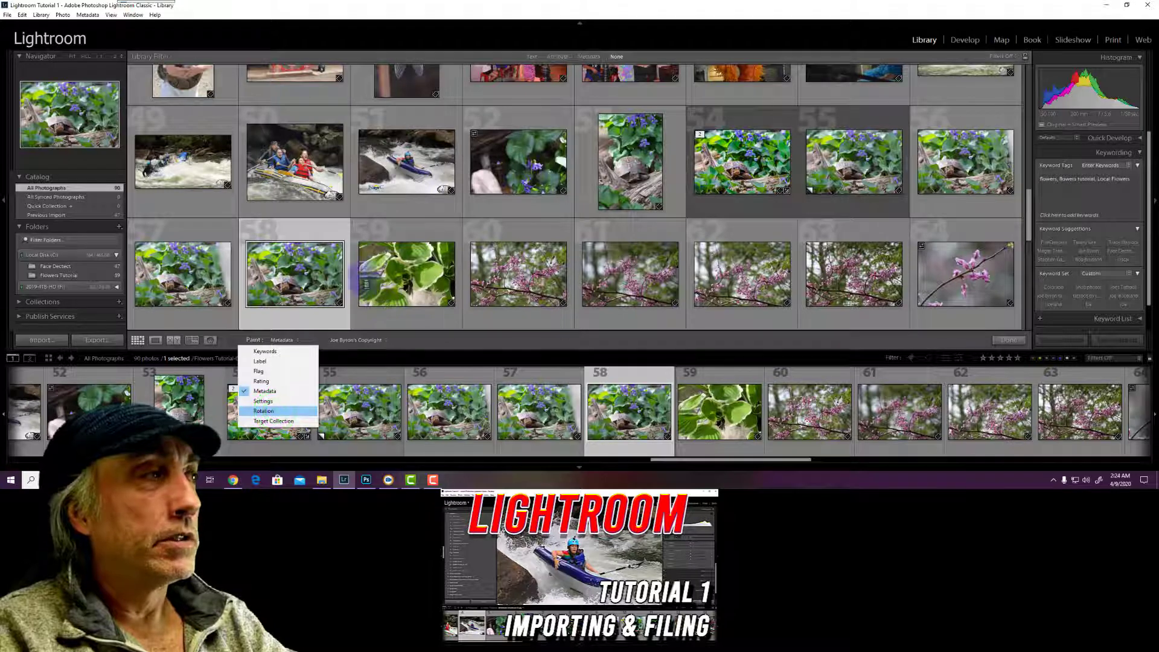
{"action": "left_click", "coordinate": [318, 170]}
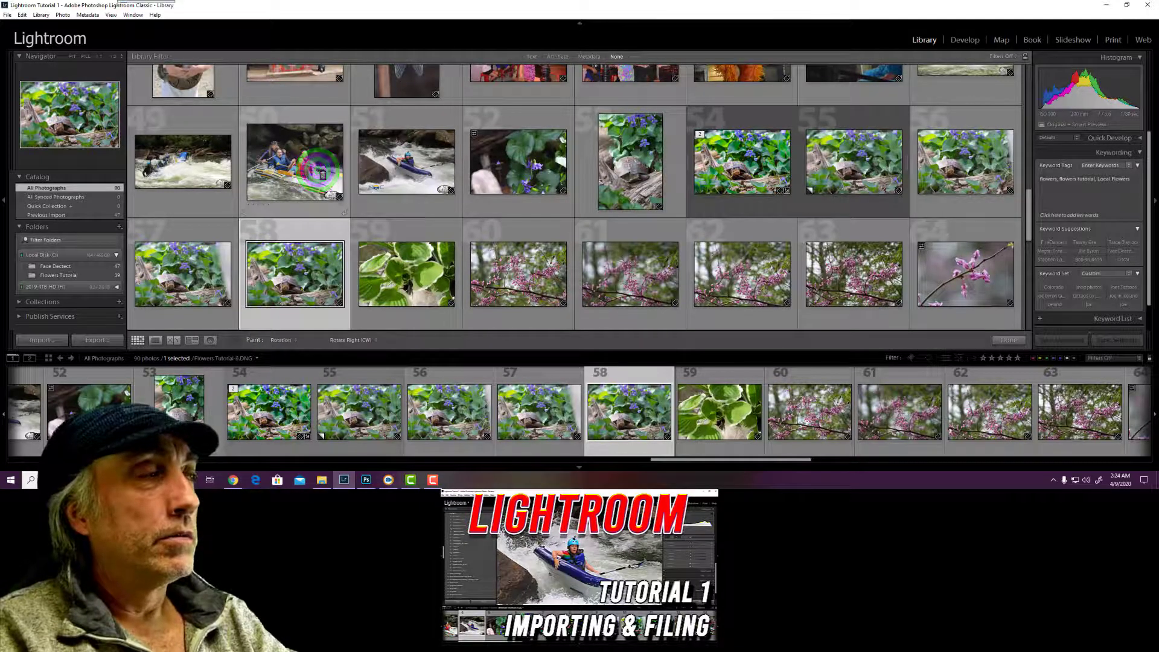
{"action": "left_click", "coordinate": [318, 171]}
{"action": "left_click", "coordinate": [318, 171]}
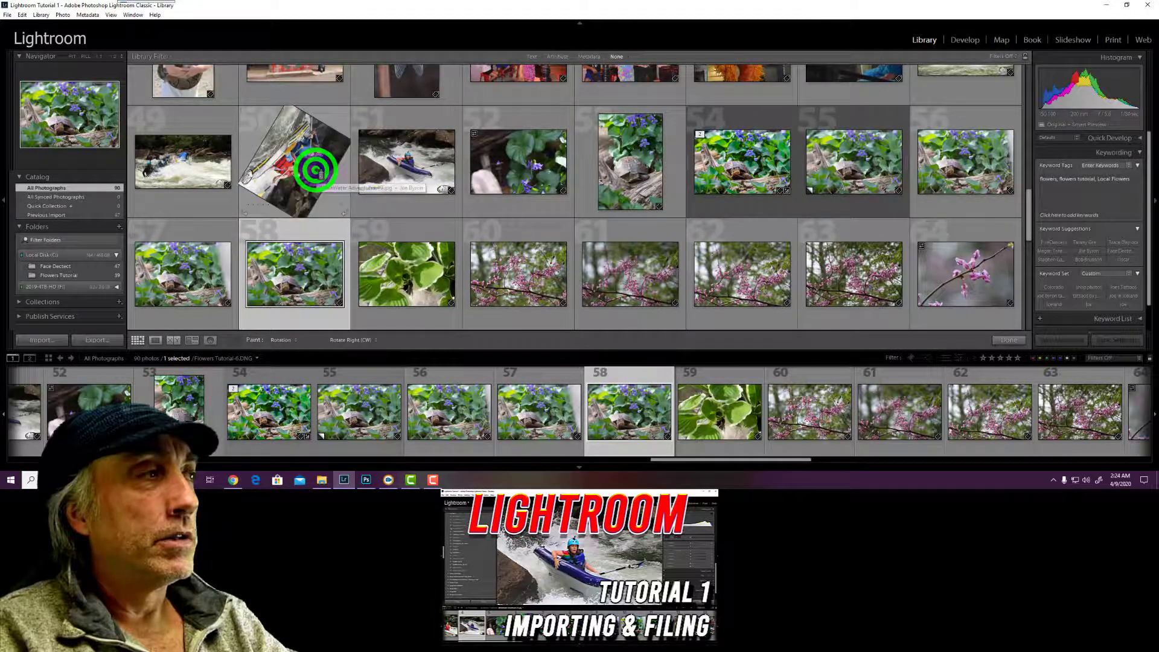
{"action": "left_click", "coordinate": [318, 170]}
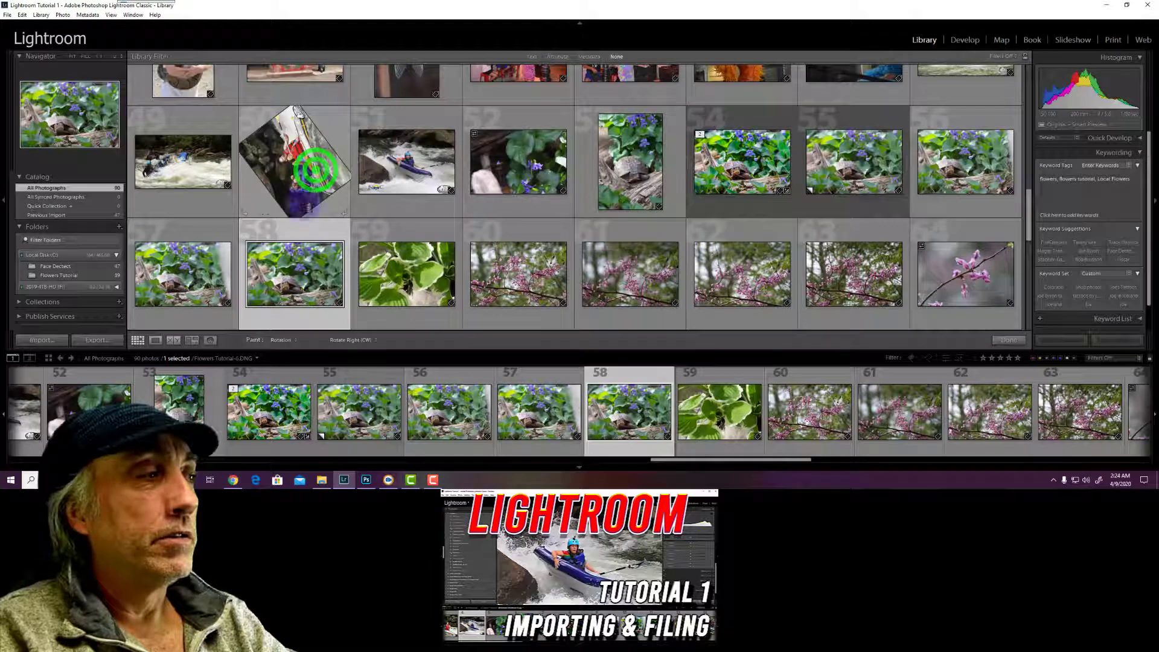
{"action": "left_click", "coordinate": [295, 342]}
{"action": "left_click", "coordinate": [295, 342]}
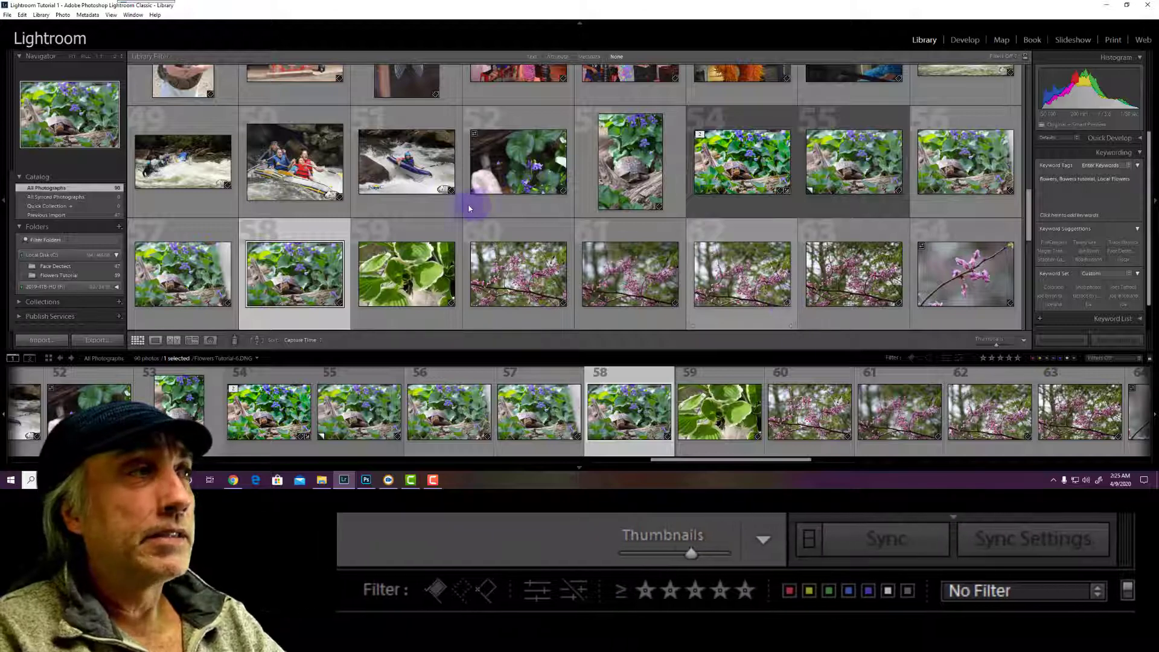
Scroll the grid to the people photos and select photo 31, the woman in red on the grass
{"action": "scroll", "coordinate": [459, 207], "scroll_direction": "up", "scroll_amount": 10}
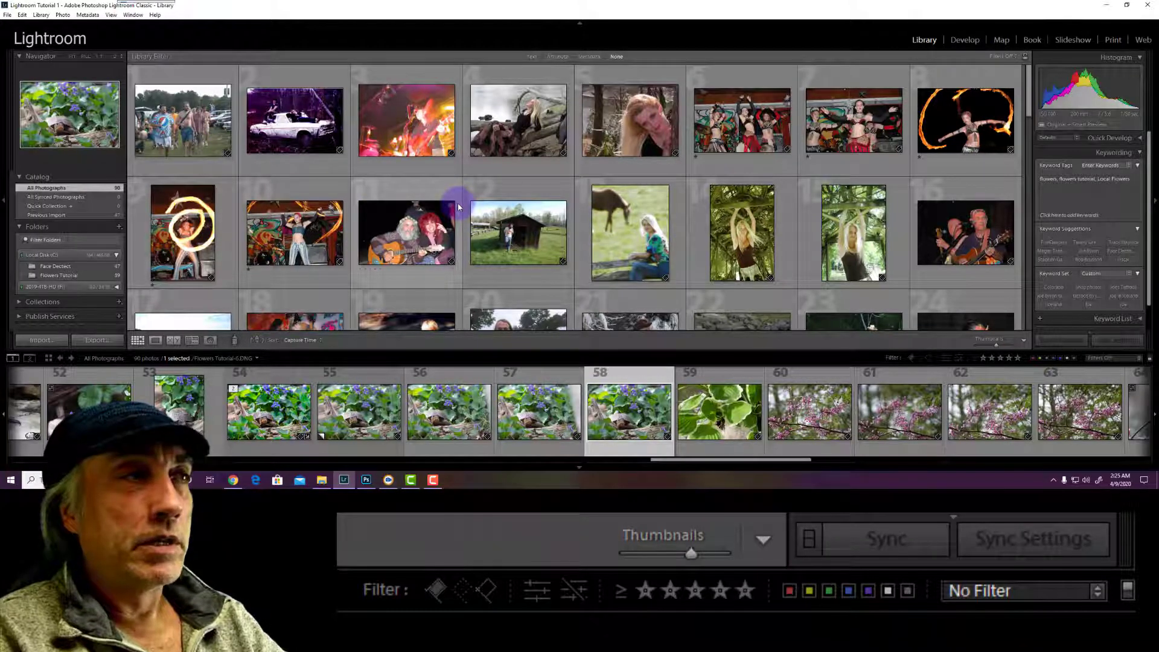
{"action": "scroll", "coordinate": [457, 206], "scroll_direction": "down", "scroll_amount": 2}
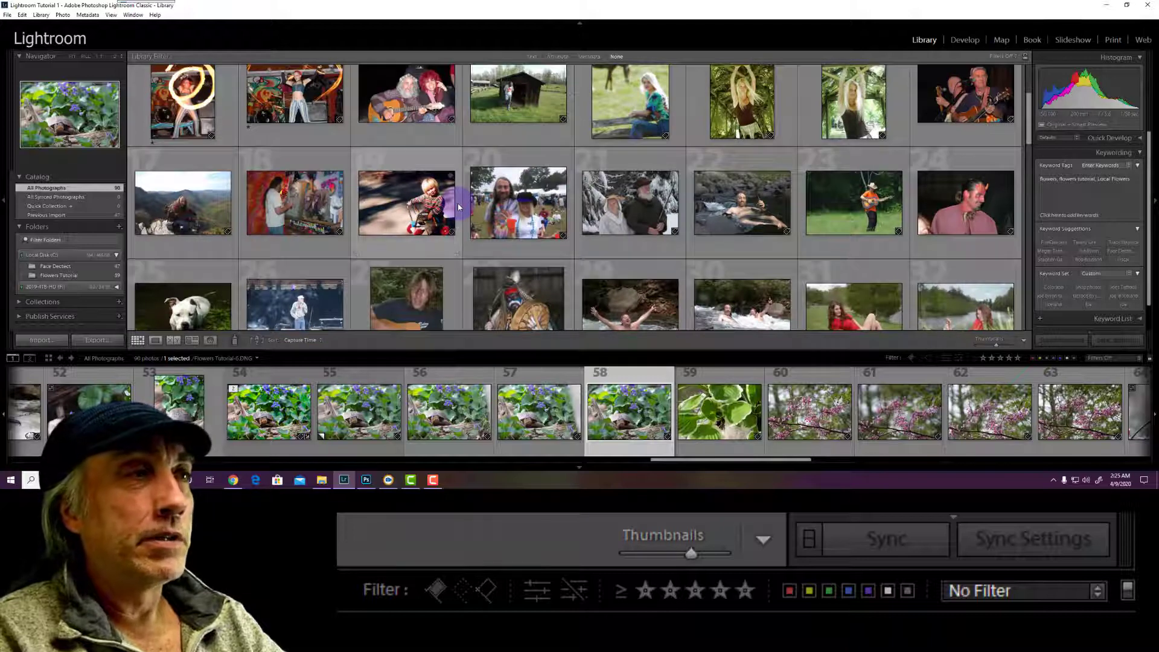
{"action": "scroll", "coordinate": [458, 203], "scroll_direction": "down", "scroll_amount": 1}
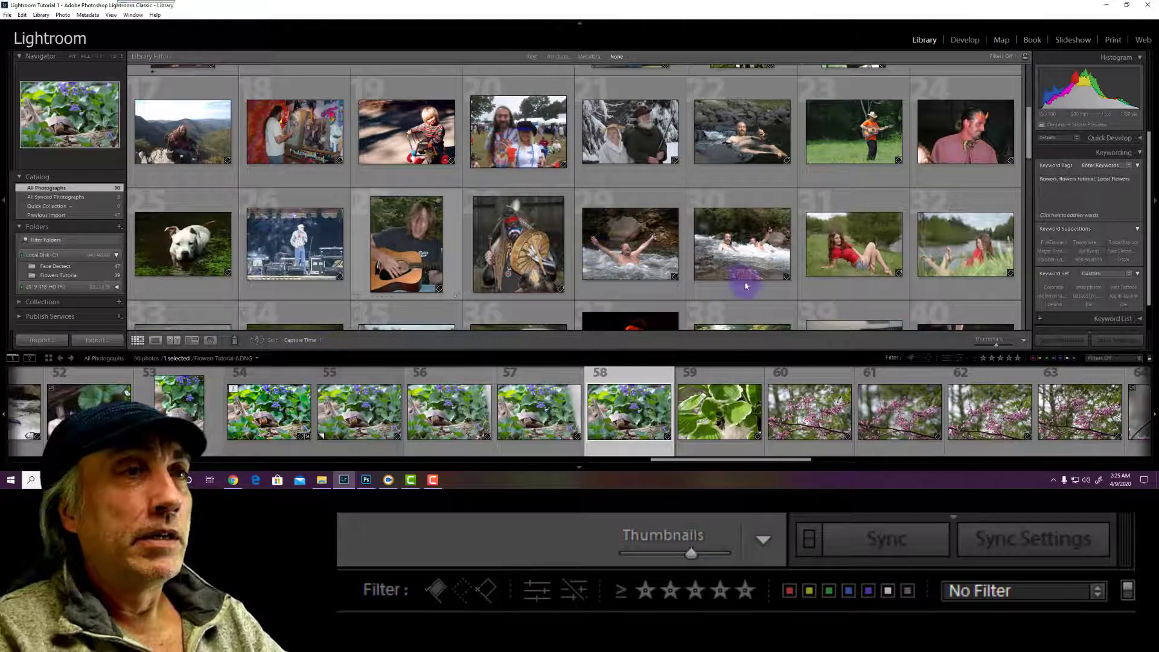
{"action": "left_click", "coordinate": [830, 285]}
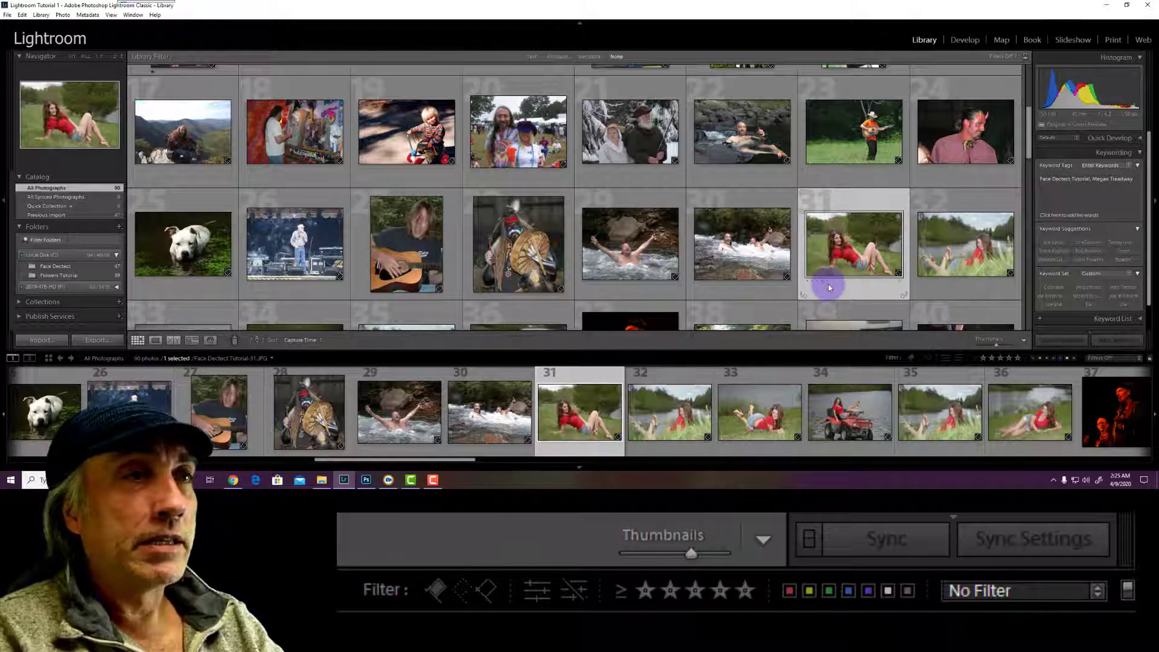
{"action": "right_click", "coordinate": [829, 288]}
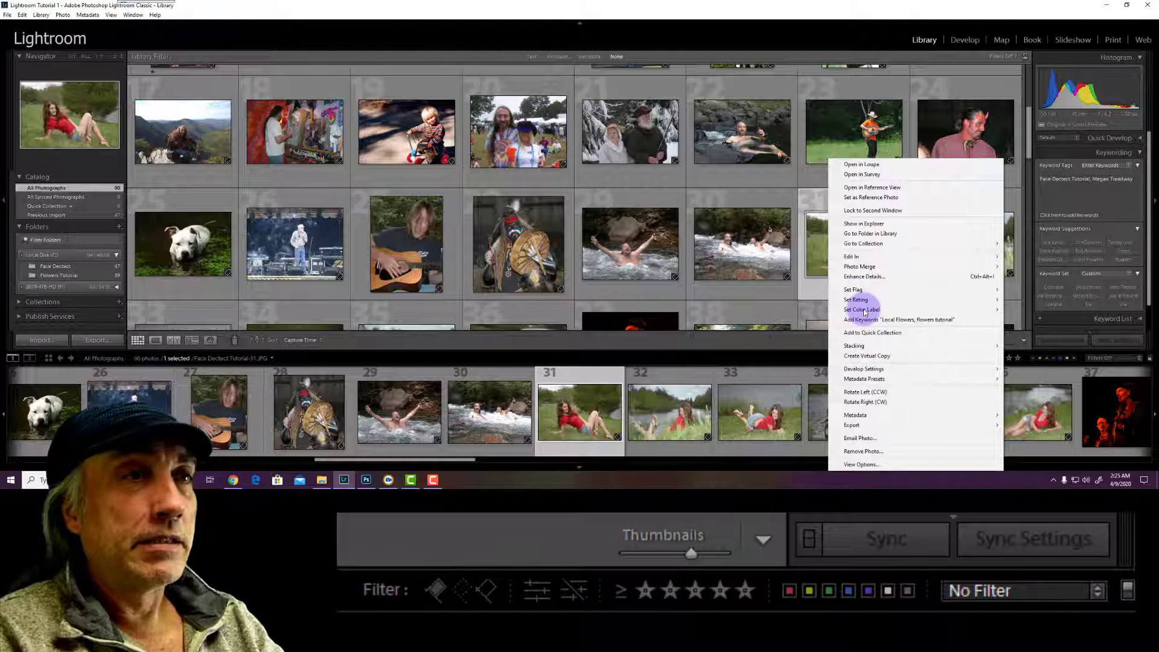
{"action": "left_click", "coordinate": [864, 310]}
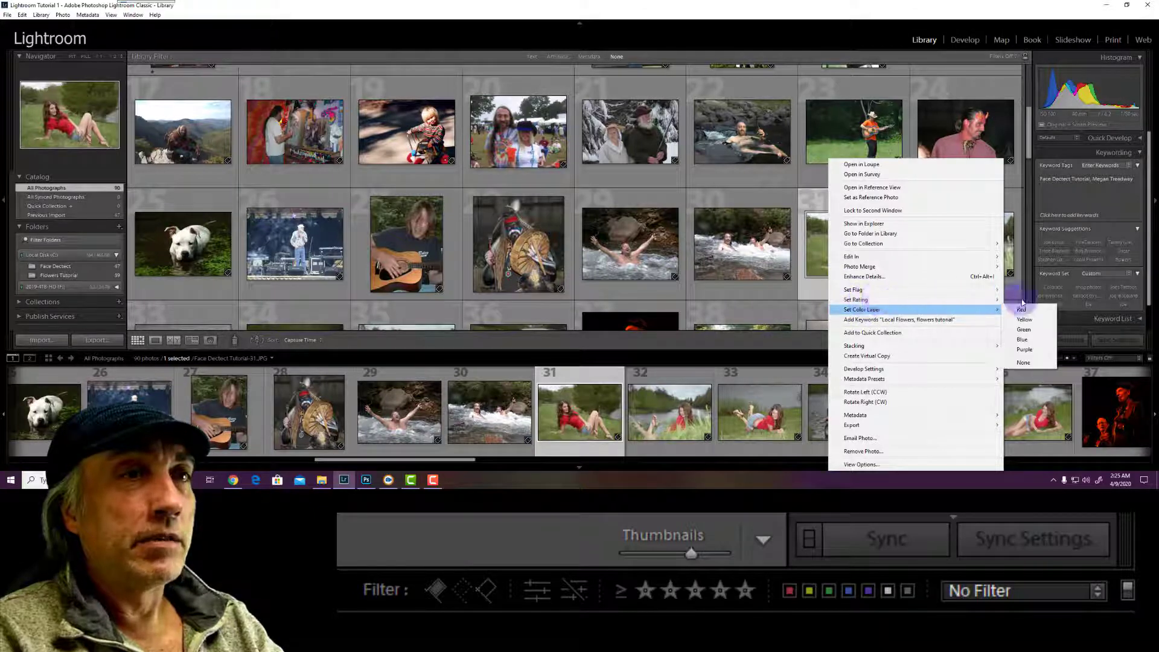
{"action": "mouse_move", "coordinate": [869, 299]}
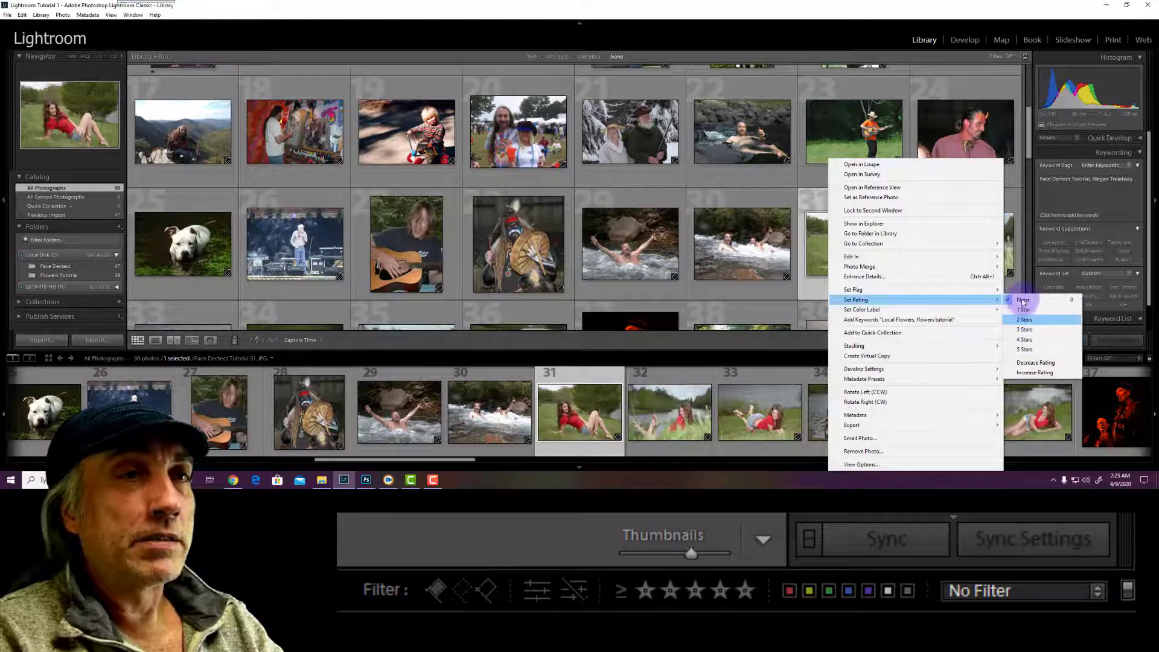
{"action": "left_click", "coordinate": [818, 288]}
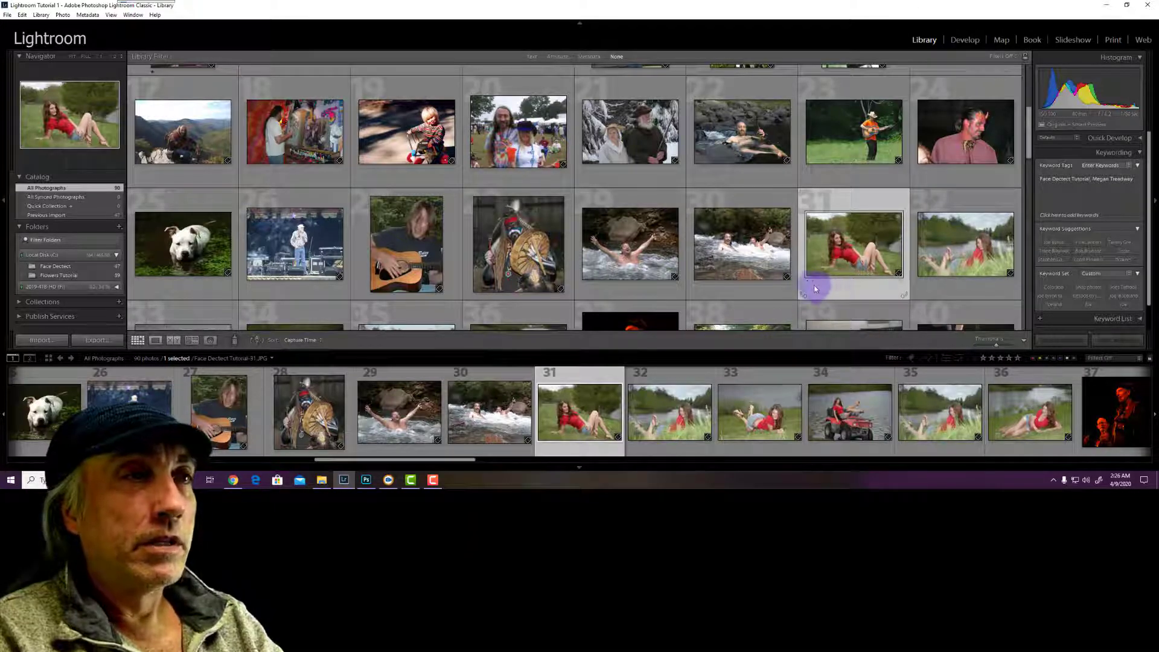
Step photo 31's rating up from one star to five stars
{"action": "key", "text": "1"}
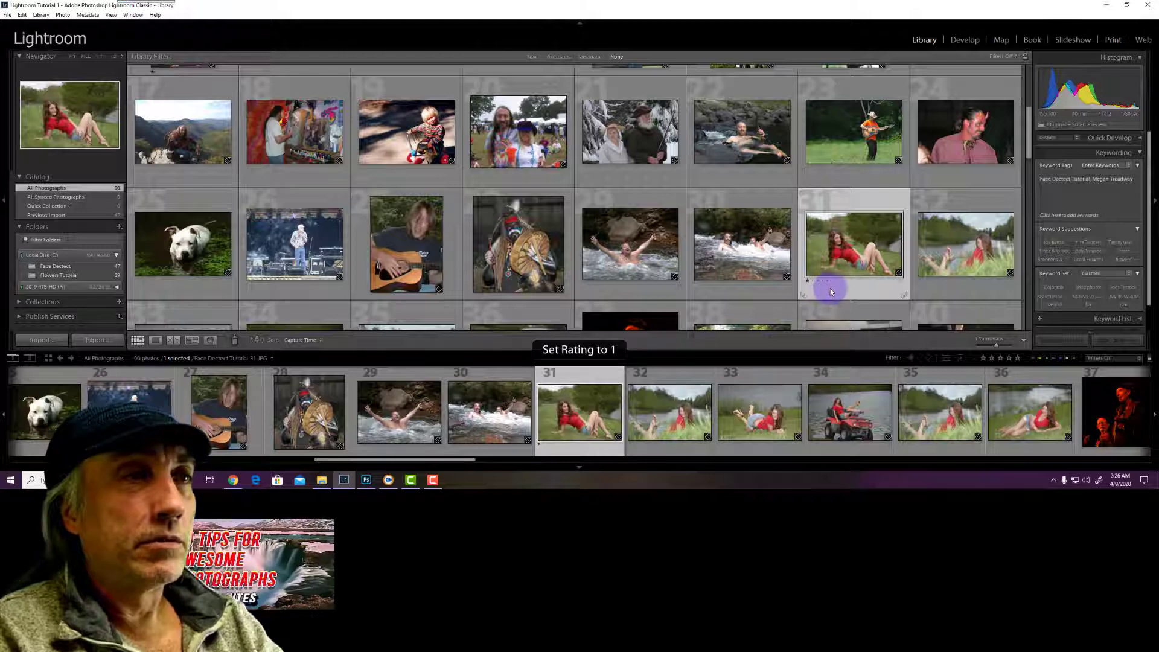
{"action": "key", "text": "2"}
{"action": "key", "text": "3"}
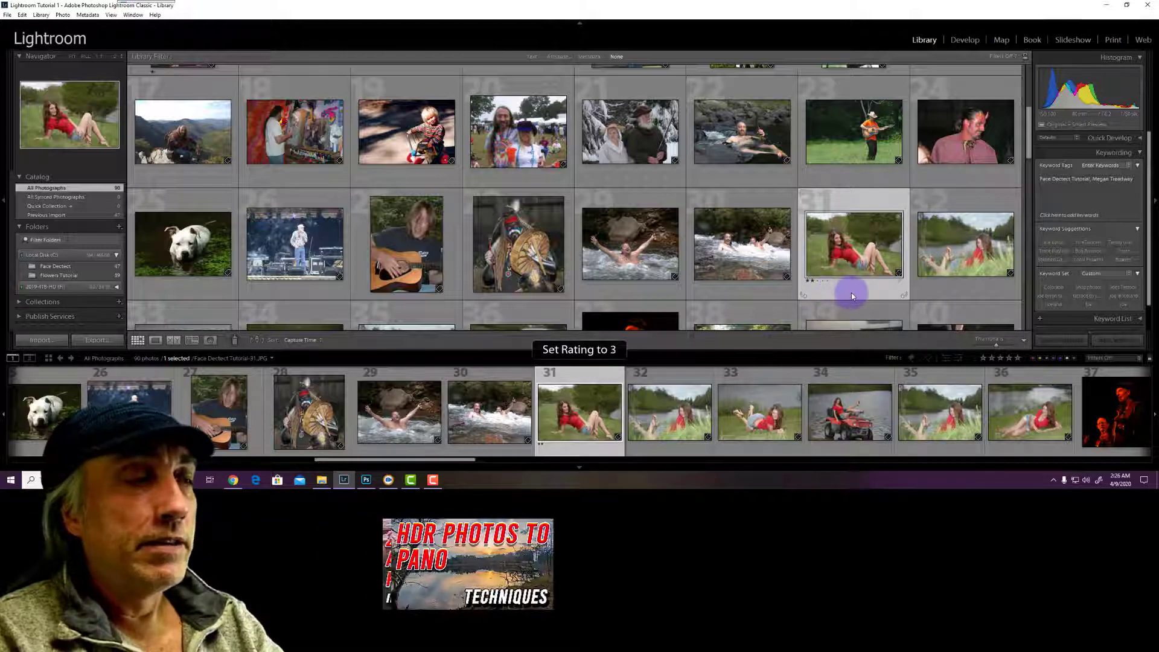
{"action": "key", "text": "4"}
{"action": "key", "text": "5"}
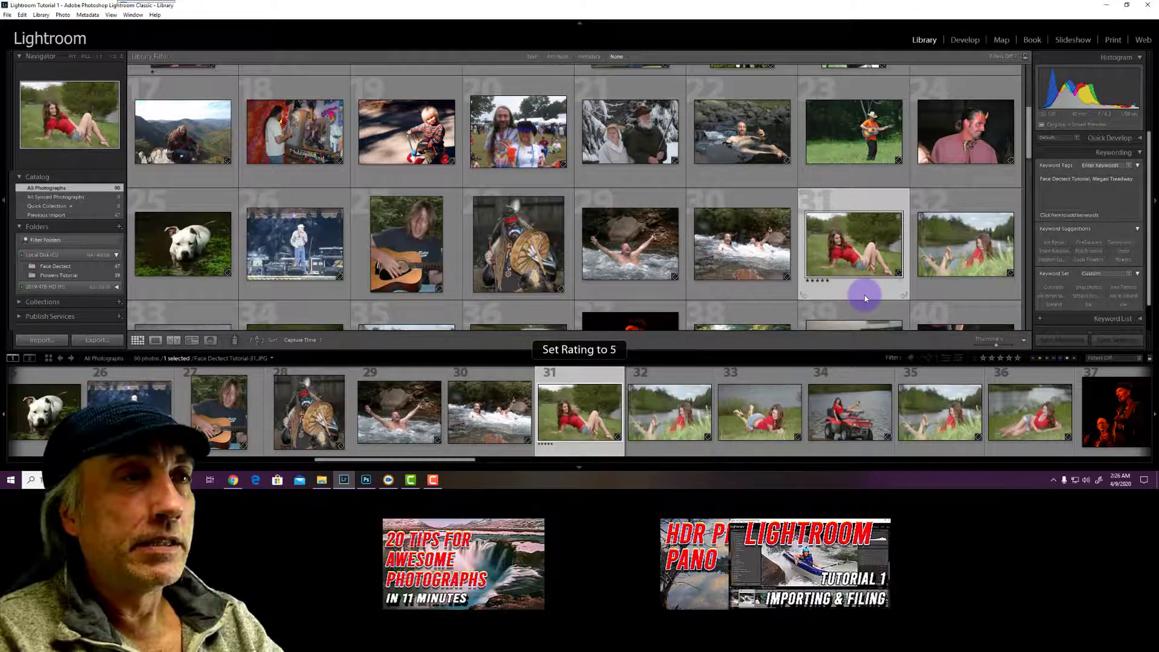
Cycle photo 31's colour label through red, yellow and green to blue, then clear its star rating
{"action": "key", "text": "6"}
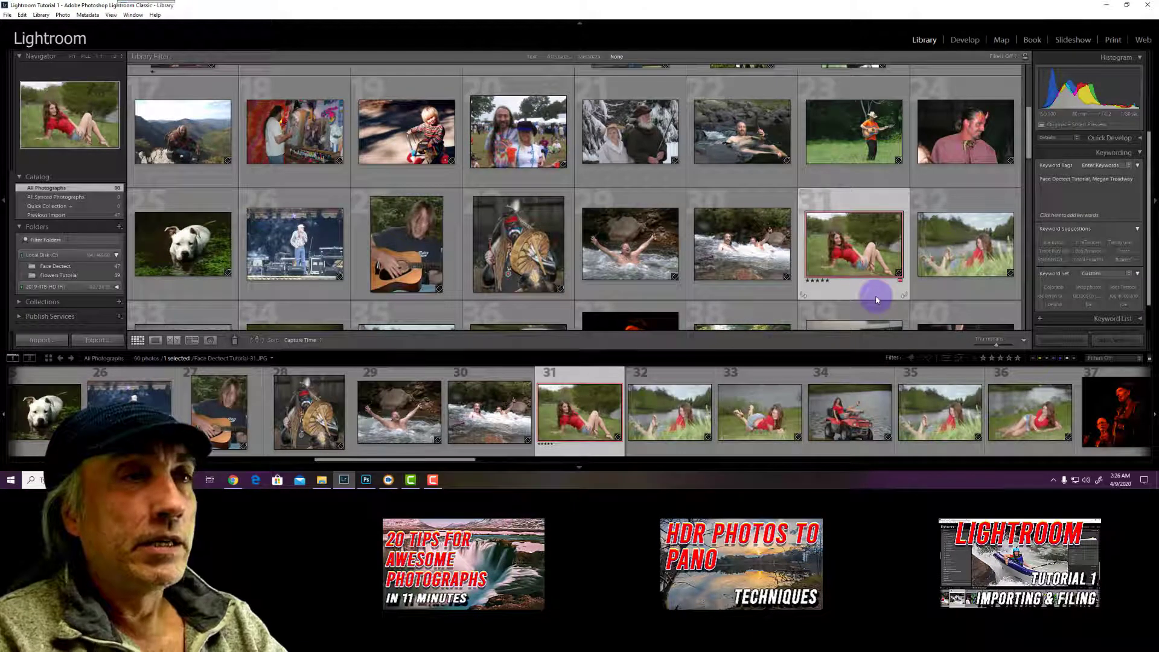
{"action": "key", "text": "7"}
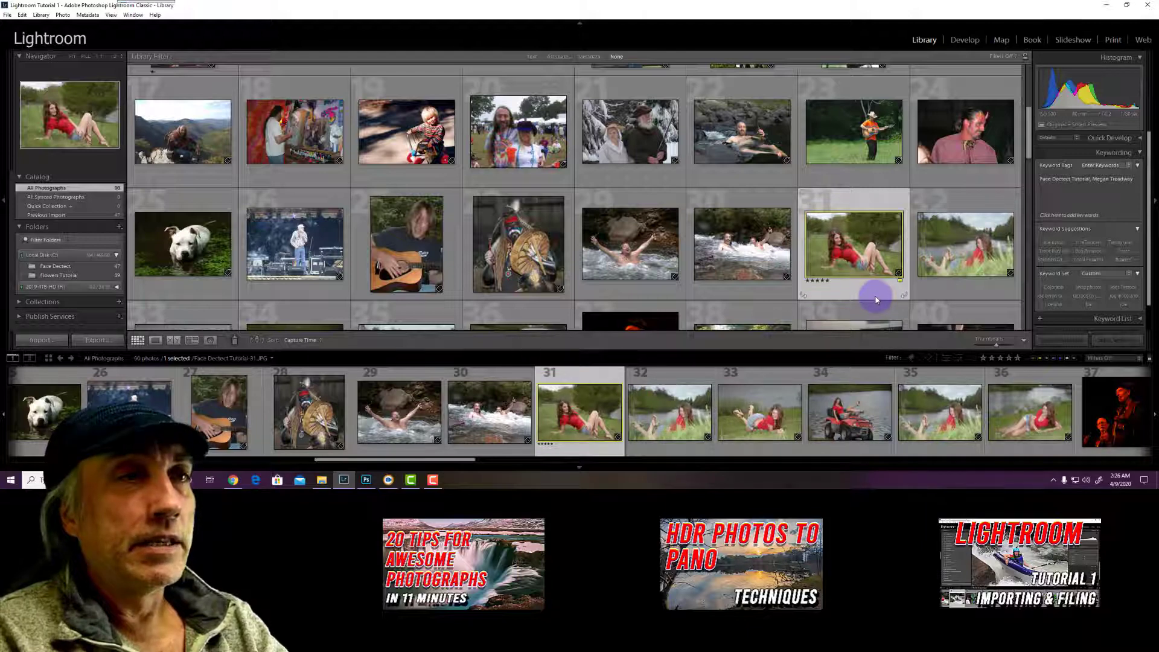
{"action": "key", "text": "8"}
{"action": "key", "text": "9"}
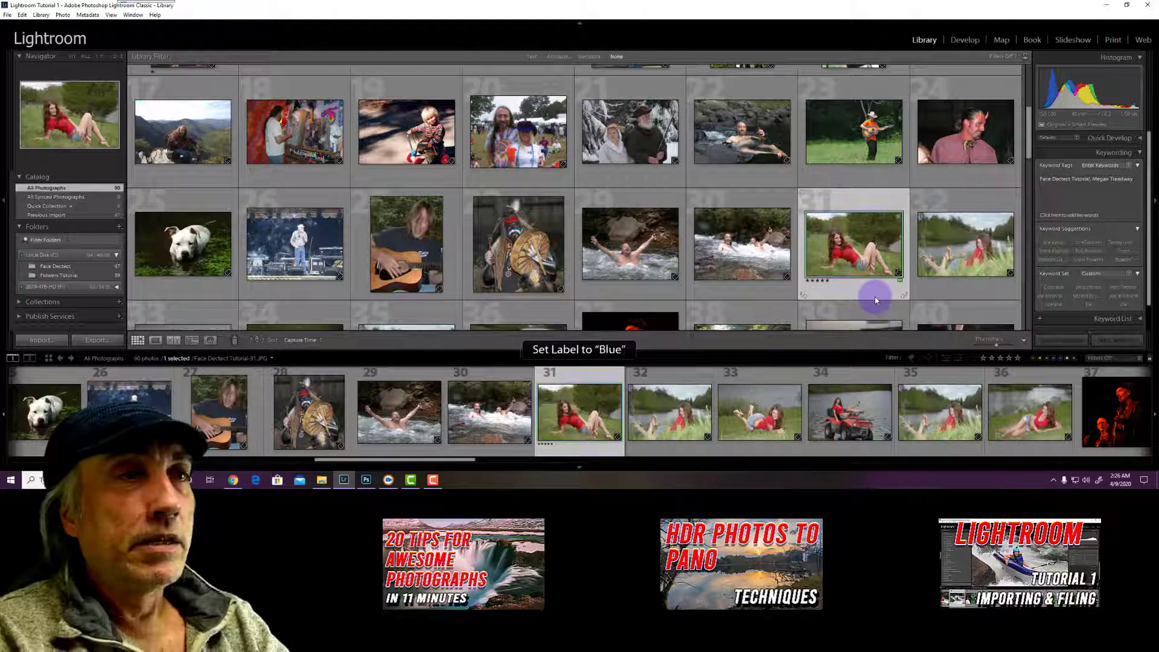
{"action": "key", "text": "0"}
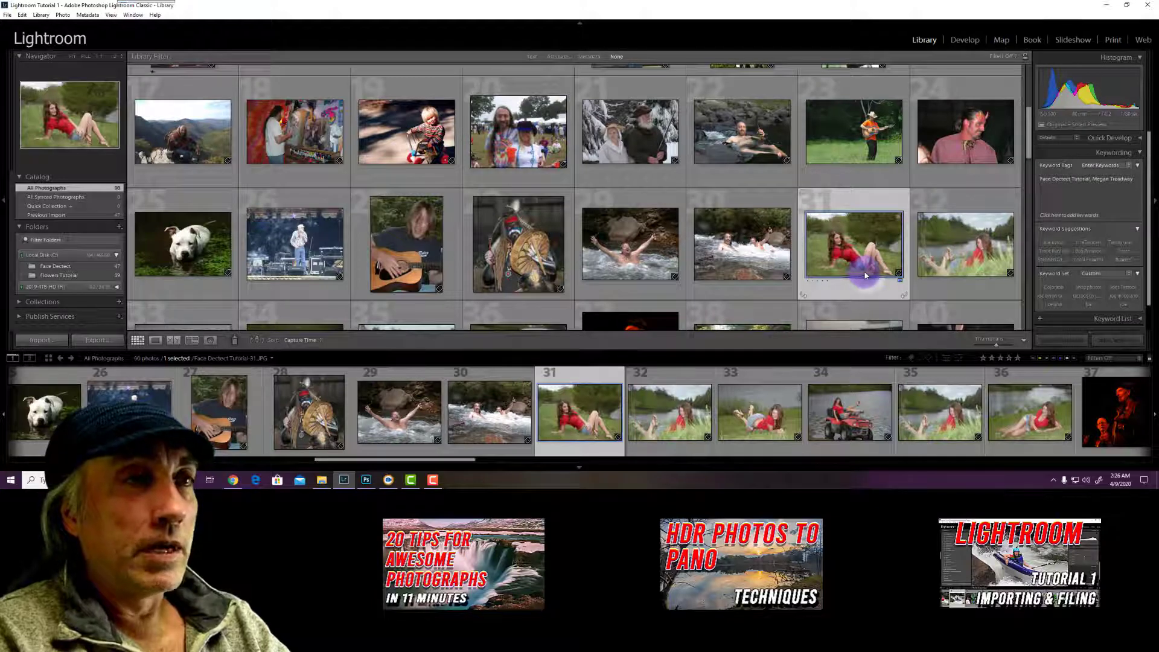
Remove photo 31's colour label and give it a one-star rating
{"action": "right_click", "coordinate": [866, 277]}
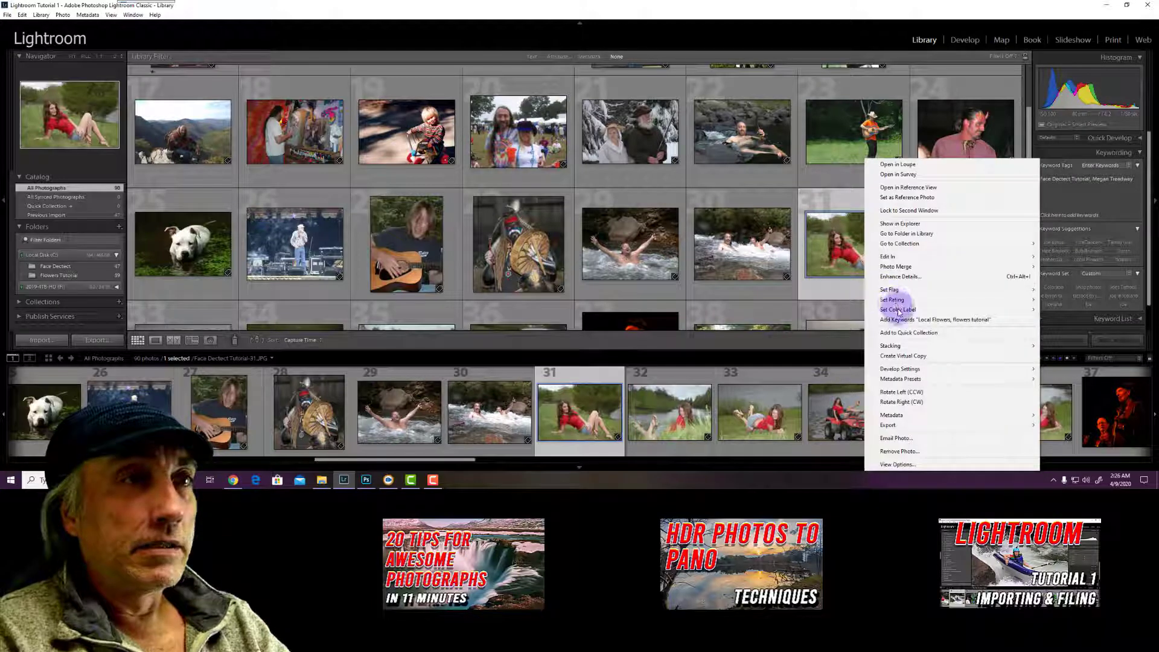
{"action": "mouse_move", "coordinate": [952, 310]}
{"action": "left_click", "coordinate": [1060, 362]}
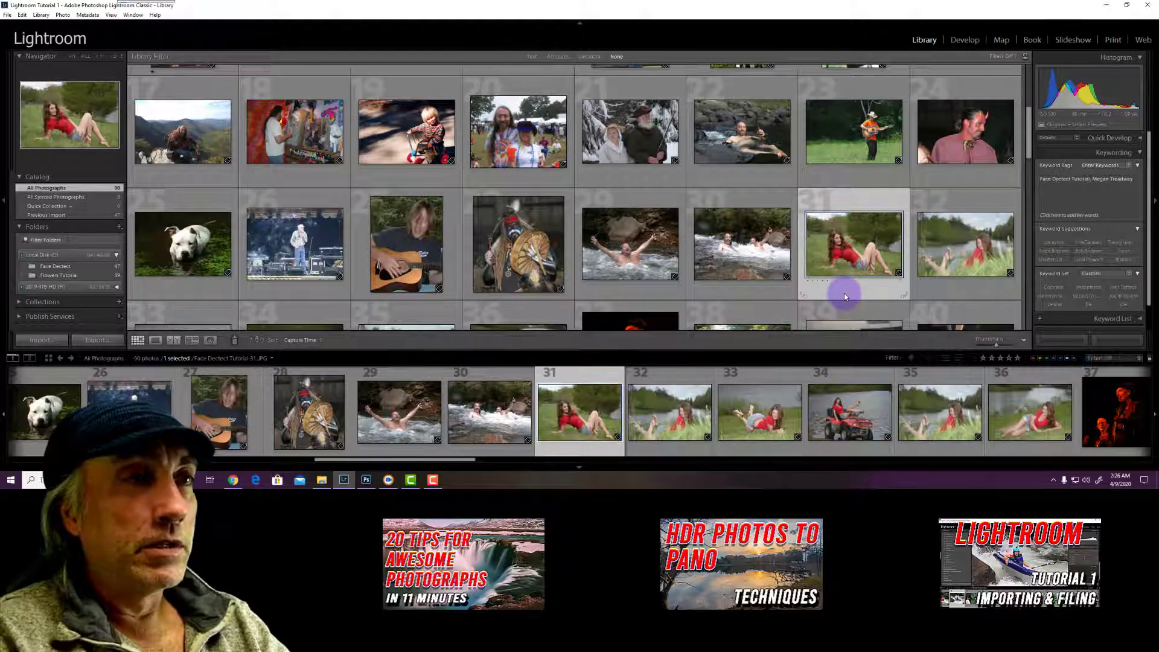
{"action": "key", "text": "1"}
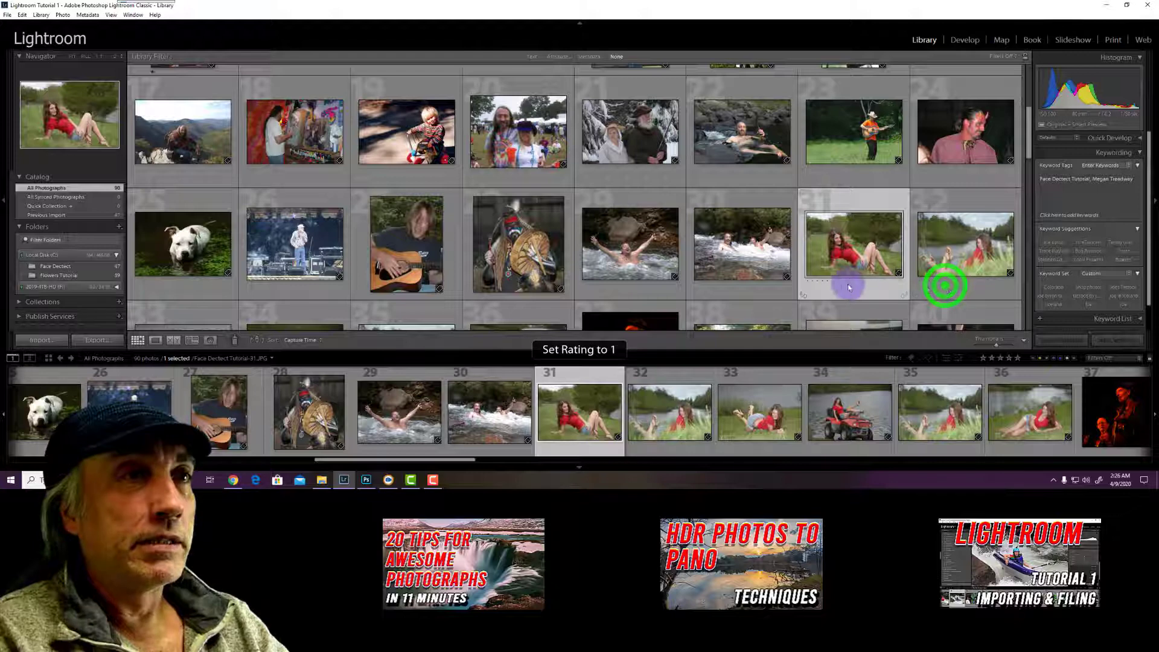
Rate photos 32 through 35 one star each and view the selected lakeside shots together
{"action": "left_click", "coordinate": [197, 277]}
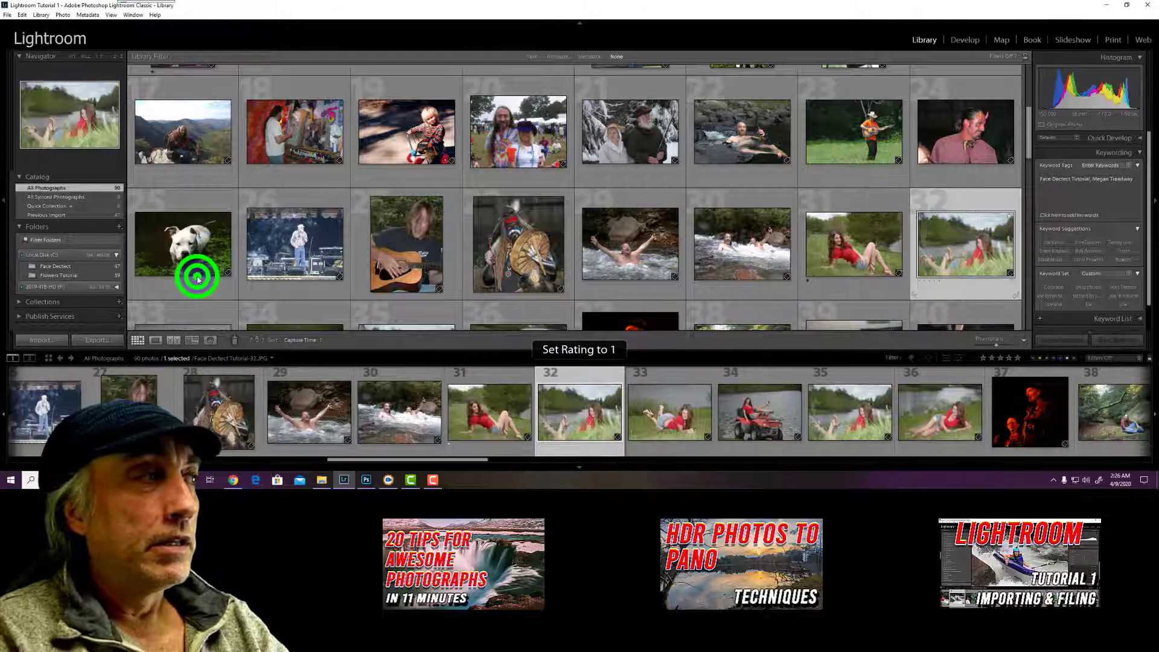
{"action": "key", "text": "1"}
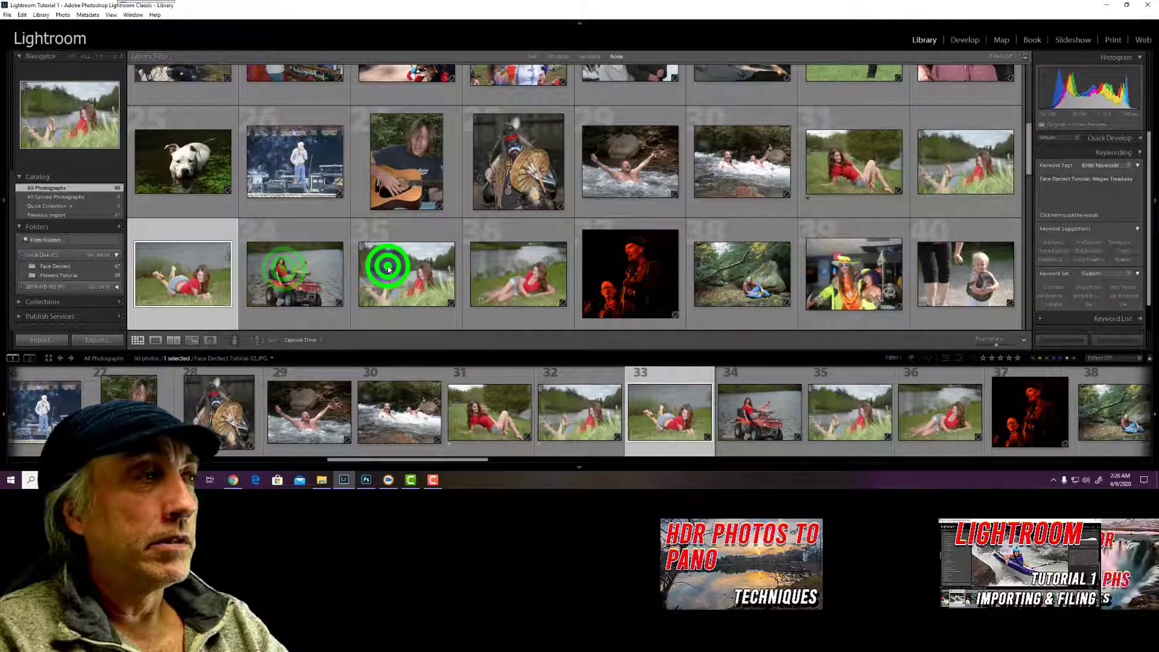
{"action": "key", "text": "1"}
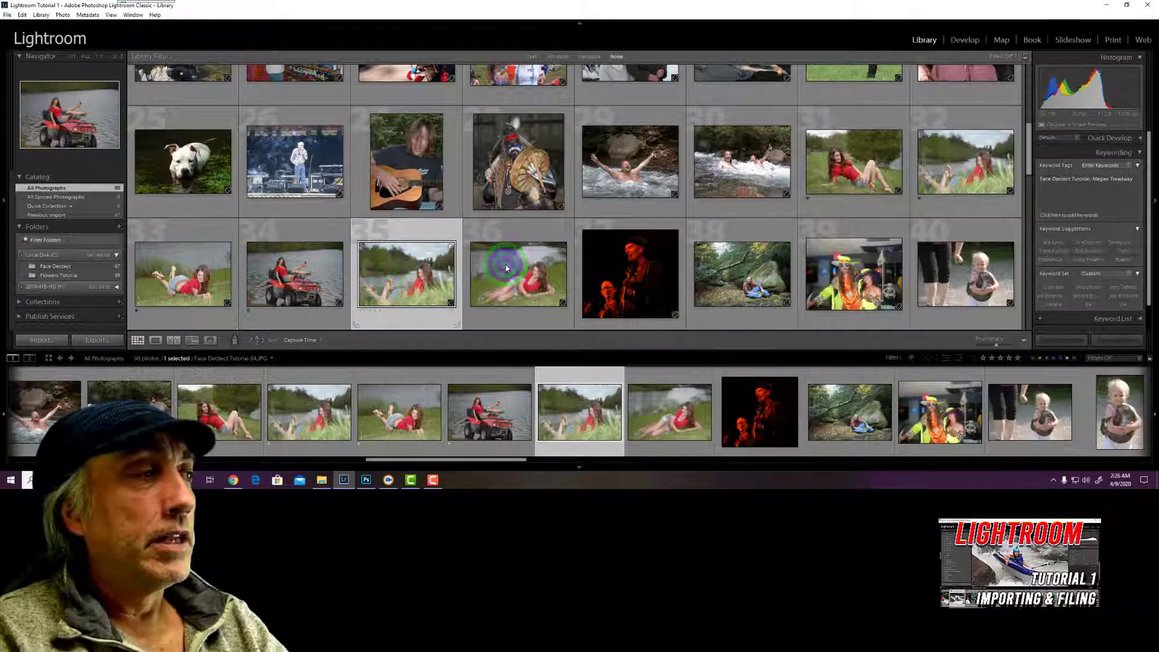
{"action": "key", "text": "1"}
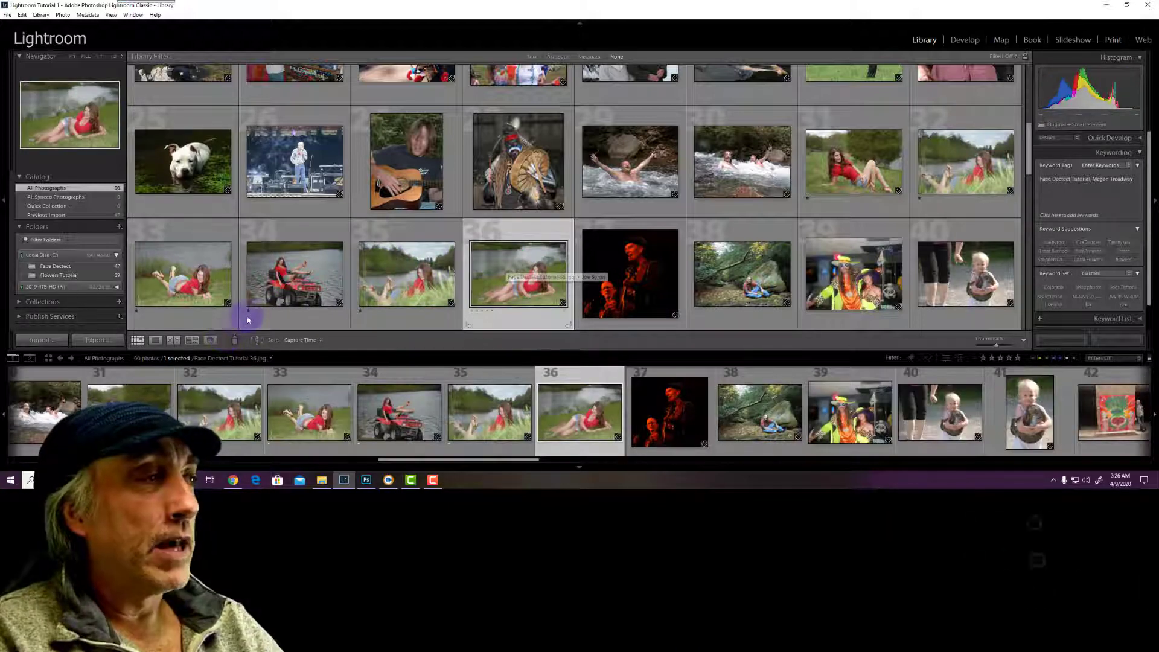
{"action": "left_click", "coordinate": [194, 340]}
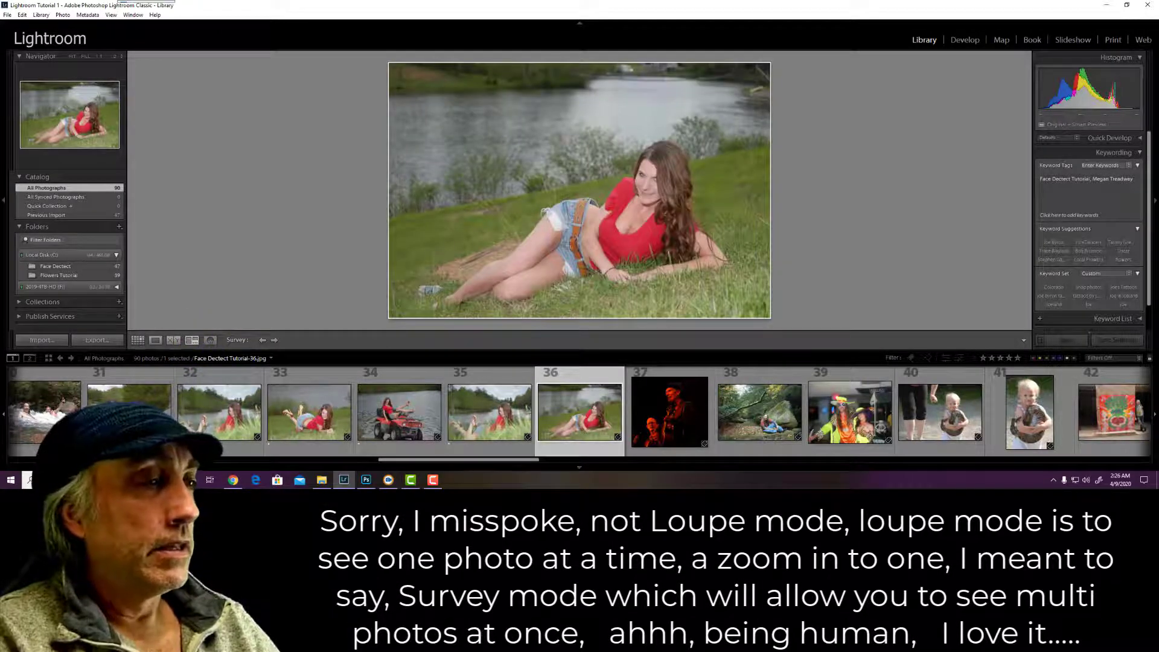
In Survey view, drop the ATV shot and the other candidates, leaving only photos 35 and 36
{"action": "left_click", "coordinate": [582, 423]}
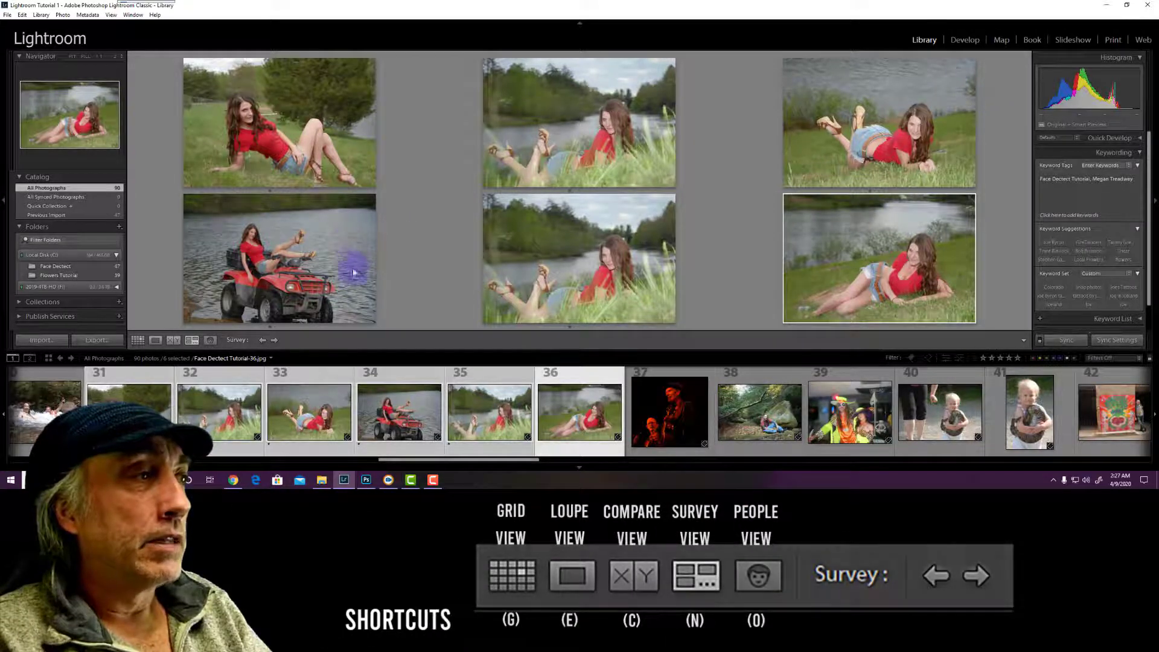
{"action": "left_click", "coordinate": [370, 317]}
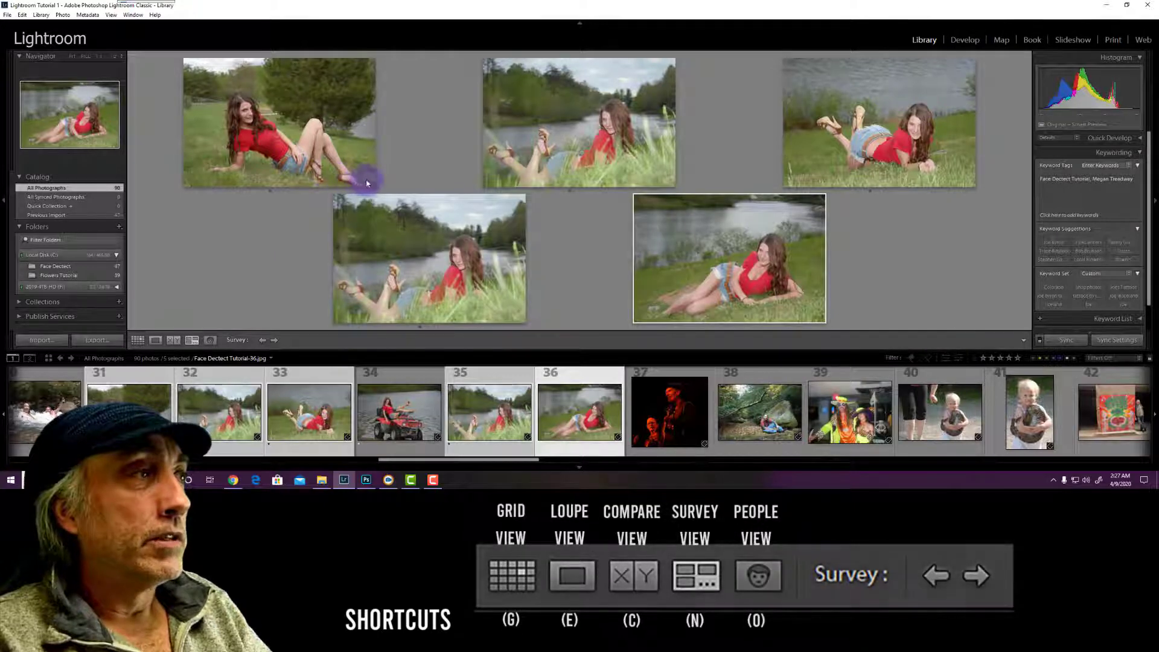
{"action": "left_click", "coordinate": [370, 183]}
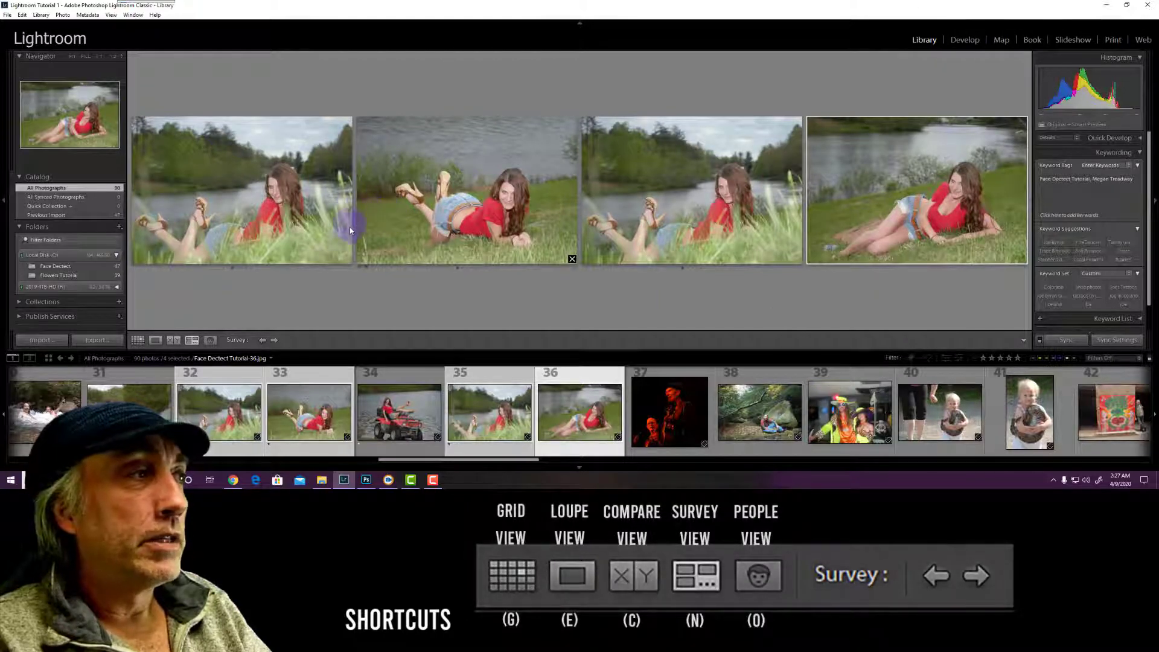
{"action": "left_click", "coordinate": [346, 261]}
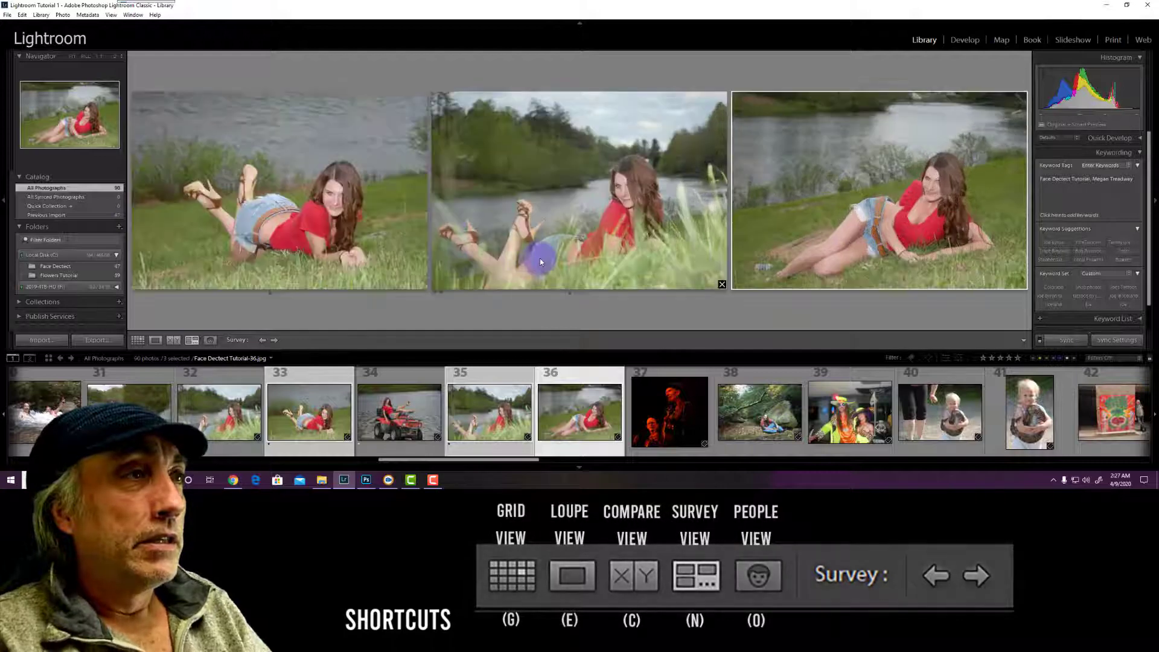
{"action": "left_click", "coordinate": [422, 280]}
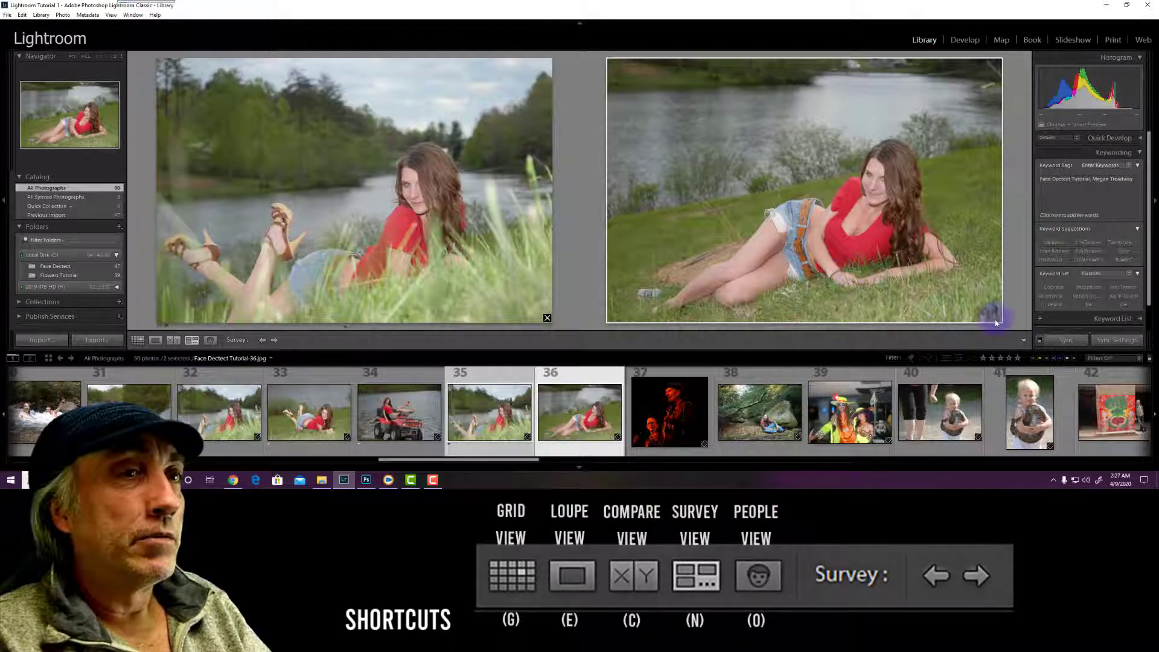
{"action": "left_click", "coordinate": [996, 318]}
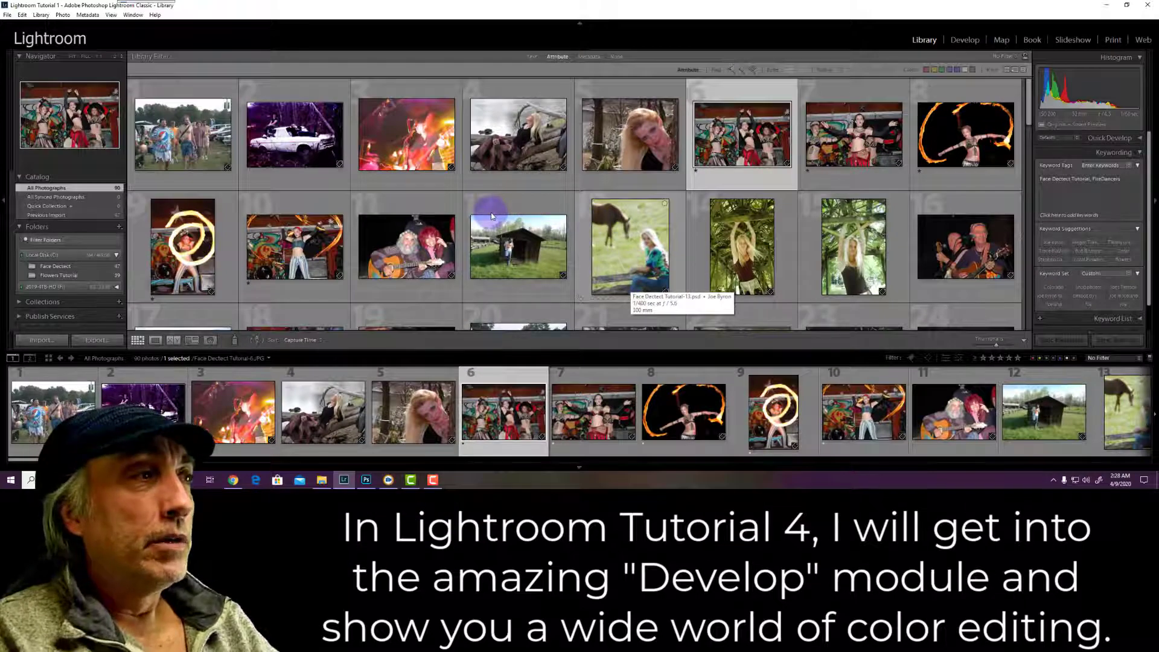
Scroll down to the white dogwood photo (69) and give it one star
{"action": "scroll", "coordinate": [492, 216], "scroll_direction": "down", "scroll_amount": 1}
{"action": "scroll", "coordinate": [491, 214], "scroll_direction": "down", "scroll_amount": 1}
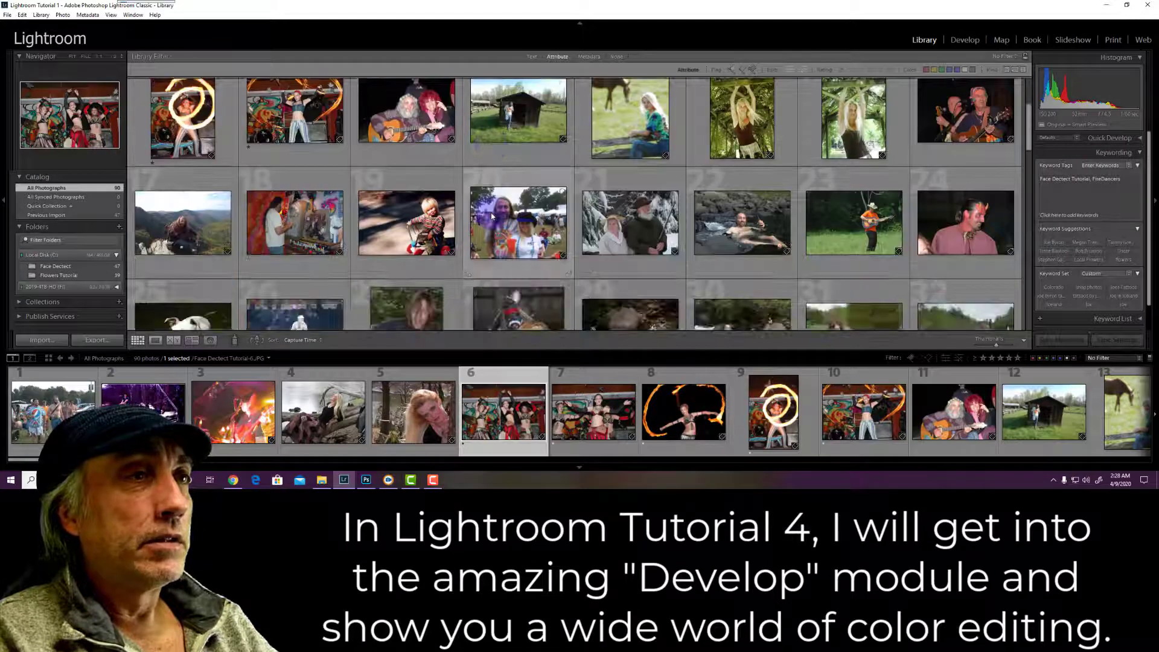
{"action": "scroll", "coordinate": [843, 234], "scroll_direction": "down", "scroll_amount": 1}
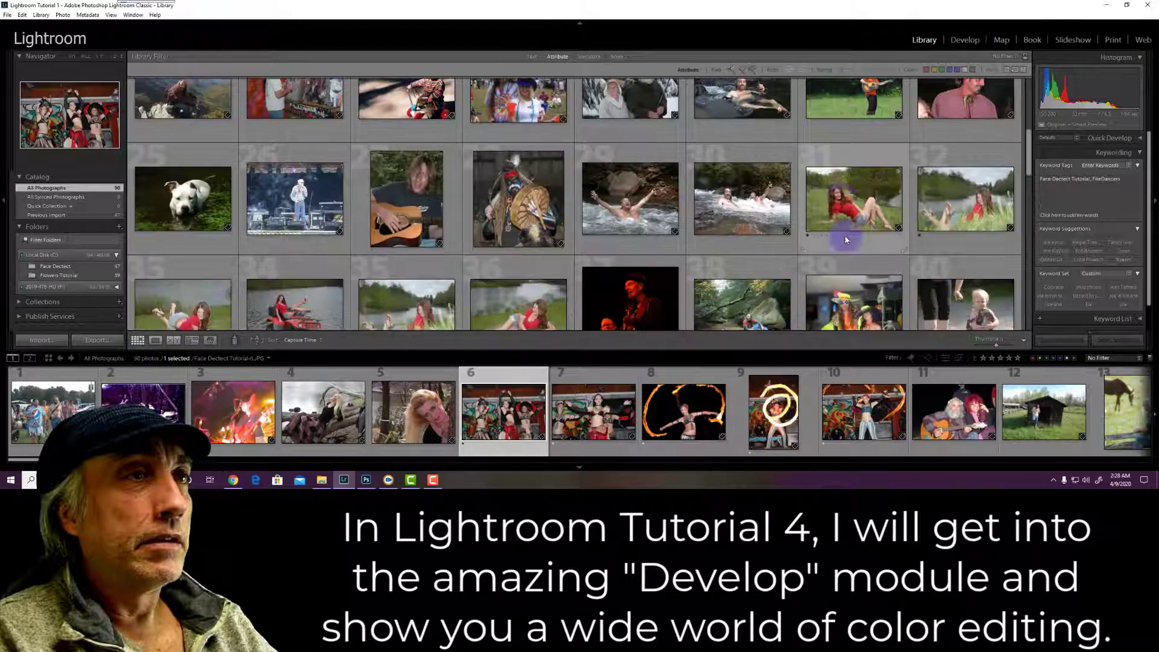
{"action": "scroll", "coordinate": [846, 239], "scroll_direction": "down", "scroll_amount": 1}
{"action": "scroll", "coordinate": [853, 176], "scroll_direction": "down", "scroll_amount": 1}
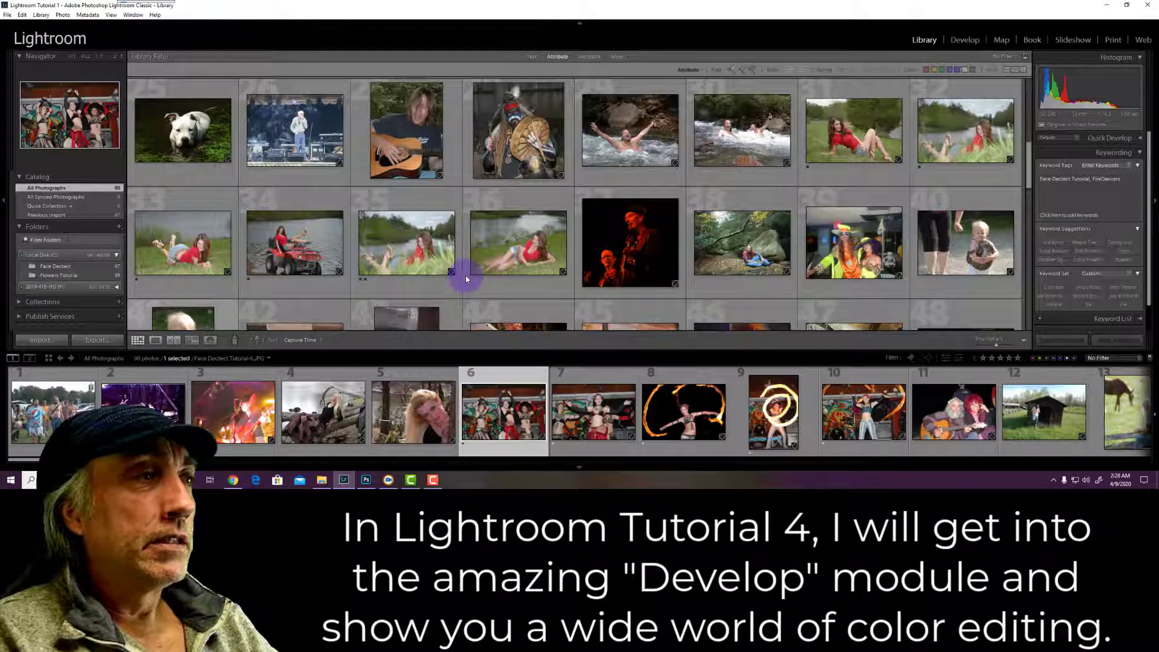
{"action": "scroll", "coordinate": [466, 278], "scroll_direction": "down", "scroll_amount": 1}
{"action": "scroll", "coordinate": [465, 278], "scroll_direction": "down", "scroll_amount": 1}
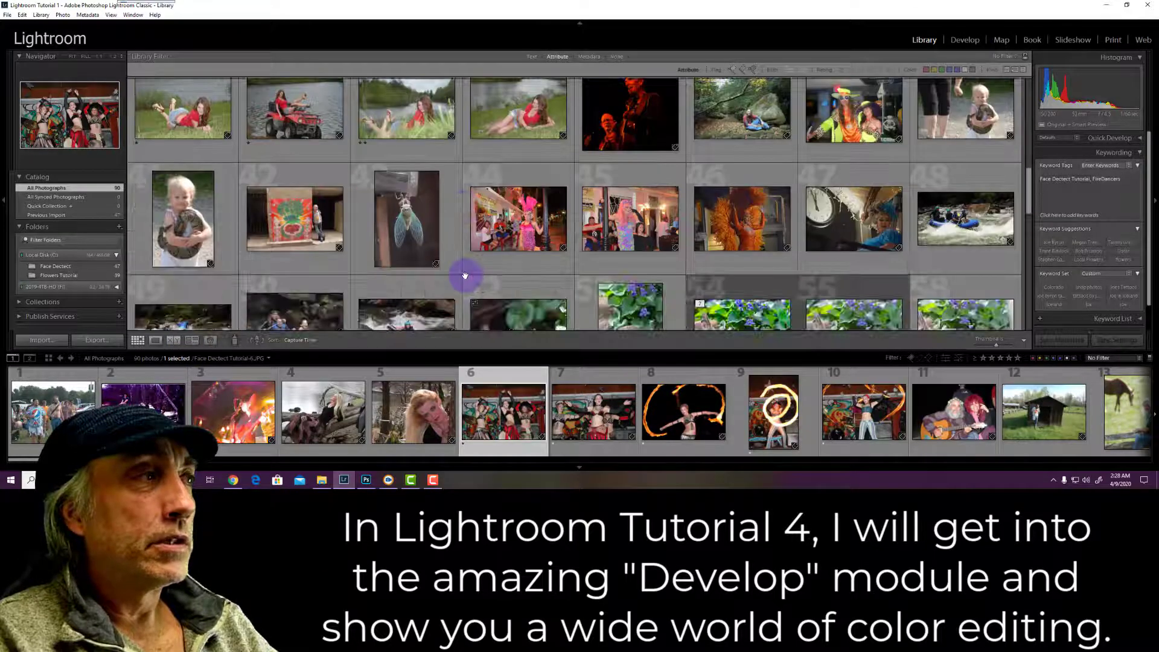
{"action": "scroll", "coordinate": [460, 274], "scroll_direction": "down", "scroll_amount": 1}
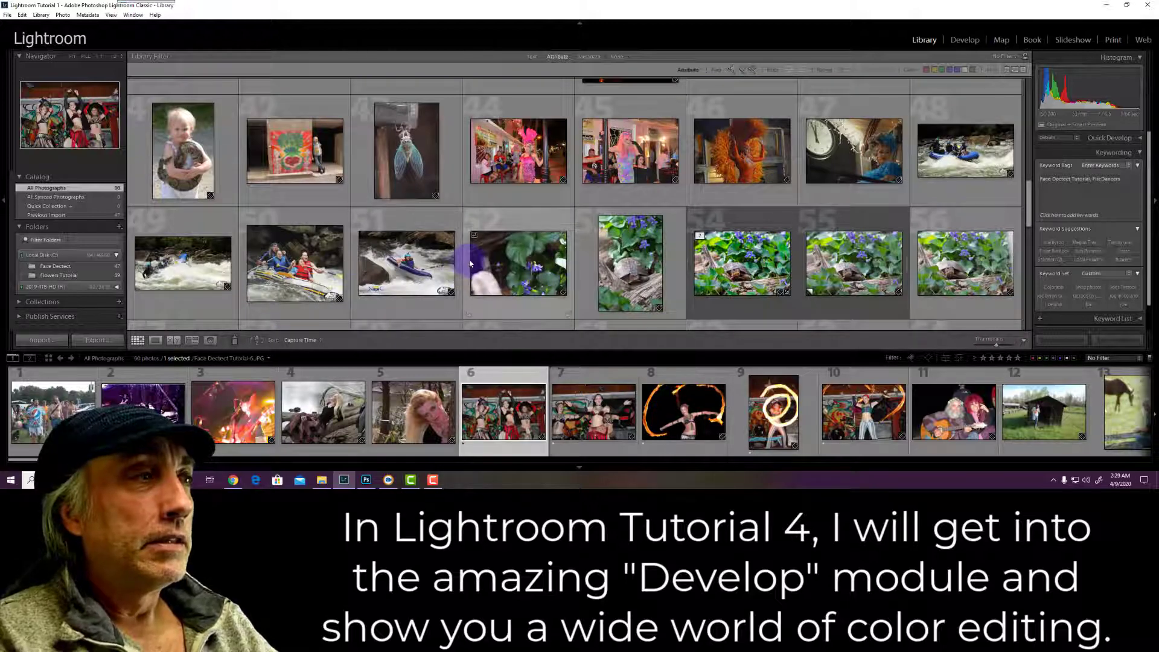
{"action": "scroll", "coordinate": [470, 263], "scroll_direction": "down", "scroll_amount": 2}
{"action": "scroll", "coordinate": [470, 263], "scroll_direction": "down", "scroll_amount": 2}
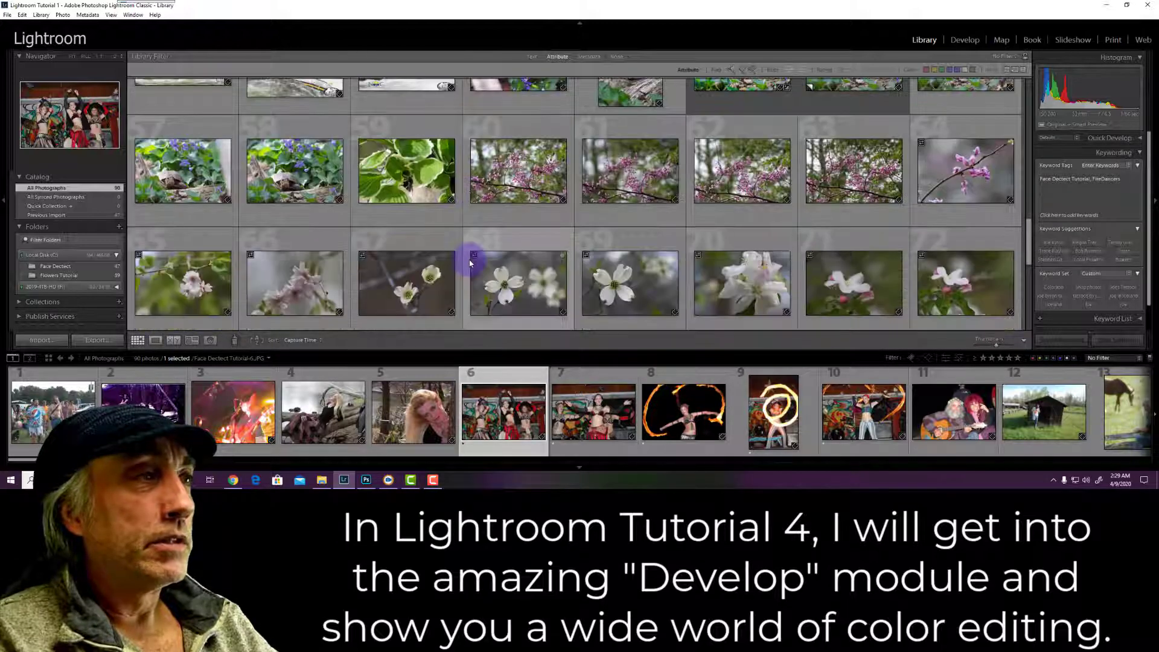
{"action": "scroll", "coordinate": [605, 263], "scroll_direction": "down", "scroll_amount": 2}
{"action": "left_click", "coordinate": [609, 260]}
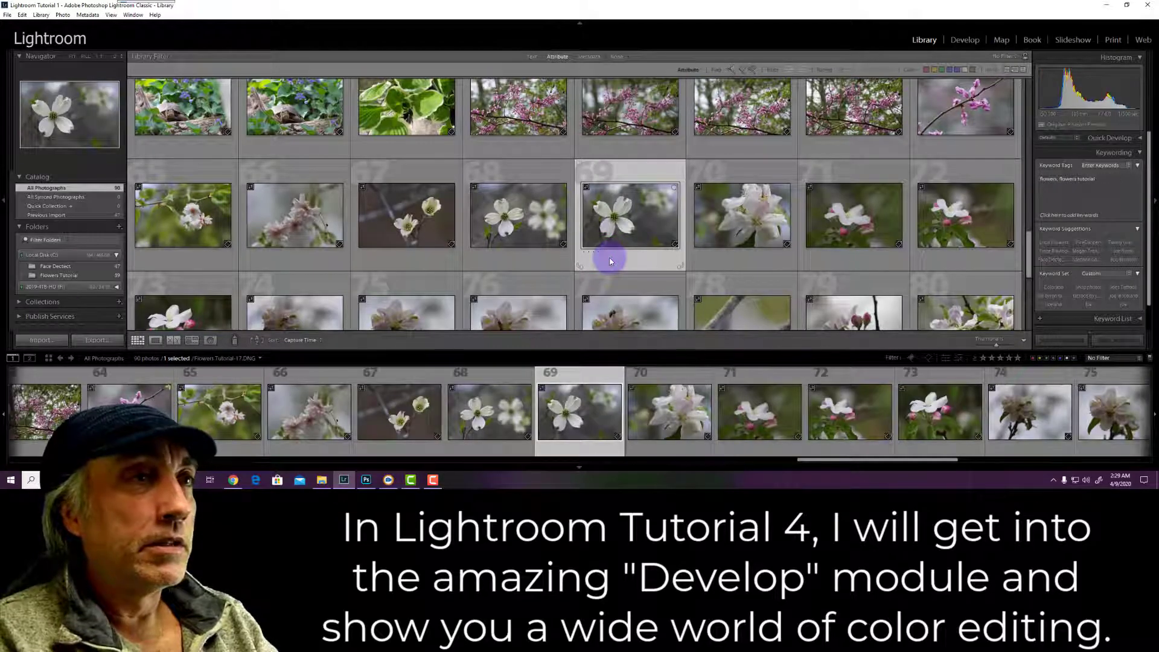
{"action": "key", "text": "1"}
Give the red-orange blossom photo (83) and pine-bud flower photo (90) one star each
{"action": "scroll", "coordinate": [625, 263], "scroll_direction": "down", "scroll_amount": 2}
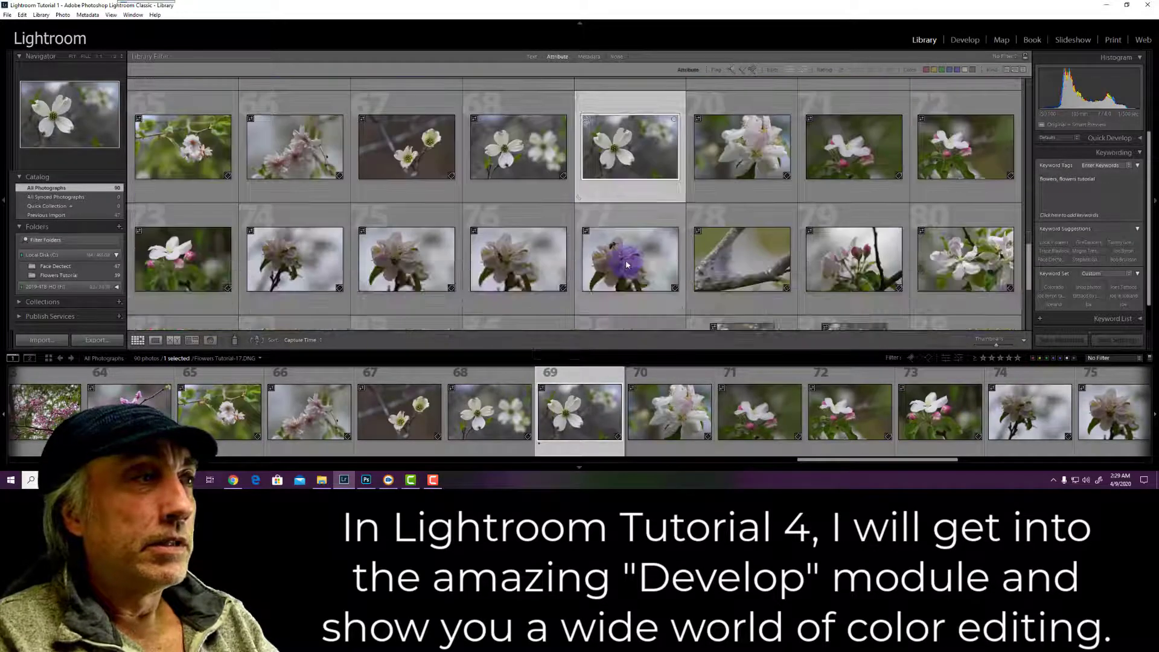
{"action": "scroll", "coordinate": [459, 266], "scroll_direction": "down", "scroll_amount": 2}
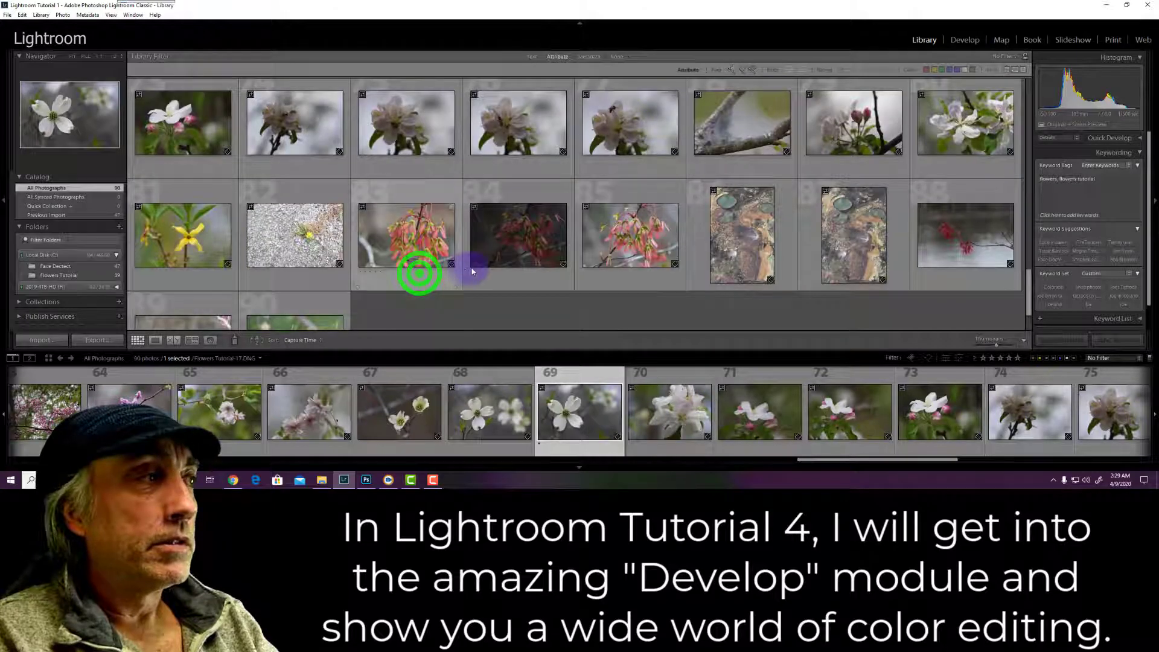
{"action": "left_click", "coordinate": [425, 272]}
{"action": "key", "text": "1"}
{"action": "scroll", "coordinate": [303, 315], "scroll_direction": "down", "scroll_amount": 2}
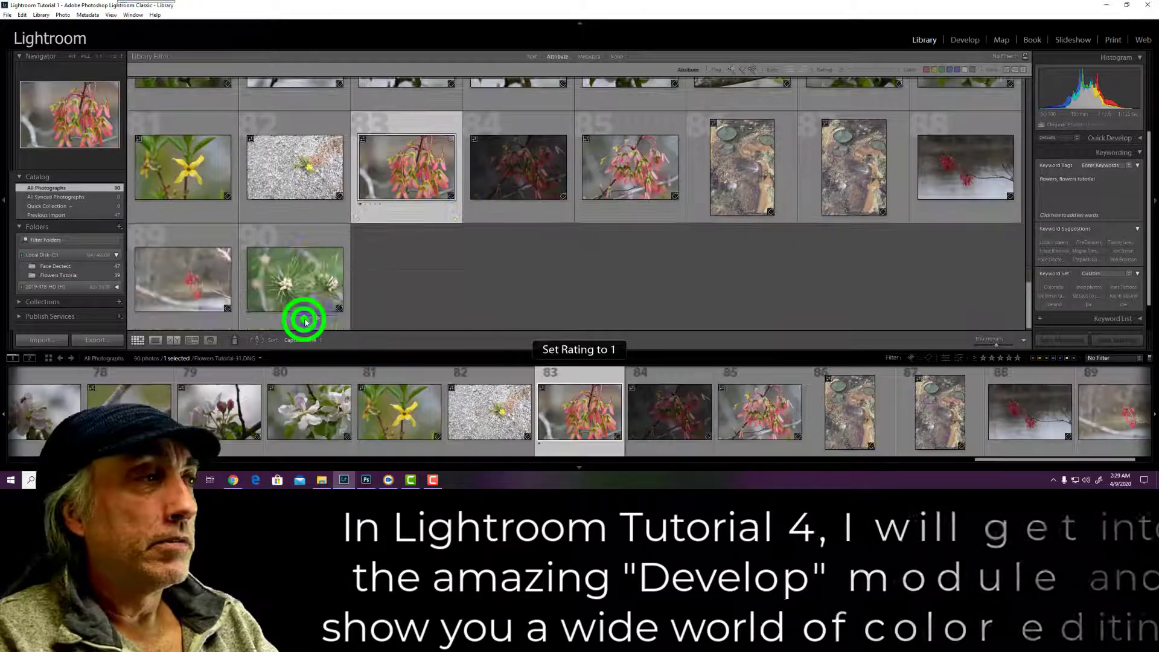
{"action": "key", "text": "1"}
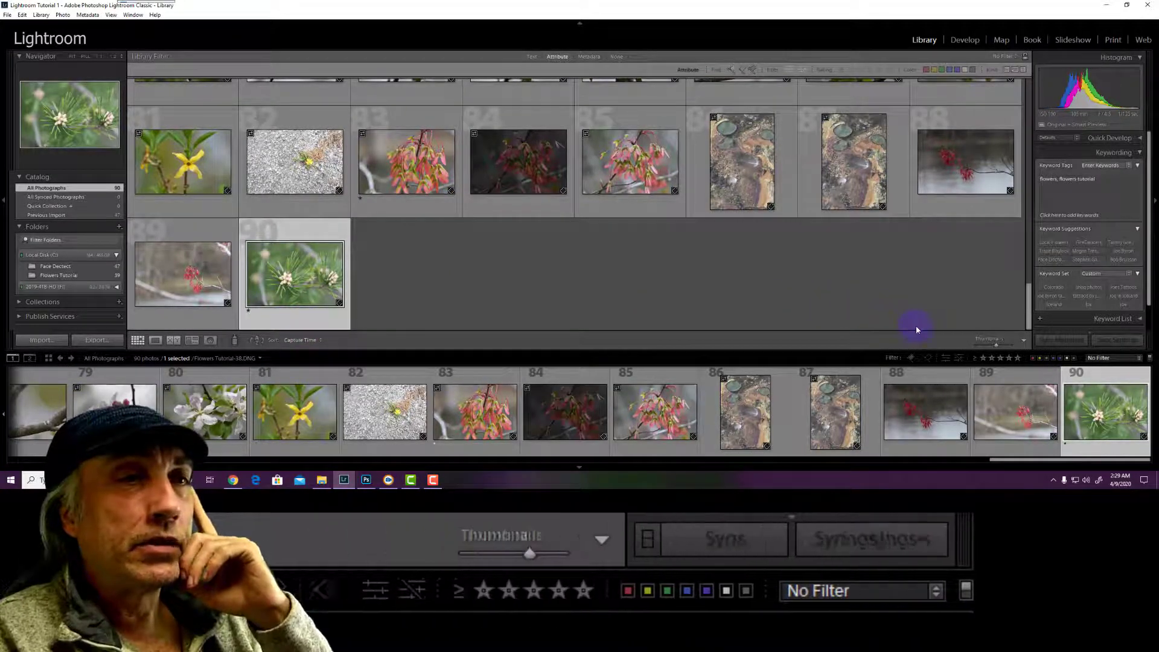
Filter the grid to photos rated one star or more, then select the dogwood through pine-bud shots
{"action": "left_click", "coordinate": [983, 358]}
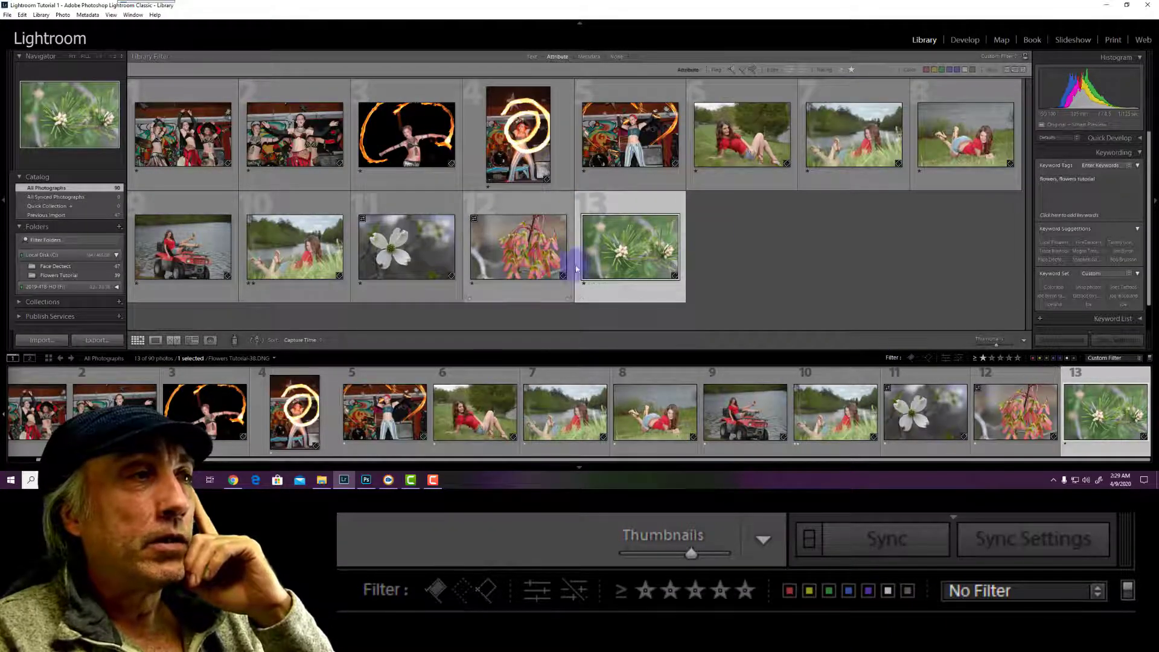
{"action": "left_click", "coordinate": [713, 250]}
{"action": "left_click", "coordinate": [405, 275]}
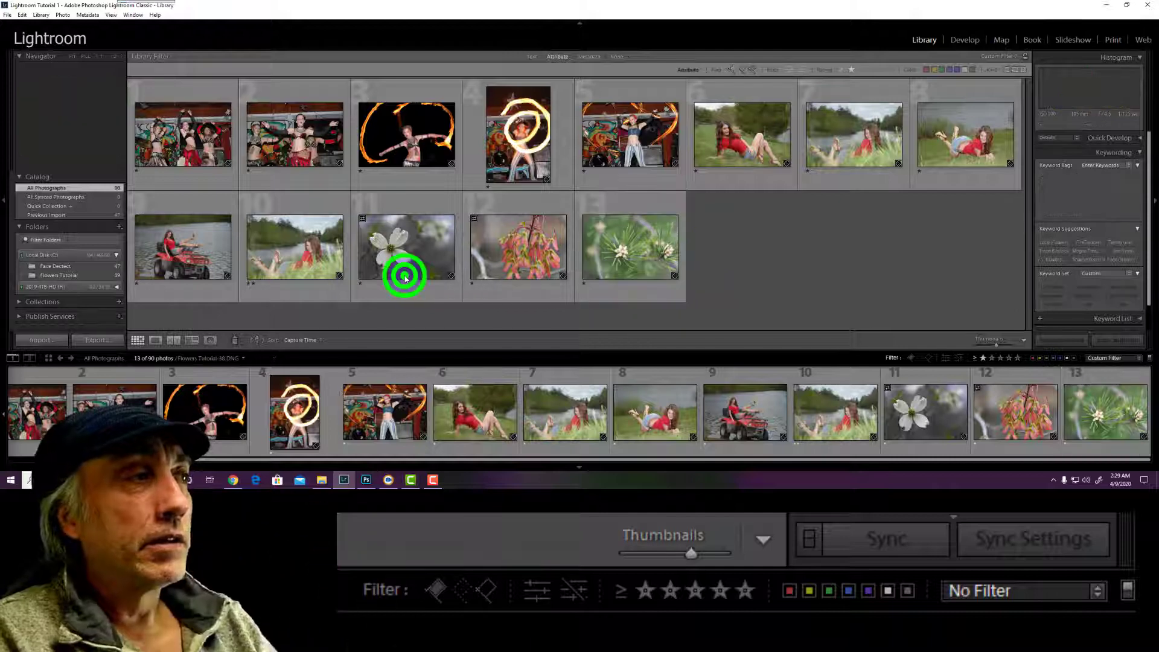
{"action": "left_click", "coordinate": [631, 259]}
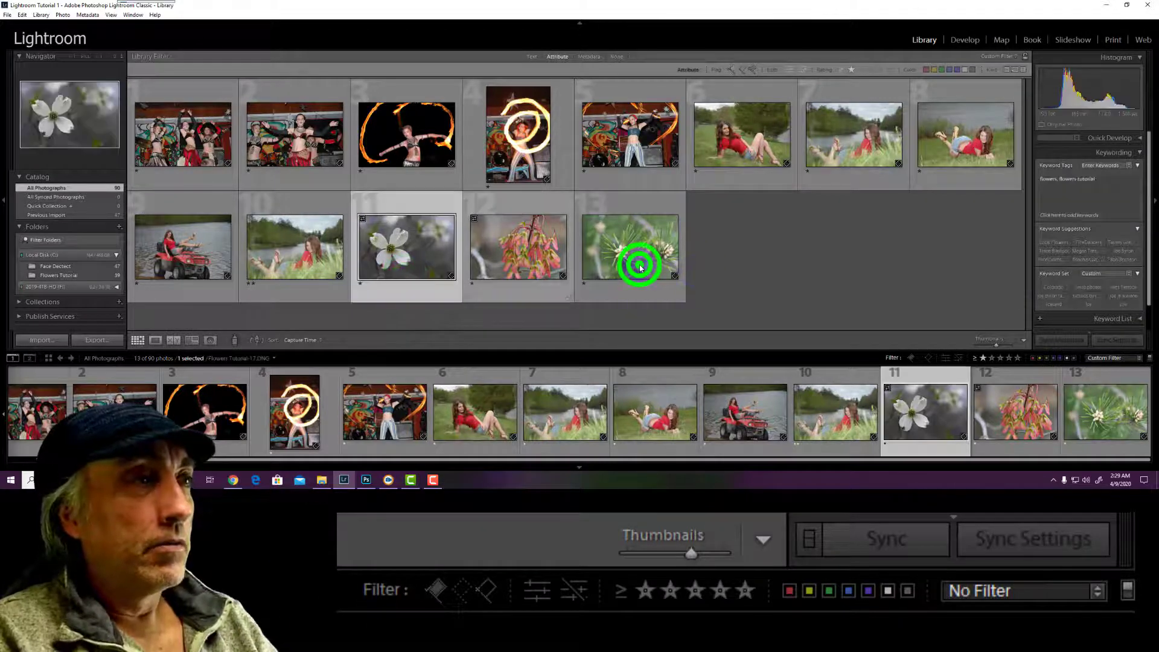
Give the three flower photos a red colour label and add the red label to the filter
{"action": "right_click", "coordinate": [666, 284]}
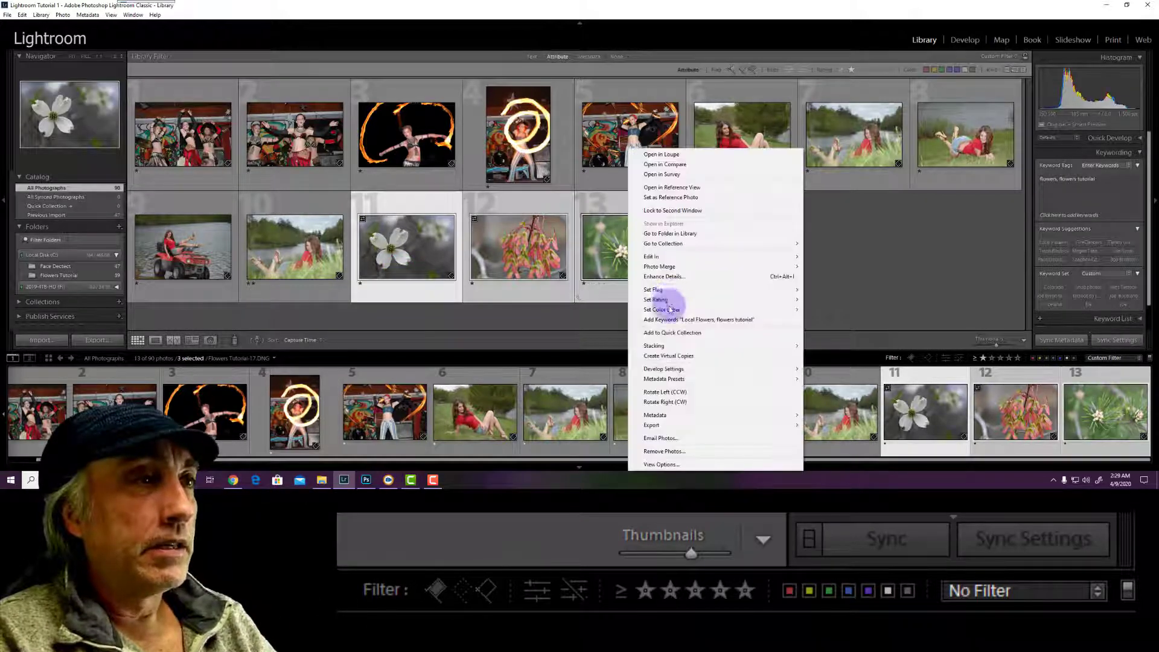
{"action": "left_click", "coordinate": [817, 312]}
{"action": "left_click", "coordinate": [819, 310]}
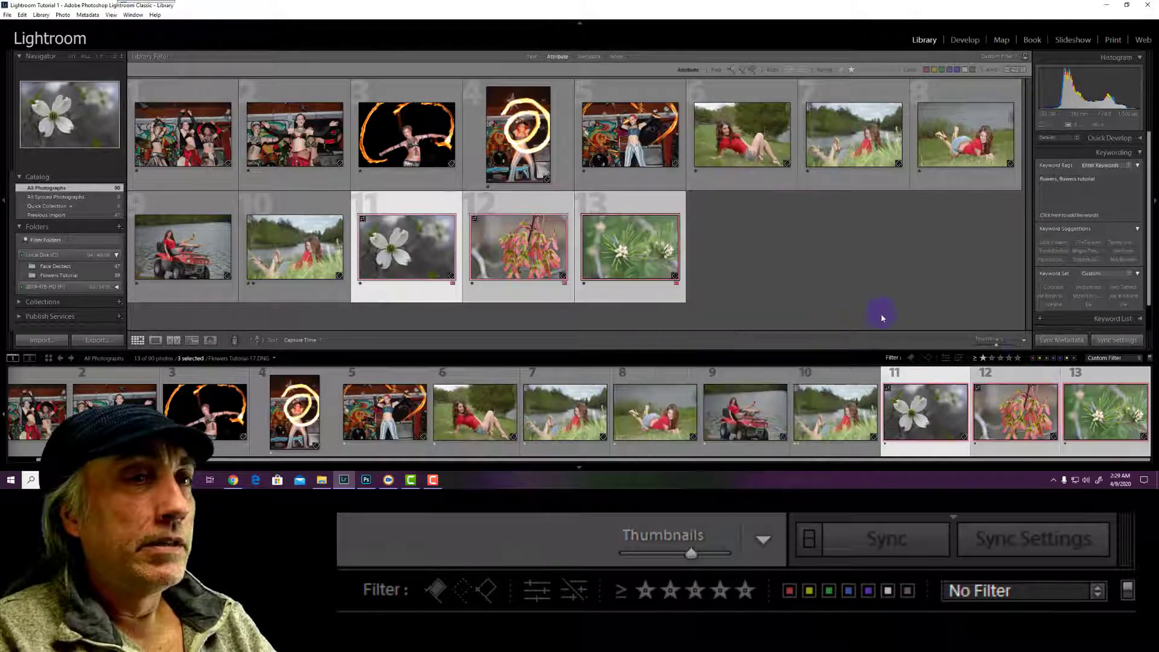
{"action": "left_click", "coordinate": [1033, 358]}
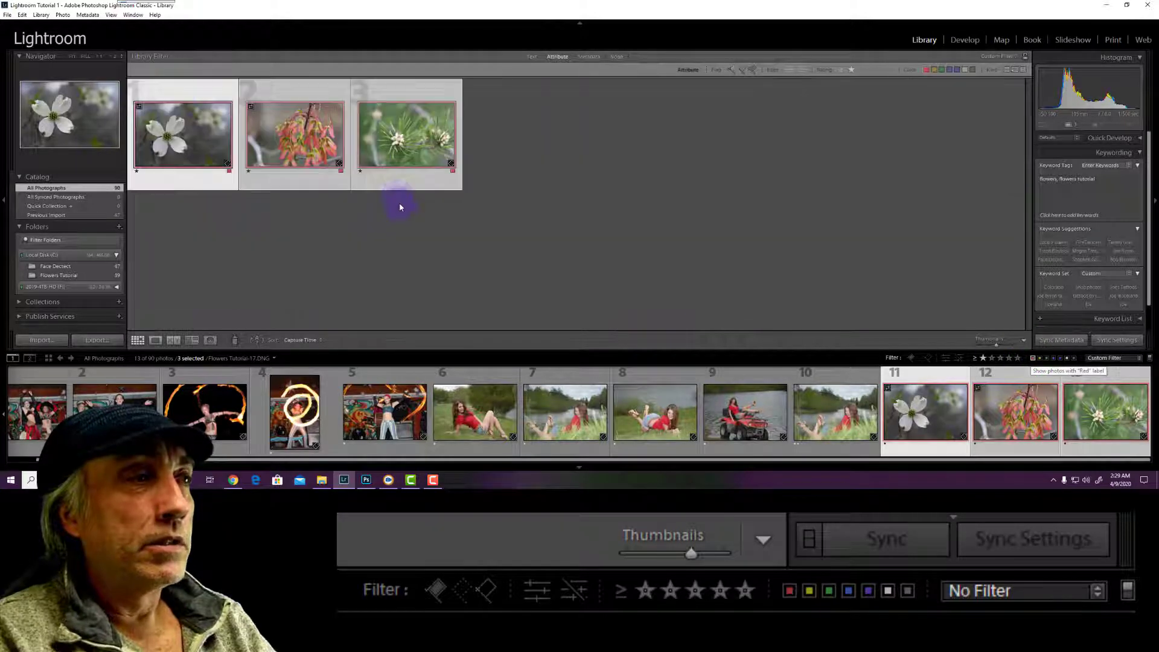